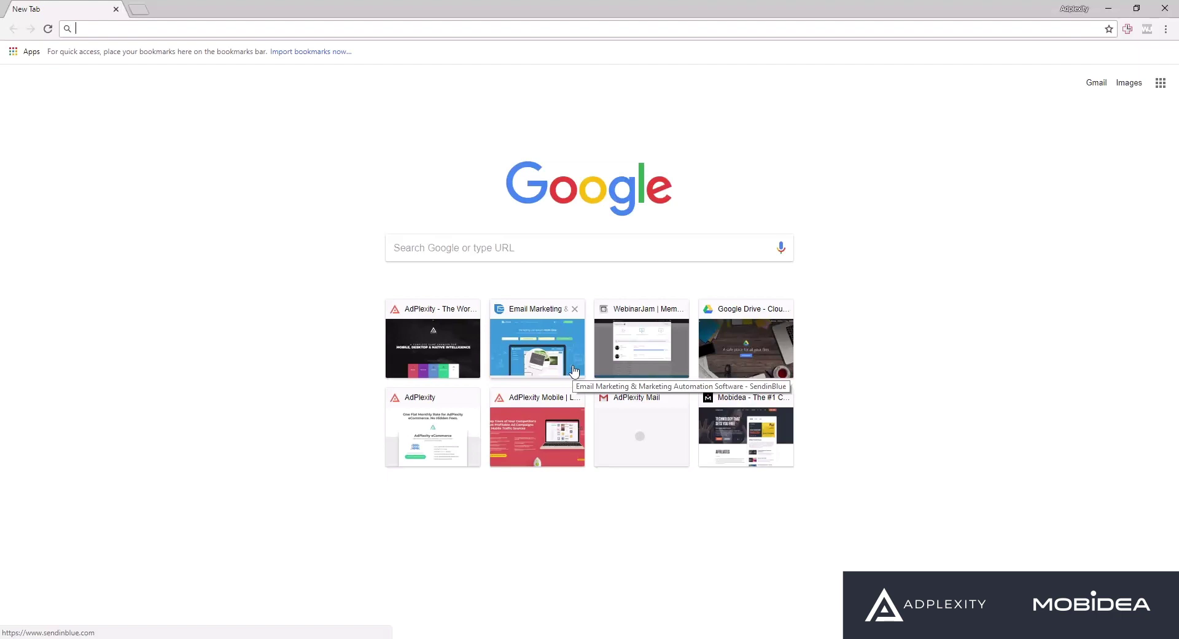
Log in to the AdPlexity mobile members area with the saved credentials and dismiss the announcement message and webinar banner.
{"action": "left_click", "coordinate": [441, 347]}
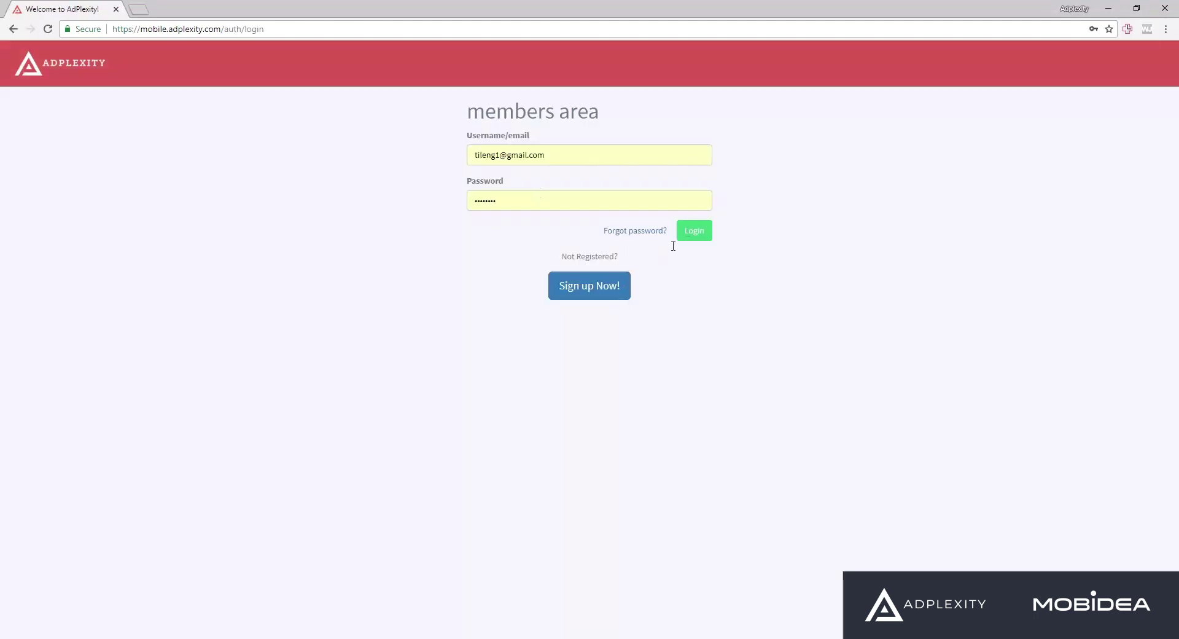
{"action": "left_click", "coordinate": [693, 230]}
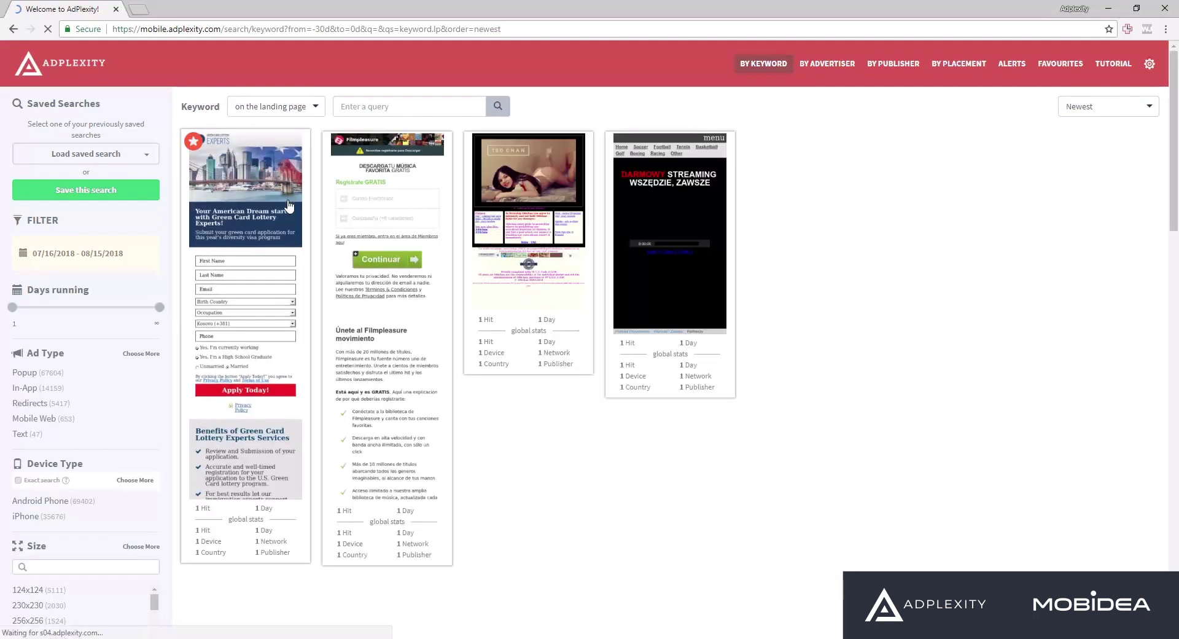
{"action": "left_click", "coordinate": [288, 205]}
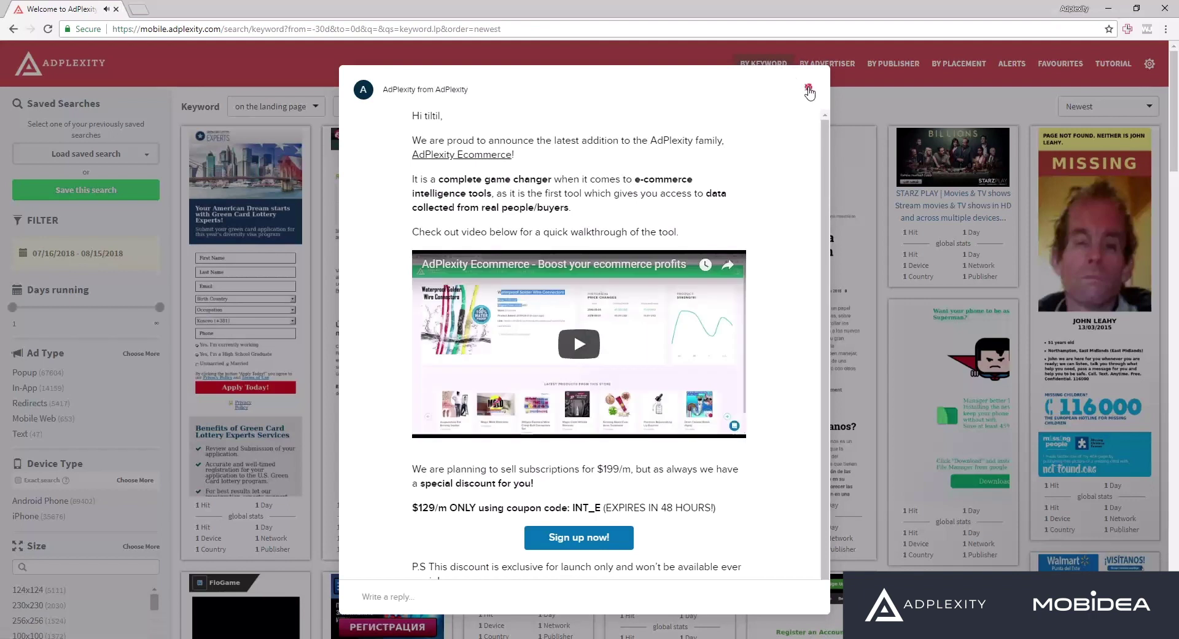
{"action": "left_click", "coordinate": [808, 88]}
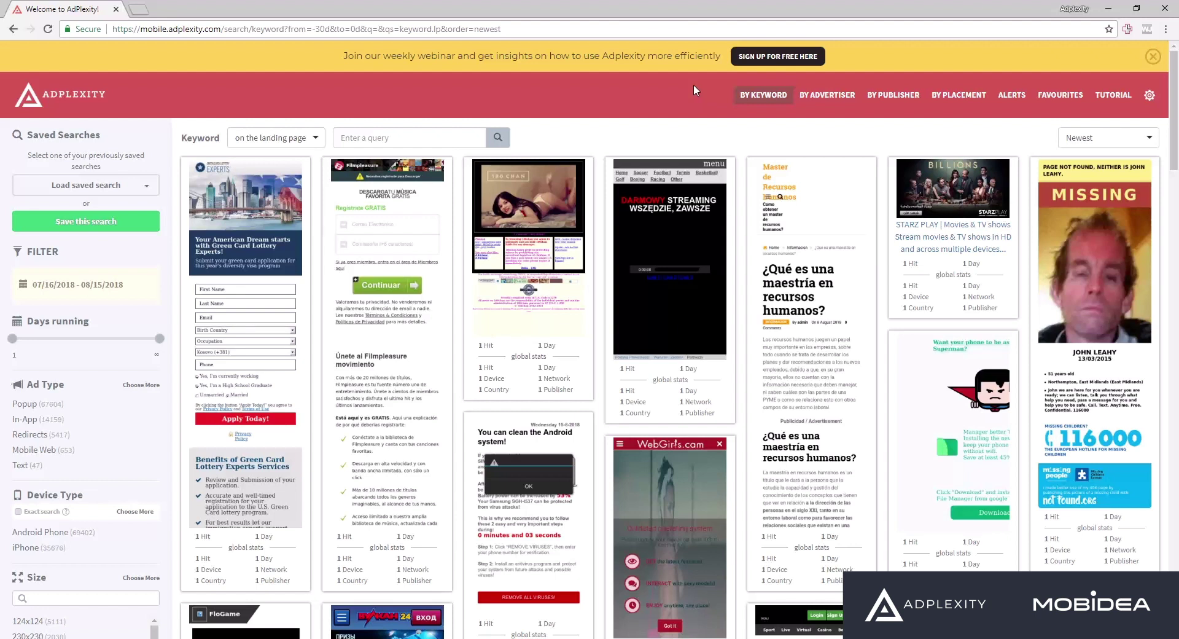
{"action": "left_click", "coordinate": [1153, 56]}
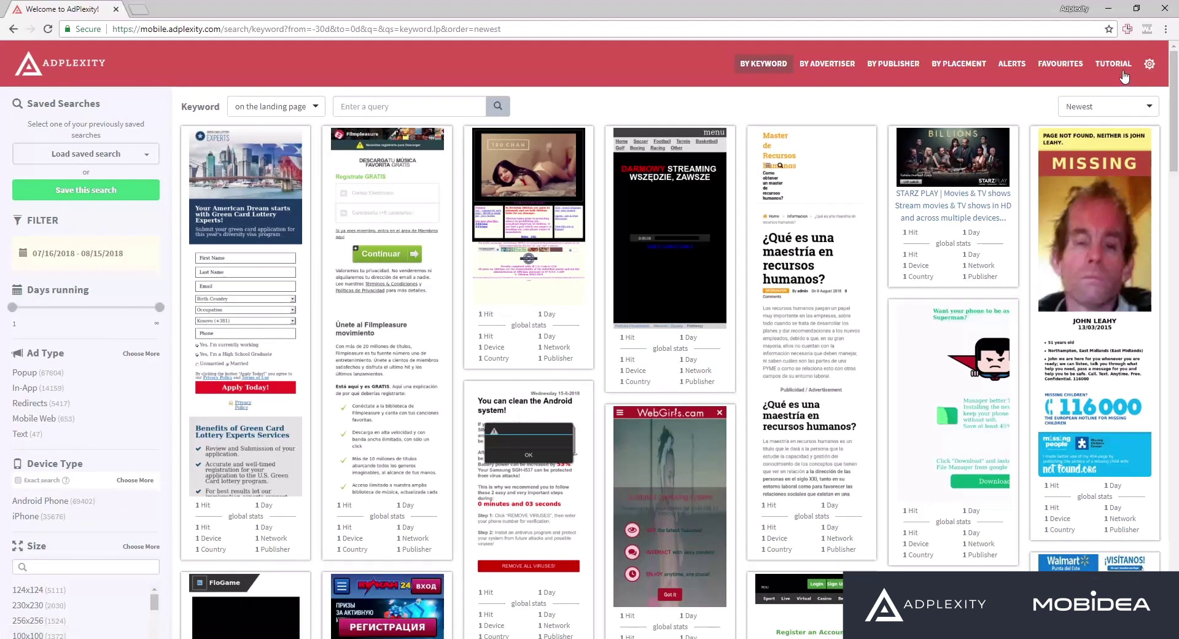
Open the Tutorial page in a separate browser tab, view its introduction and return to the ad search.
{"action": "right_click", "coordinate": [1125, 76]}
{"action": "left_click", "coordinate": [1038, 82]}
{"action": "left_click", "coordinate": [172, 8]}
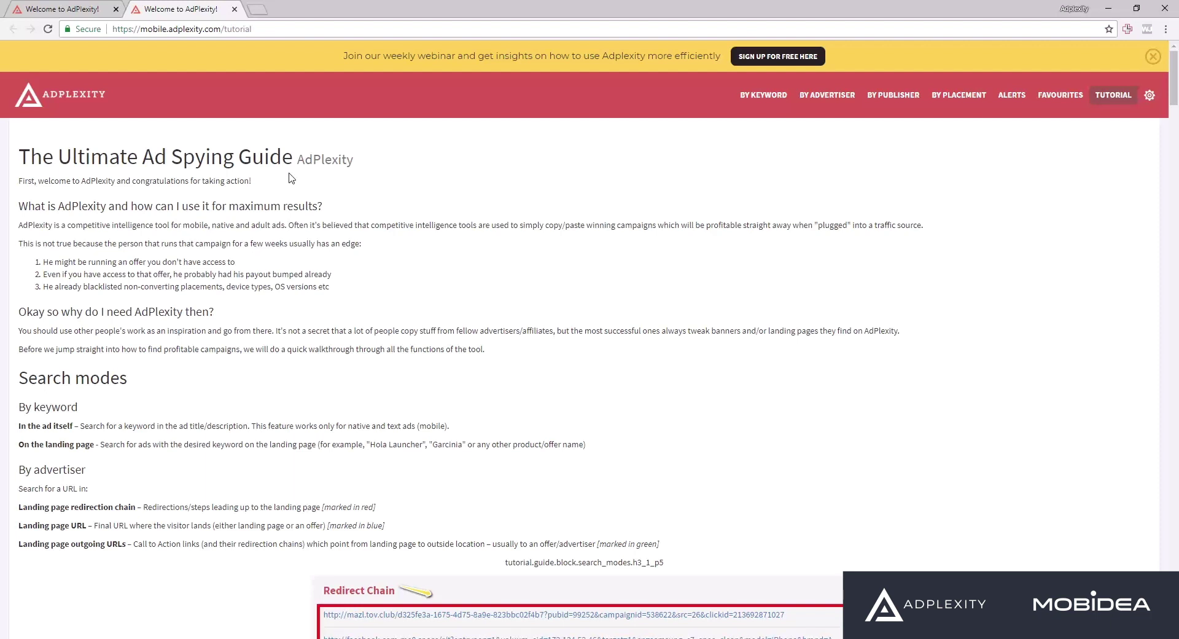
{"action": "left_click", "coordinate": [82, 7]}
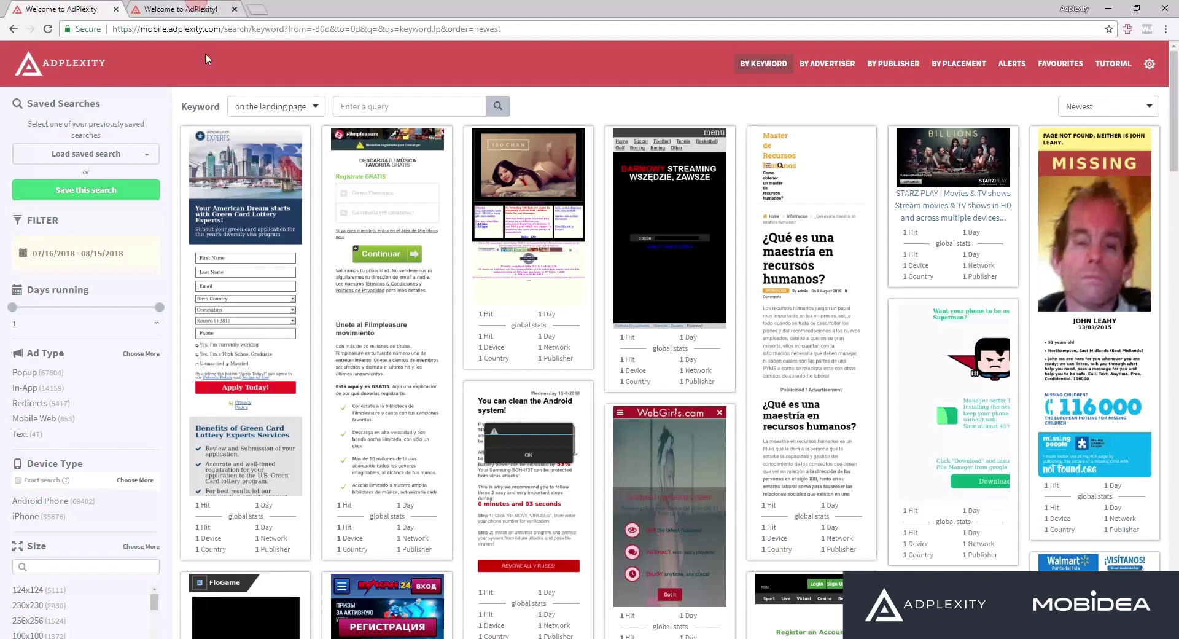
Look through the tutorial's sections on ad page filters and graphs, and return to the ad search.
{"action": "left_click", "coordinate": [190, 9]}
{"action": "scroll", "coordinate": [329, 227], "scroll_direction": "down", "scroll_amount": 10}
{"action": "scroll", "coordinate": [324, 261], "scroll_direction": "down", "scroll_amount": 7}
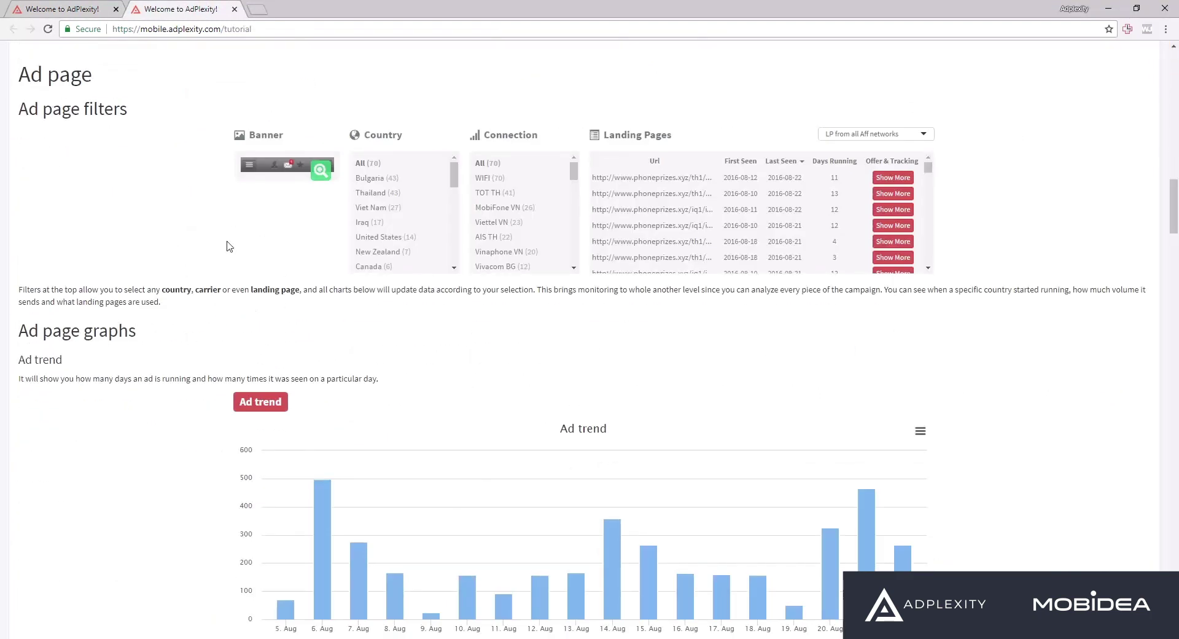
{"action": "scroll", "coordinate": [148, 317], "scroll_direction": "down", "scroll_amount": 1}
{"action": "scroll", "coordinate": [141, 319], "scroll_direction": "down", "scroll_amount": 20}
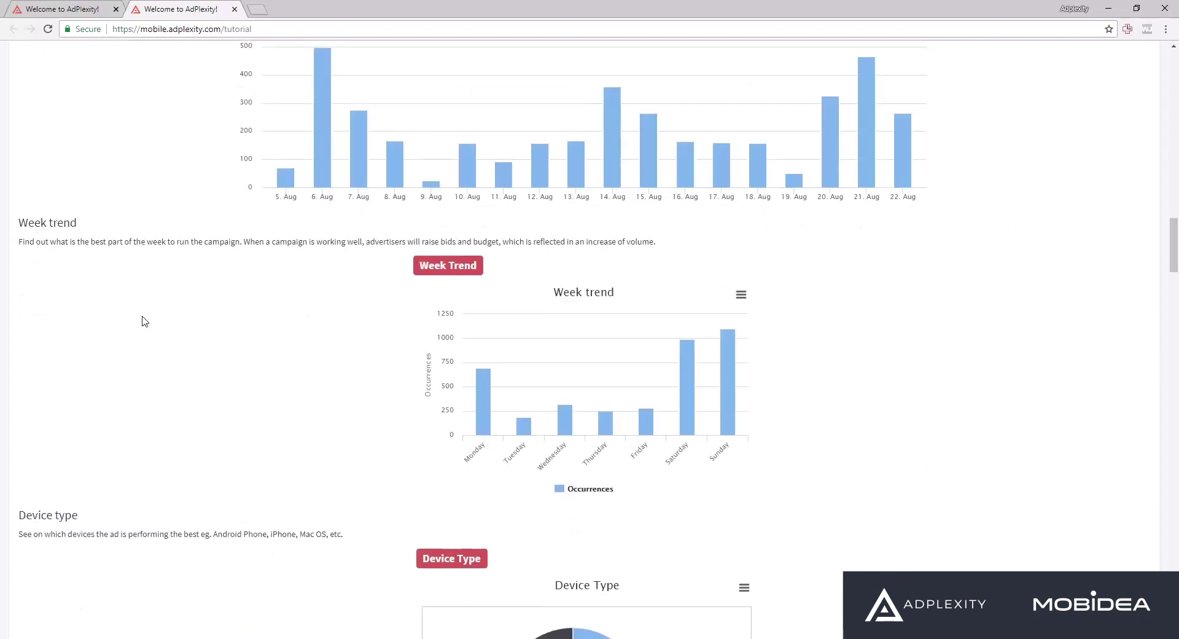
{"action": "left_click", "coordinate": [77, 9]}
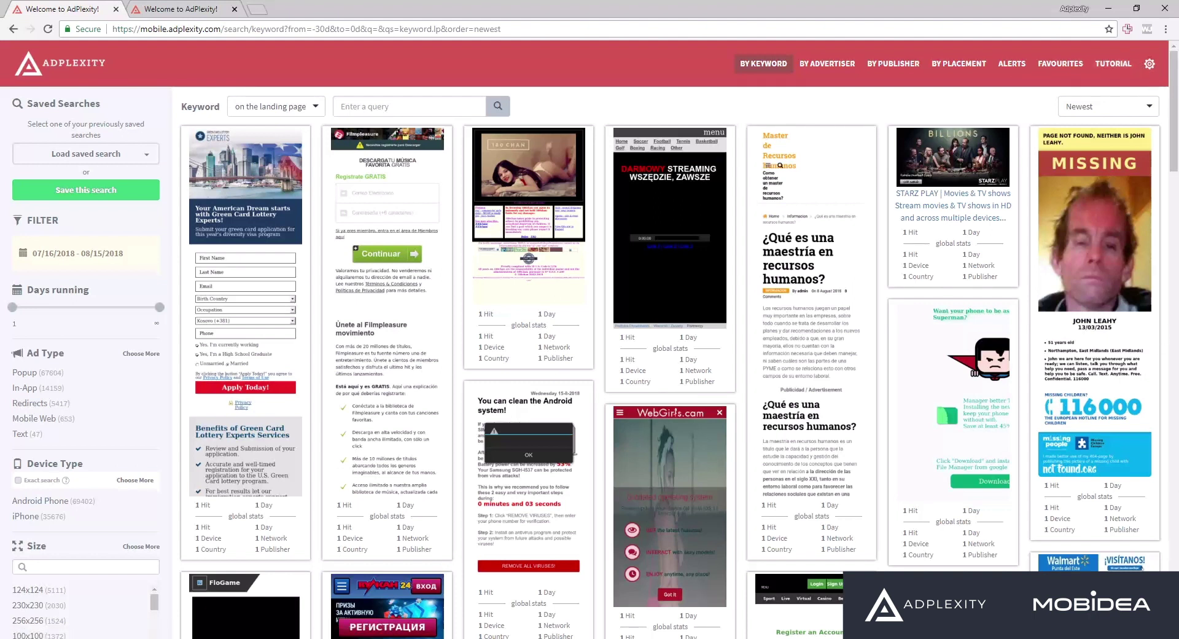
View the support chat window and close it again.
{"action": "left_click", "coordinate": [1138, 608]}
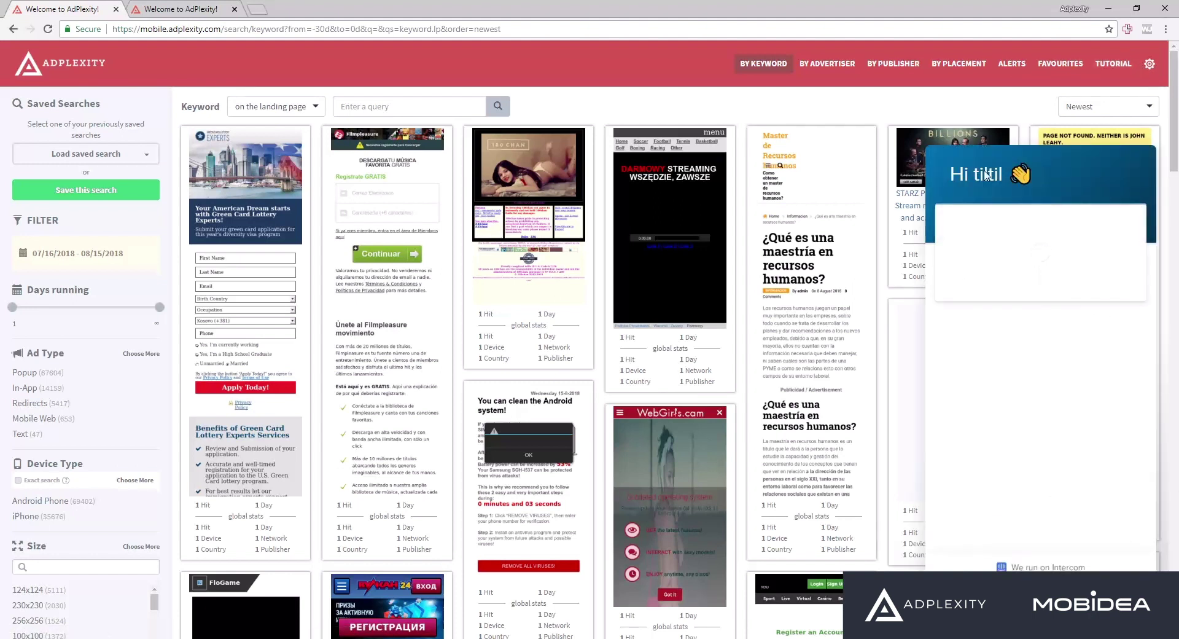
{"action": "left_click", "coordinate": [1138, 608]}
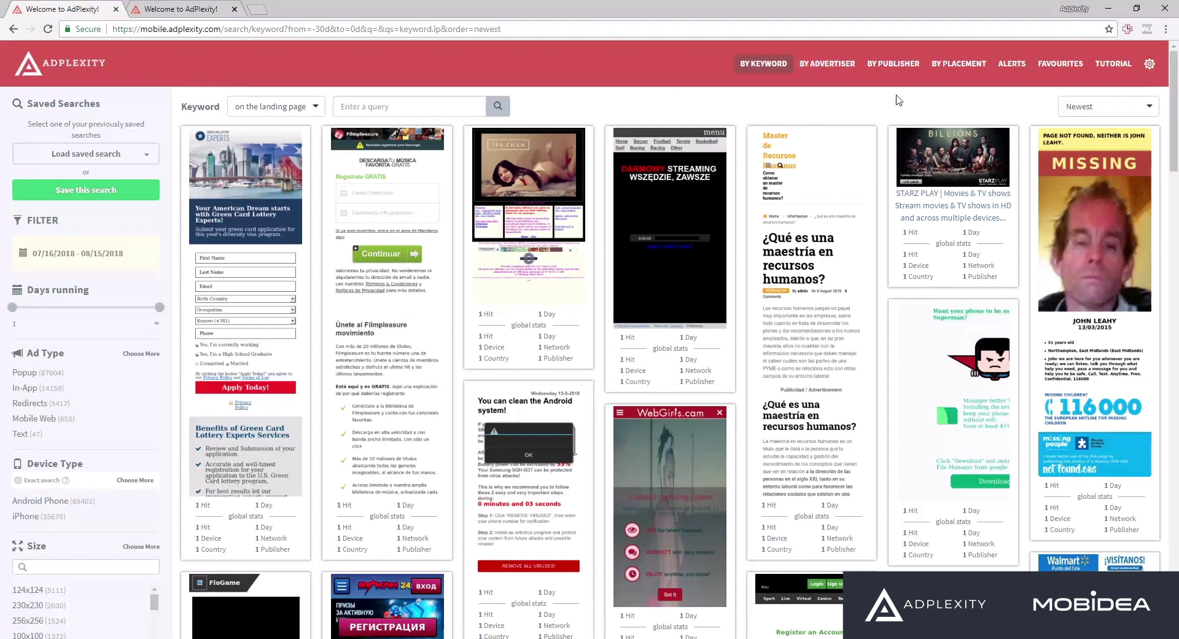
Switch to searching by advertiser, set the search scope to "all of the above" and run it with an empty query.
{"action": "left_click", "coordinate": [839, 65]}
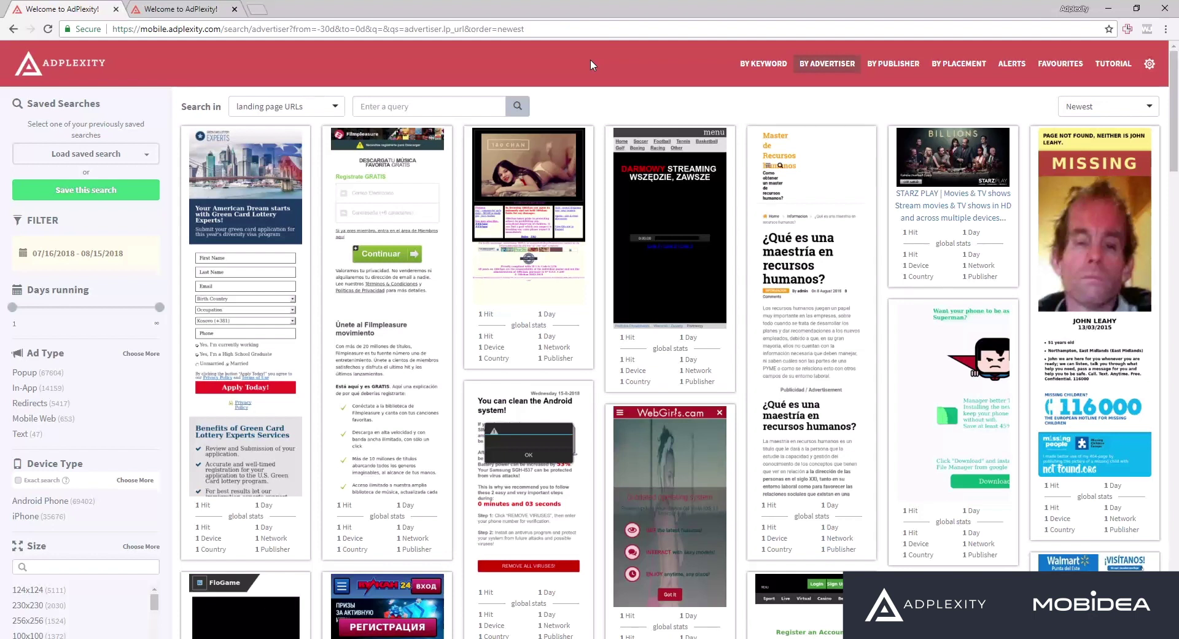
{"action": "left_click", "coordinate": [309, 111]}
{"action": "left_click", "coordinate": [289, 180]}
{"action": "left_click", "coordinate": [416, 108]}
{"action": "key", "text": "Return"}
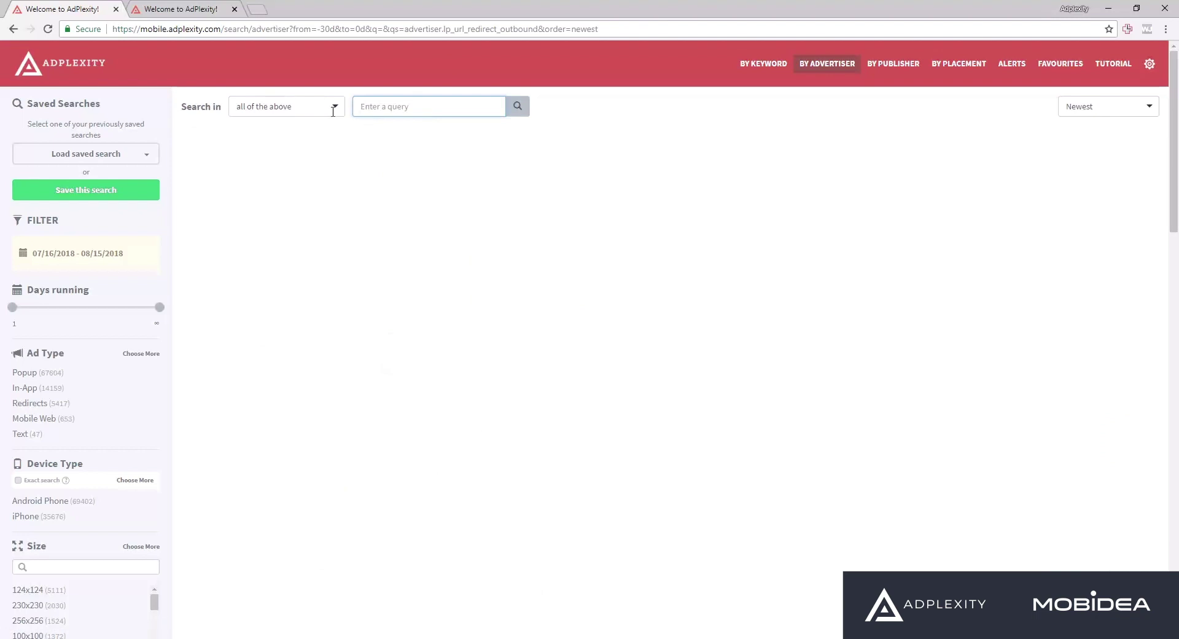
Review the available advertiser search scopes, keep "all of the above" and leave the query empty.
{"action": "left_click", "coordinate": [301, 108]}
{"action": "left_click", "coordinate": [279, 110]}
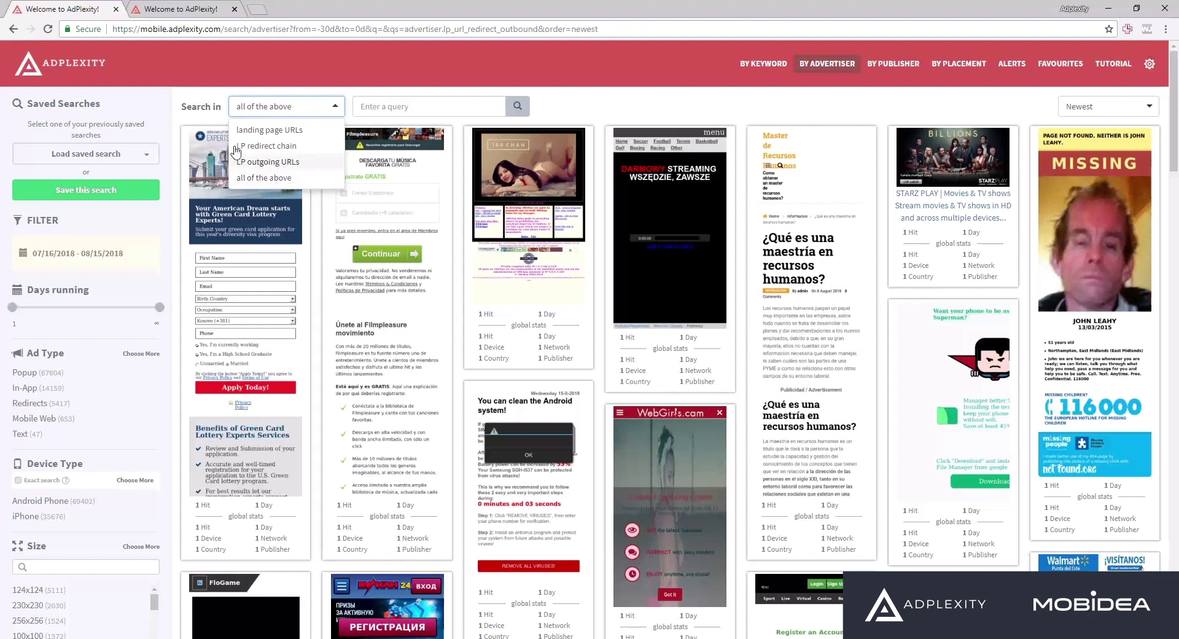
{"action": "left_click", "coordinate": [277, 185]}
{"action": "left_click", "coordinate": [277, 107]}
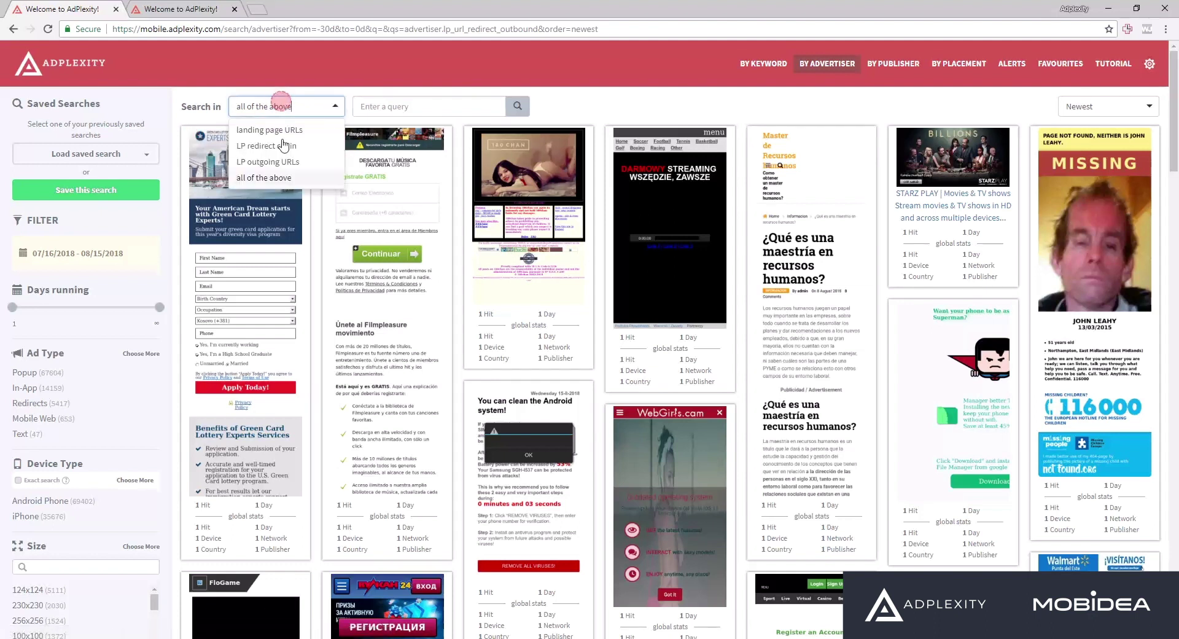
{"action": "left_click", "coordinate": [278, 179]}
{"action": "left_click", "coordinate": [390, 108]}
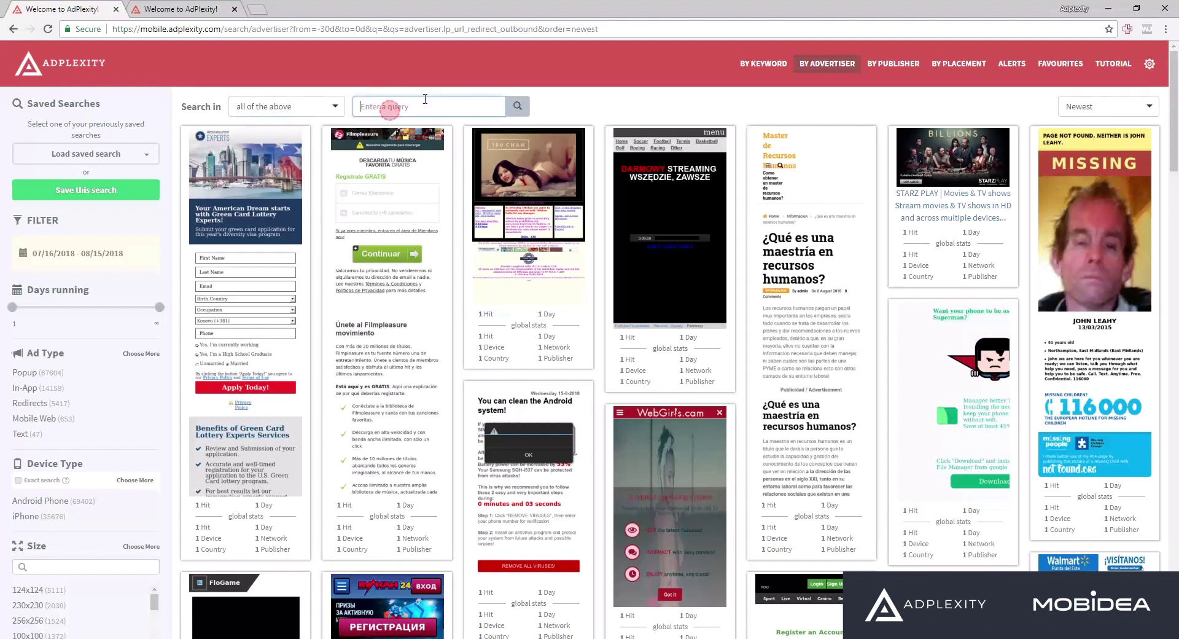
{"action": "type", "text": "s"}
{"action": "key", "text": "BackSpace"}
{"action": "key", "text": "Return"}
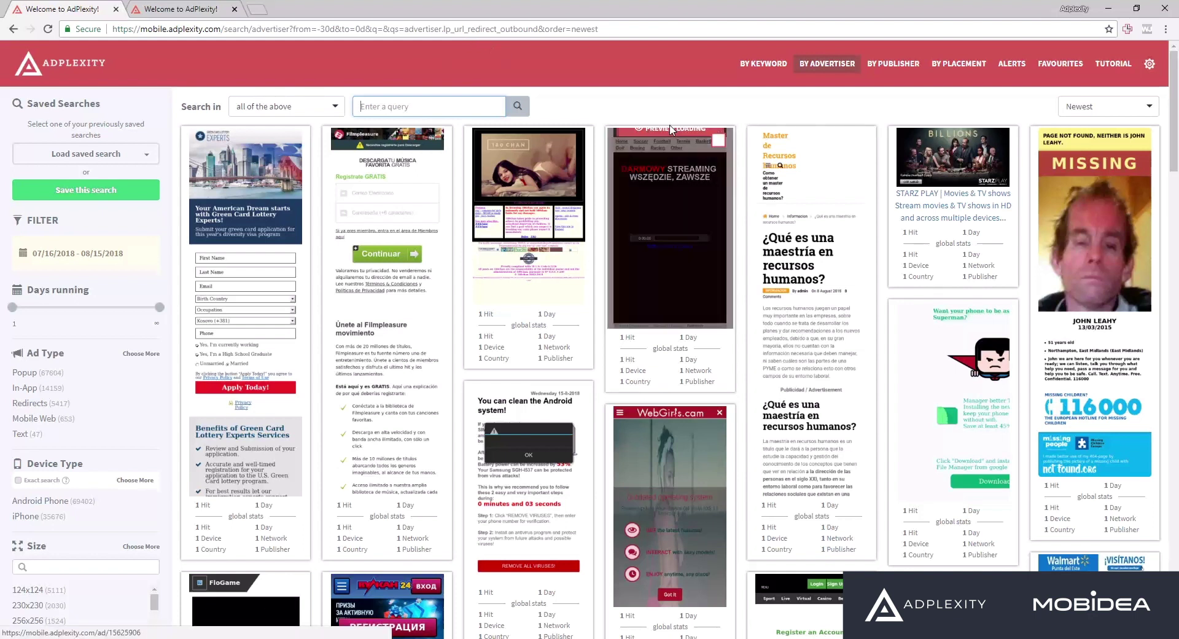
Check the sort order options for the unfiltered ad results without changing the selection.
{"action": "left_click", "coordinate": [1070, 105]}
{"action": "left_click", "coordinate": [769, 100]}
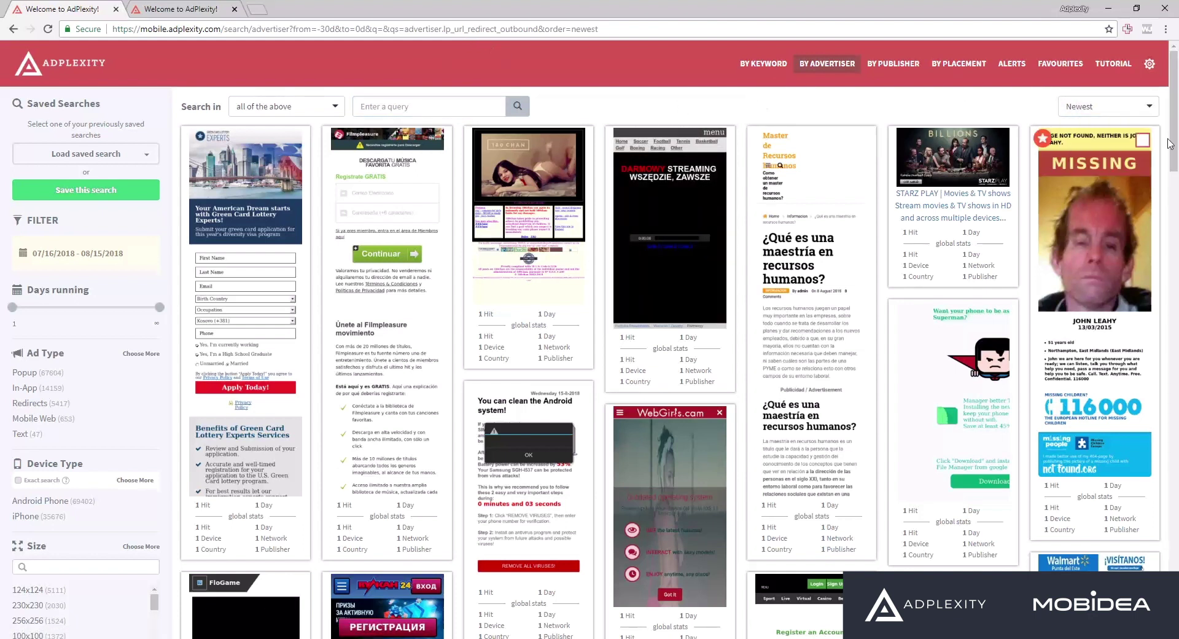
{"action": "left_click", "coordinate": [1149, 108]}
{"action": "left_click", "coordinate": [910, 97]}
Filter the ads by the affiliate network Mobidea.
{"action": "scroll", "coordinate": [144, 172], "scroll_direction": "down", "scroll_amount": 7}
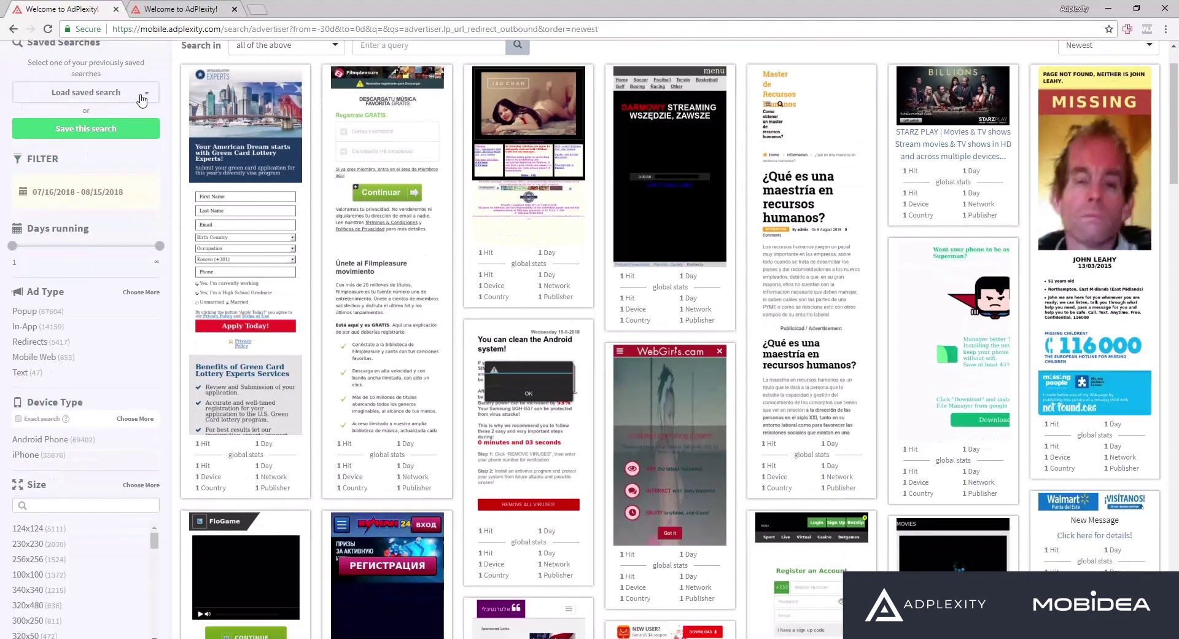
{"action": "scroll", "coordinate": [165, 316], "scroll_direction": "down", "scroll_amount": 9}
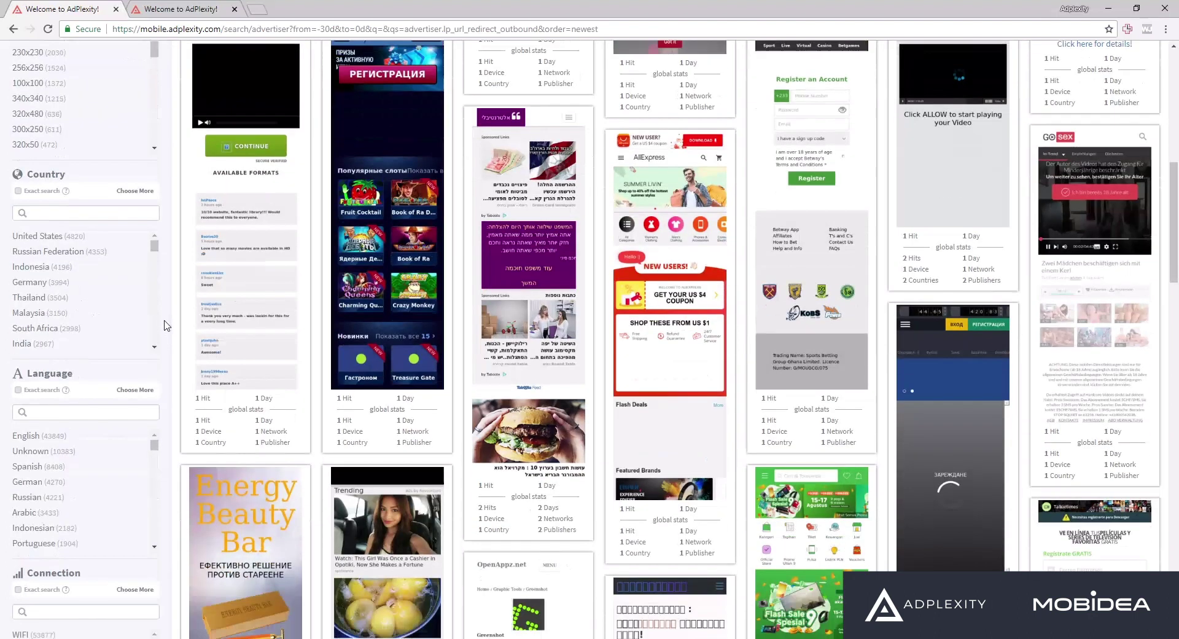
{"action": "scroll", "coordinate": [103, 402], "scroll_direction": "down", "scroll_amount": 5}
{"action": "scroll", "coordinate": [91, 538], "scroll_direction": "down", "scroll_amount": 3}
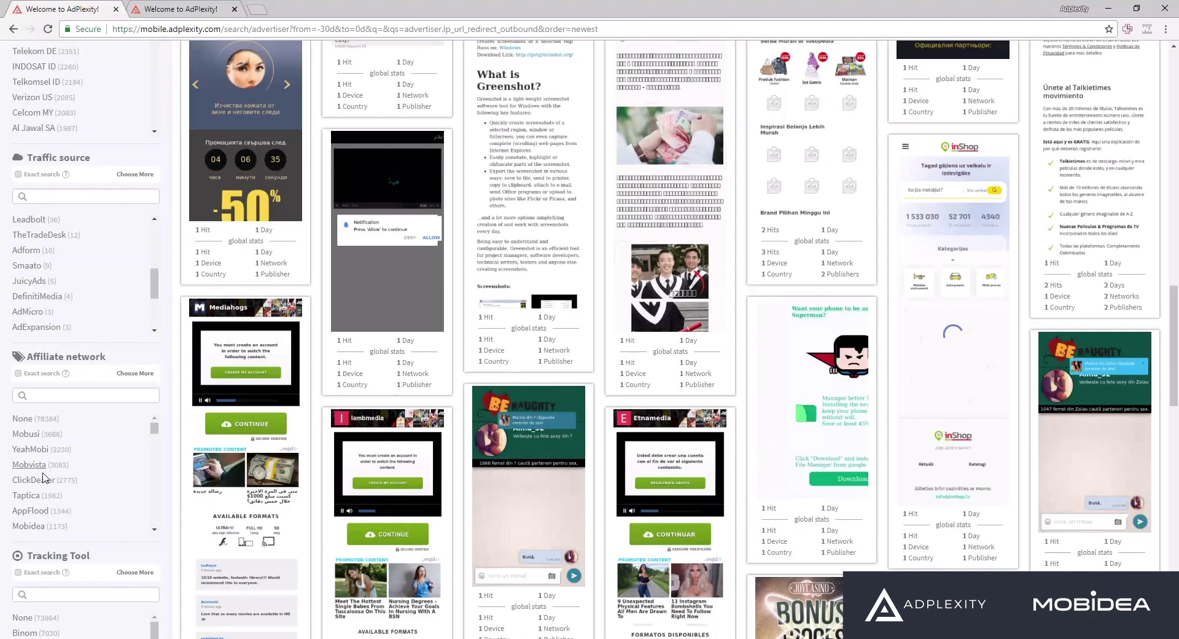
{"action": "scroll", "coordinate": [62, 501], "scroll_direction": "down", "scroll_amount": 1}
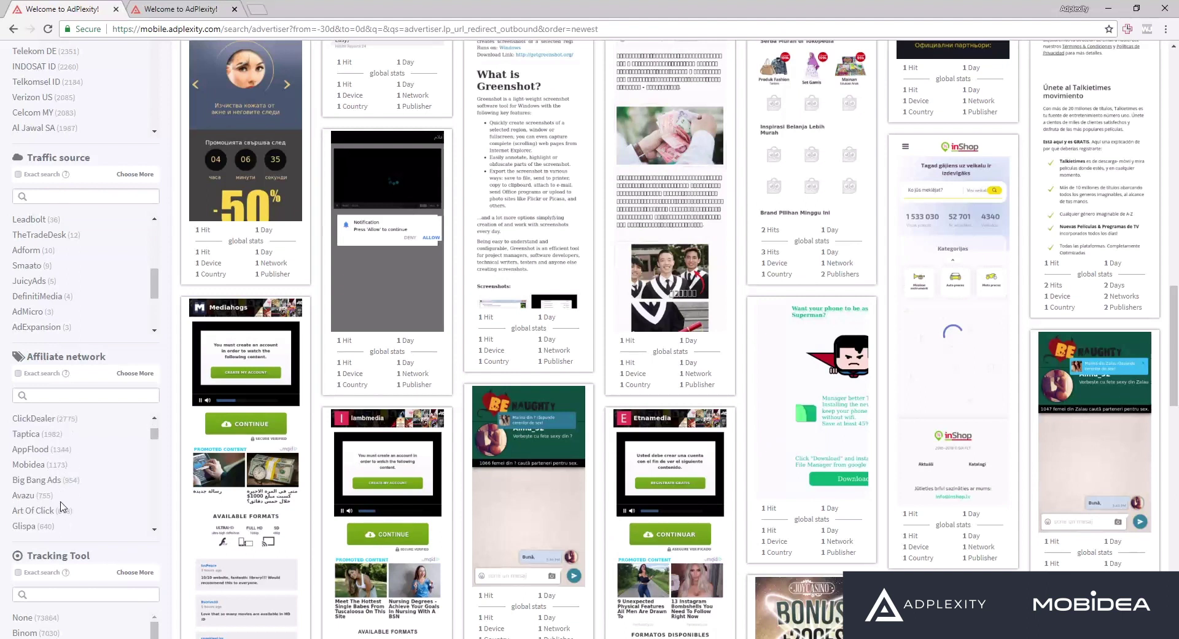
{"action": "left_click", "coordinate": [28, 465]}
{"action": "scroll", "coordinate": [64, 468], "scroll_direction": "down", "scroll_amount": 2}
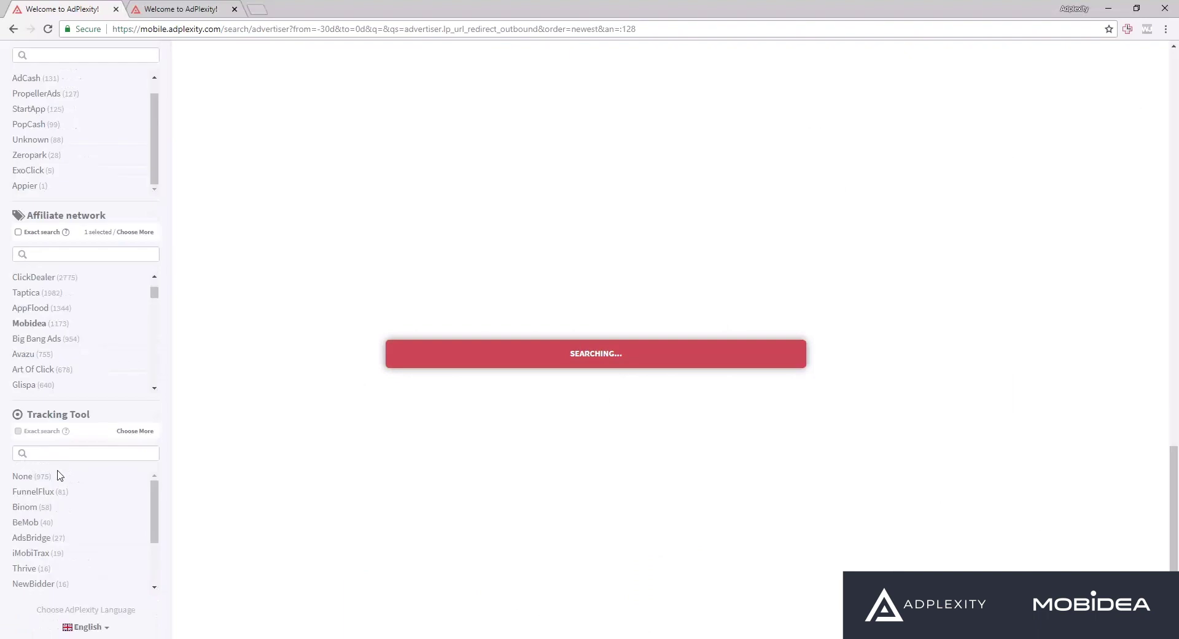
Look through the ads found for the Mobidea affiliate network.
{"action": "scroll", "coordinate": [369, 338], "scroll_direction": "up", "scroll_amount": 5}
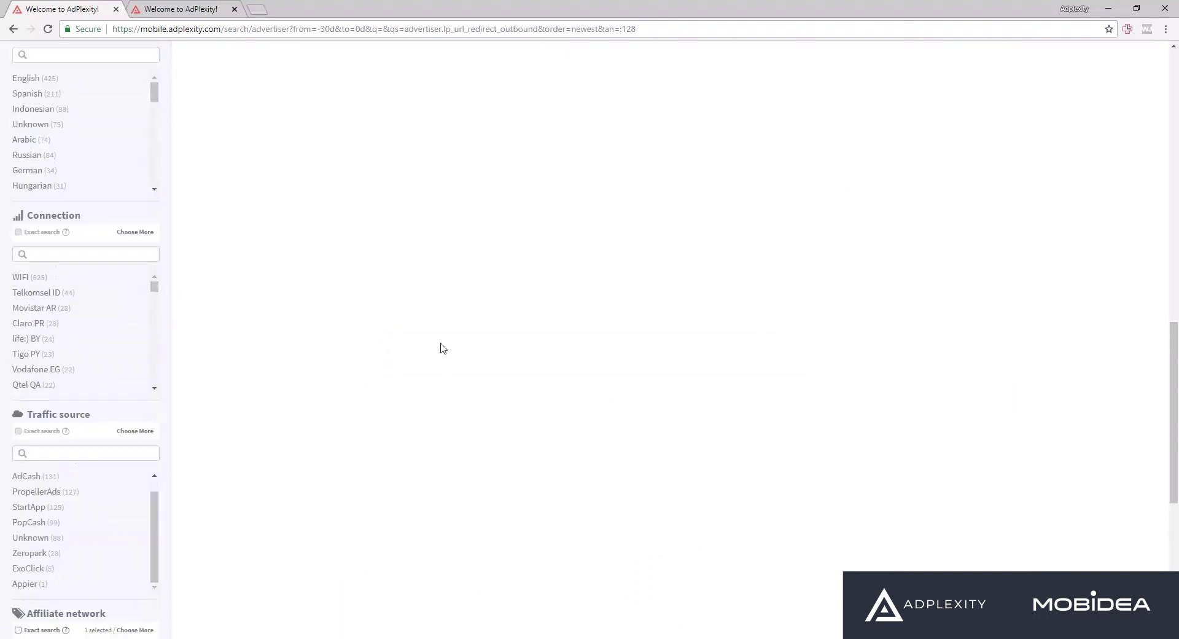
{"action": "scroll", "coordinate": [443, 348], "scroll_direction": "up", "scroll_amount": 10}
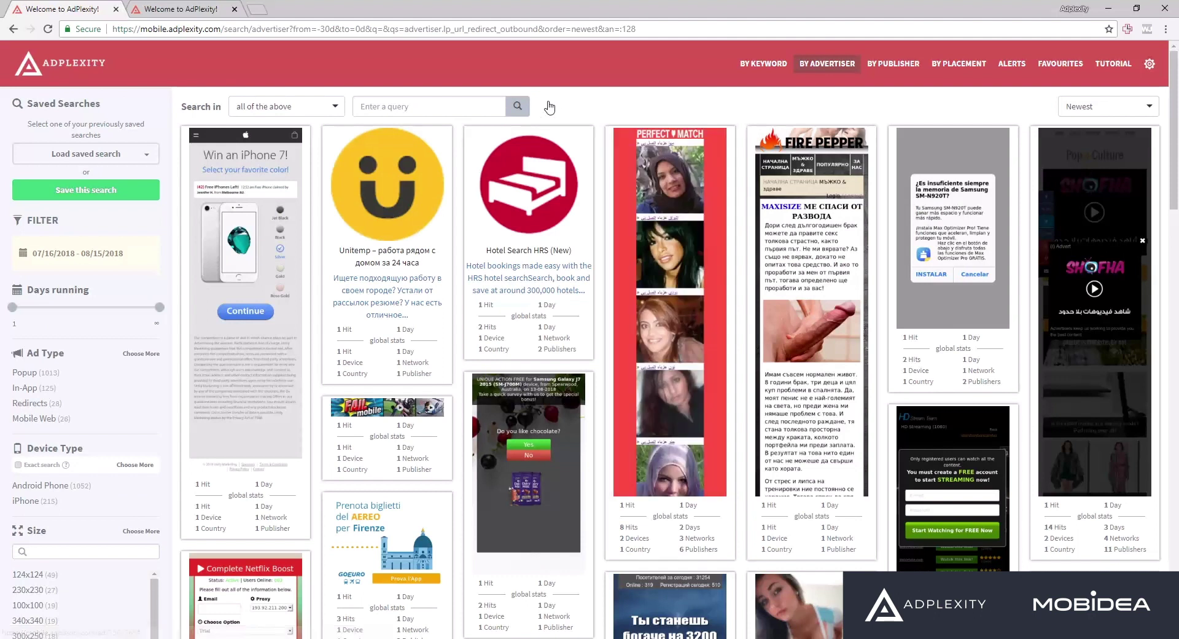
{"action": "scroll", "coordinate": [1075, 218], "scroll_direction": "down", "scroll_amount": 10}
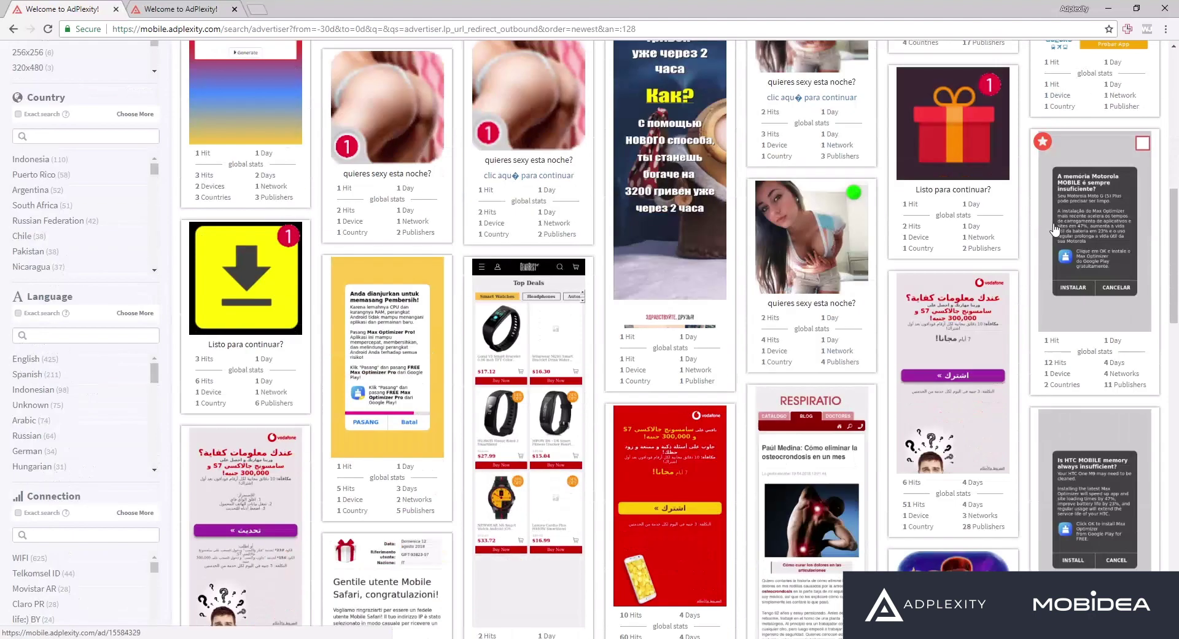
{"action": "scroll", "coordinate": [1075, 216], "scroll_direction": "up", "scroll_amount": 10}
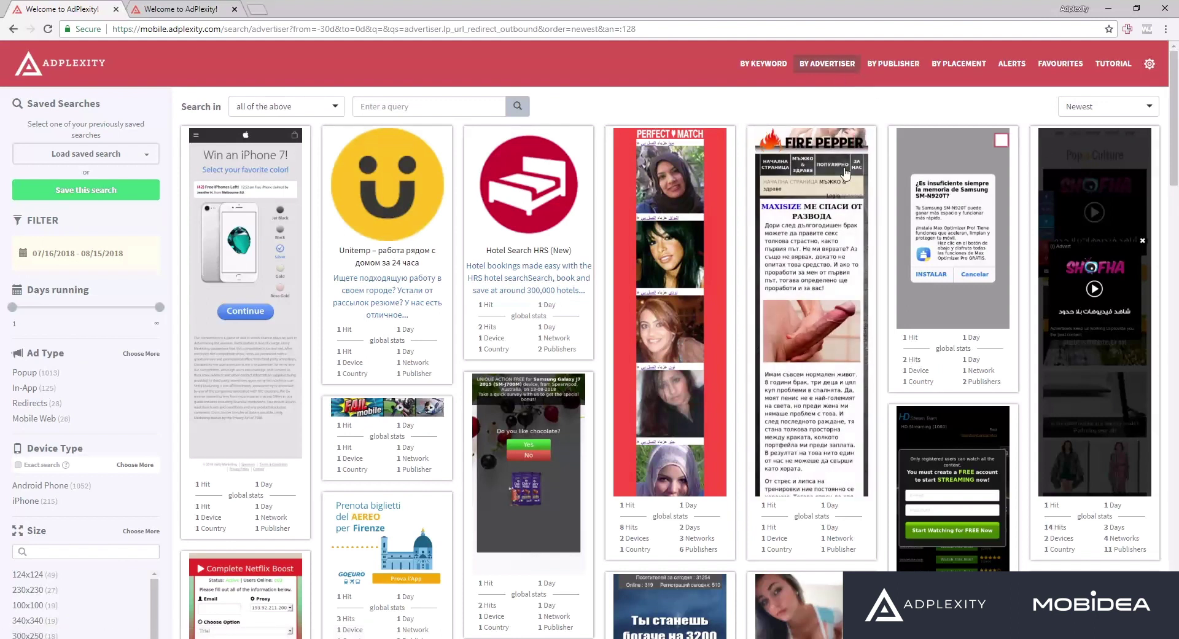
Review the sort order options for the Mobidea ads and keep Newest.
{"action": "left_click", "coordinate": [1104, 107]}
{"action": "left_click", "coordinate": [1106, 108]}
{"action": "left_click", "coordinate": [1093, 109]}
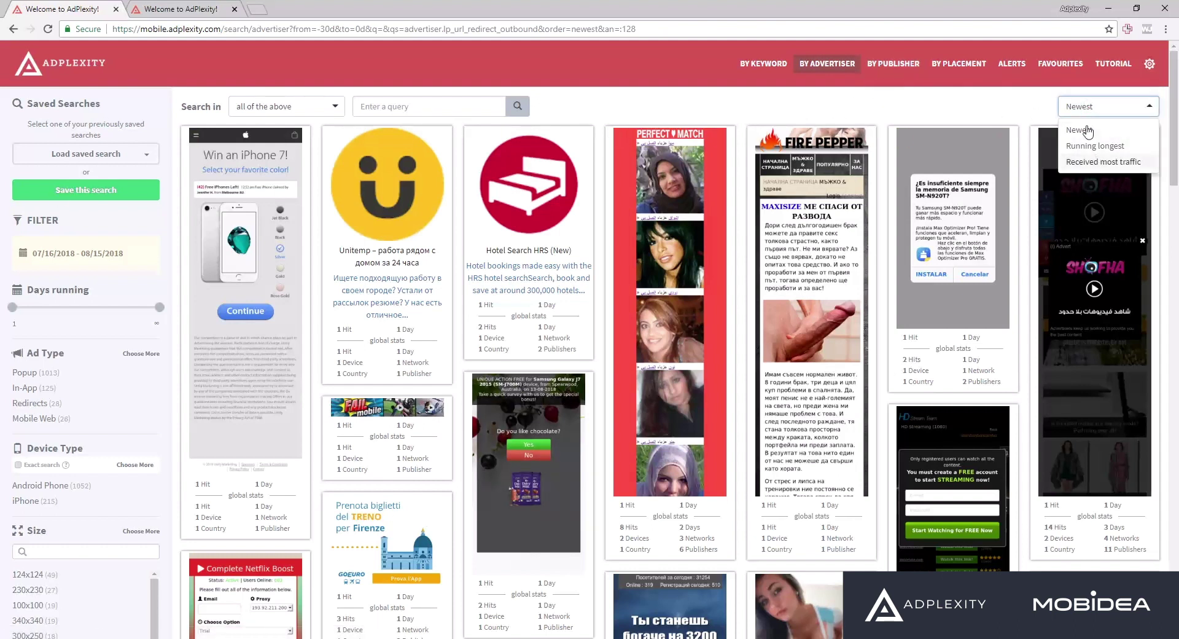
{"action": "left_click", "coordinate": [895, 107]}
Look over the remaining filter categories, from country and language to traffic source, affiliate network and tracking tool.
{"action": "scroll", "coordinate": [243, 423], "scroll_direction": "down", "scroll_amount": 5}
{"action": "scroll", "coordinate": [244, 422], "scroll_direction": "up", "scroll_amount": 5}
{"action": "scroll", "coordinate": [88, 169], "scroll_direction": "down", "scroll_amount": 10}
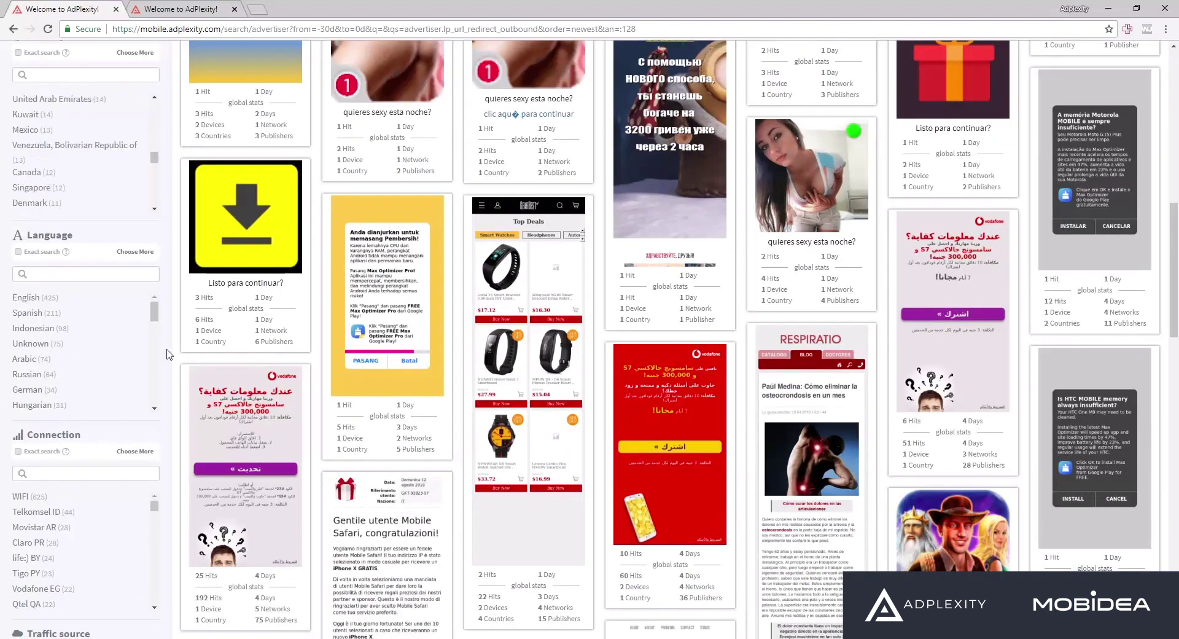
{"action": "scroll", "coordinate": [173, 355], "scroll_direction": "down", "scroll_amount": 9}
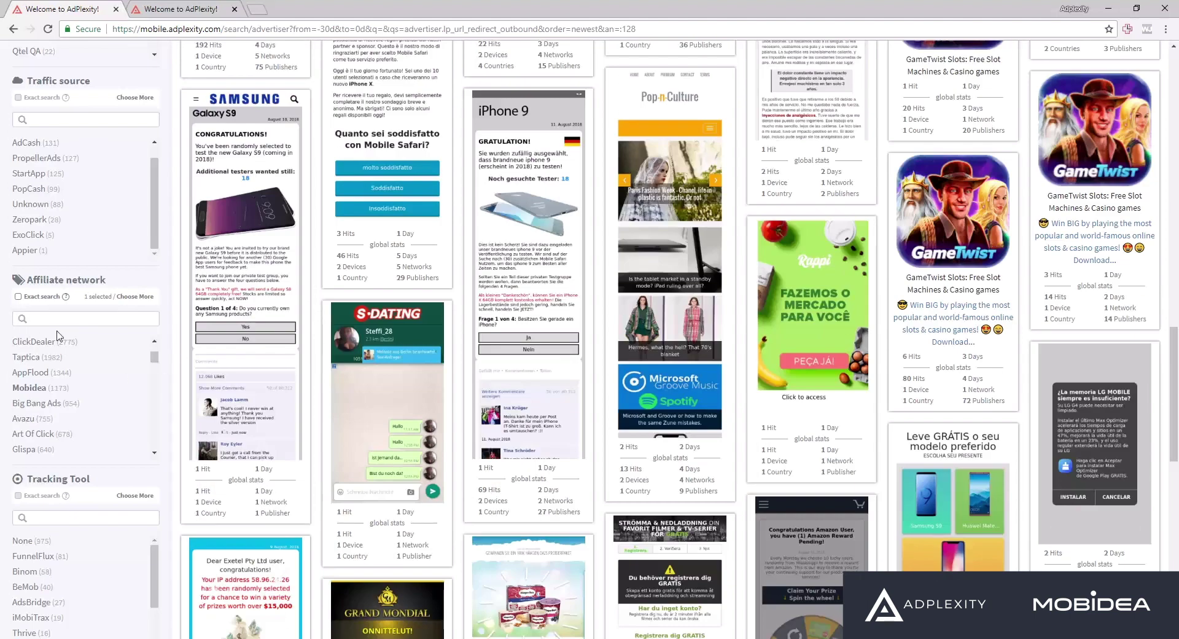
{"action": "scroll", "coordinate": [205, 298], "scroll_direction": "down", "scroll_amount": 6}
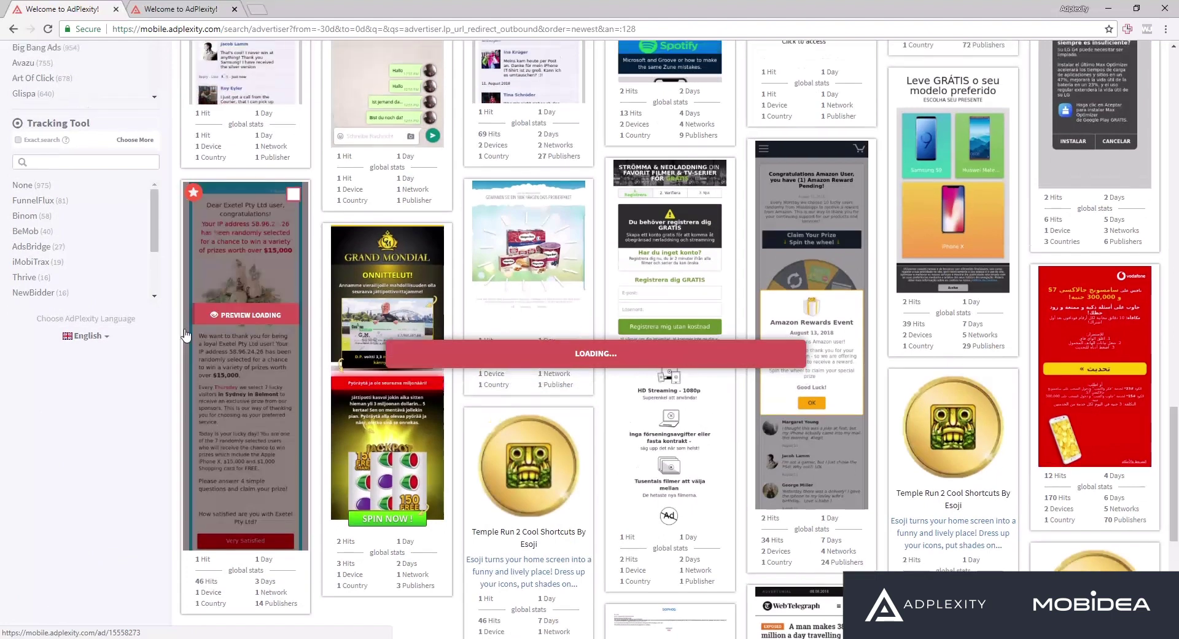
{"action": "scroll", "coordinate": [184, 333], "scroll_direction": "up", "scroll_amount": 8}
{"action": "scroll", "coordinate": [82, 287], "scroll_direction": "up", "scroll_amount": 1}
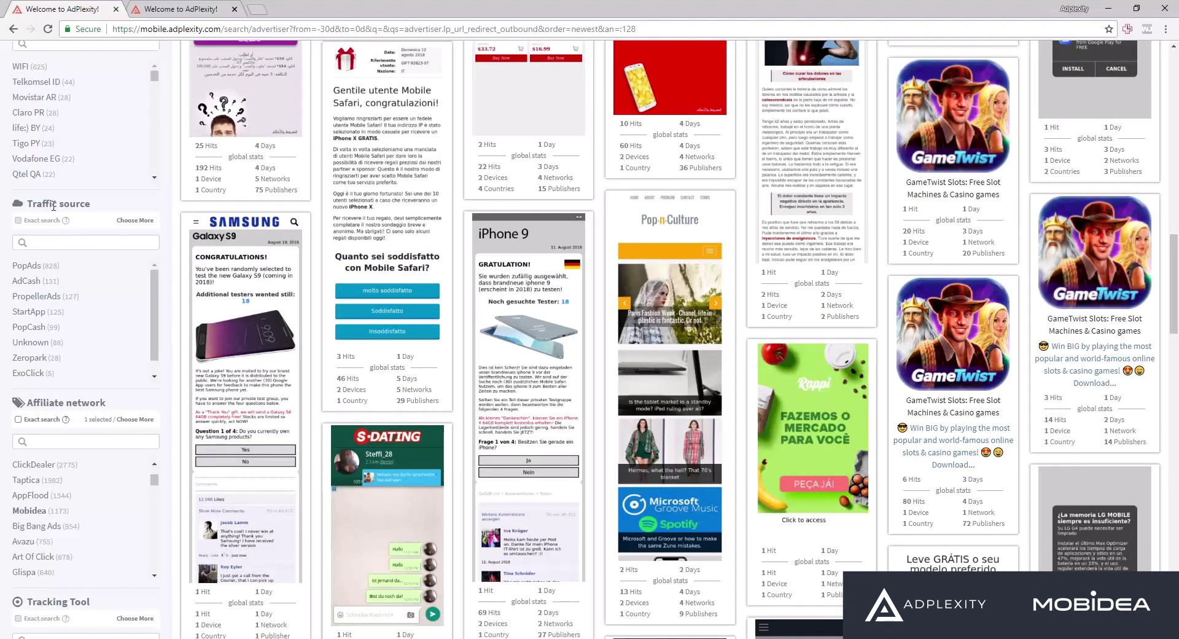
Examine the traffic source filter for the Mobidea ads, comparing the ad counts of PopAds and AdCash.
{"action": "left_click_drag", "start_coordinate": [52, 203], "coordinate": [99, 207]}
{"action": "left_click", "coordinate": [99, 207]}
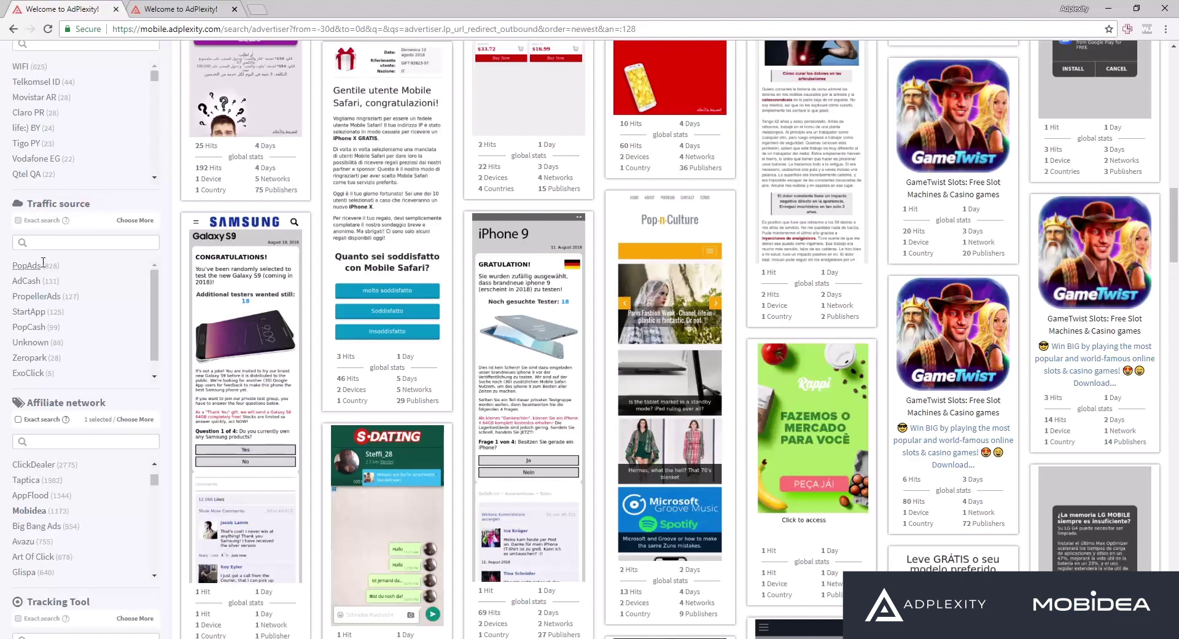
{"action": "left_click", "coordinate": [64, 267]}
{"action": "left_click", "coordinate": [47, 271]}
{"action": "left_click_drag", "start_coordinate": [59, 283], "coordinate": [53, 281]}
{"action": "left_click_drag", "start_coordinate": [48, 265], "coordinate": [57, 269]}
{"action": "left_click", "coordinate": [53, 280]}
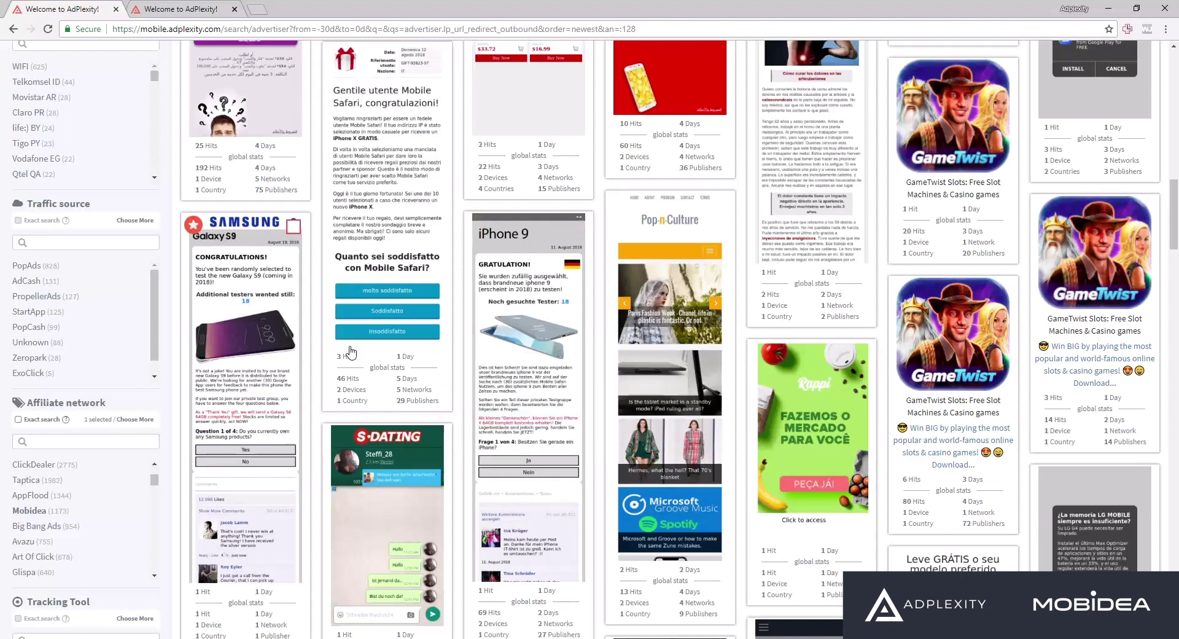
Sort the Mobidea ads by Received most traffic.
{"action": "scroll", "coordinate": [837, 380], "scroll_direction": "up", "scroll_amount": 15}
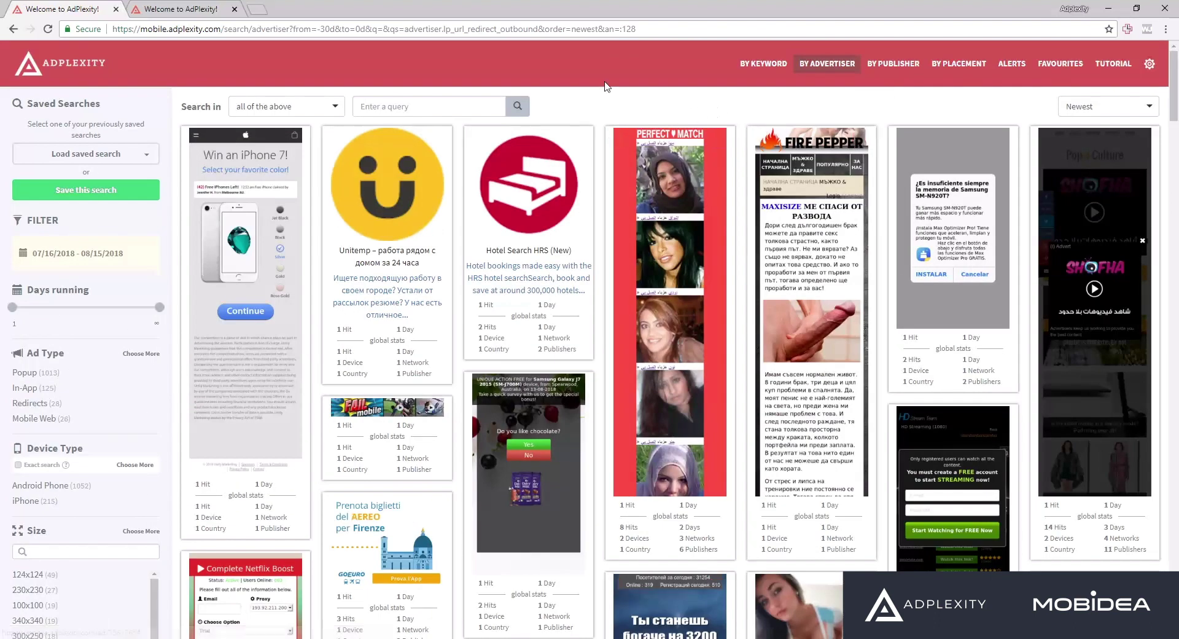
{"action": "left_click", "coordinate": [1100, 107]}
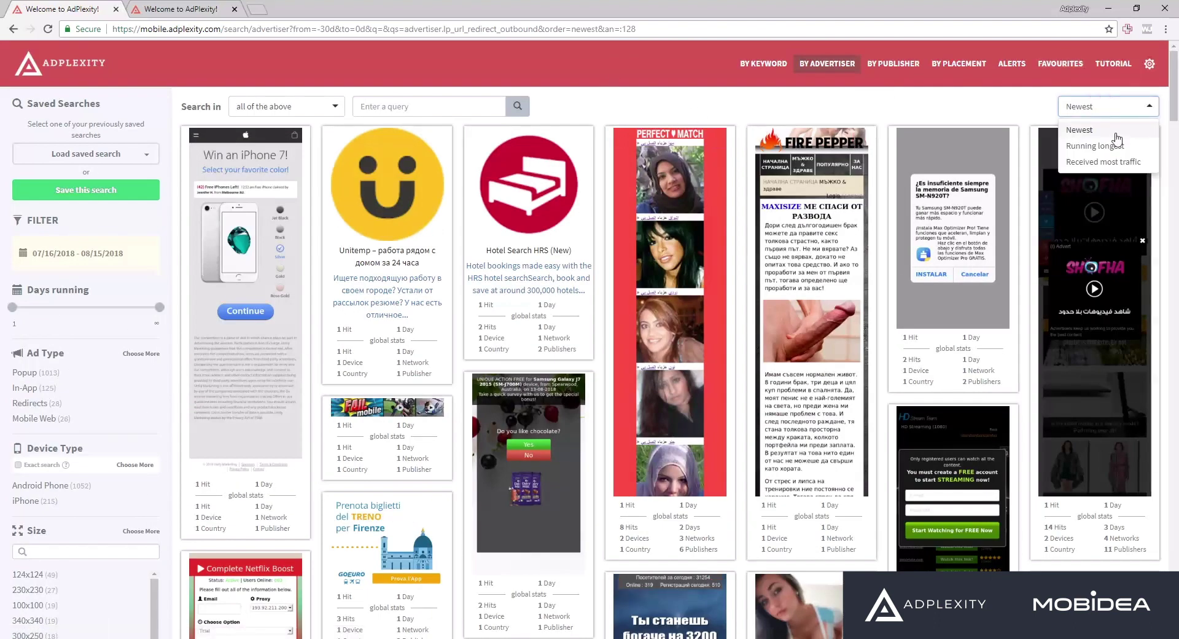
{"action": "left_click", "coordinate": [1104, 105]}
{"action": "left_click", "coordinate": [1104, 105]}
{"action": "left_click", "coordinate": [1061, 129]}
{"action": "left_click", "coordinate": [1078, 106]}
{"action": "left_click", "coordinate": [1115, 161]}
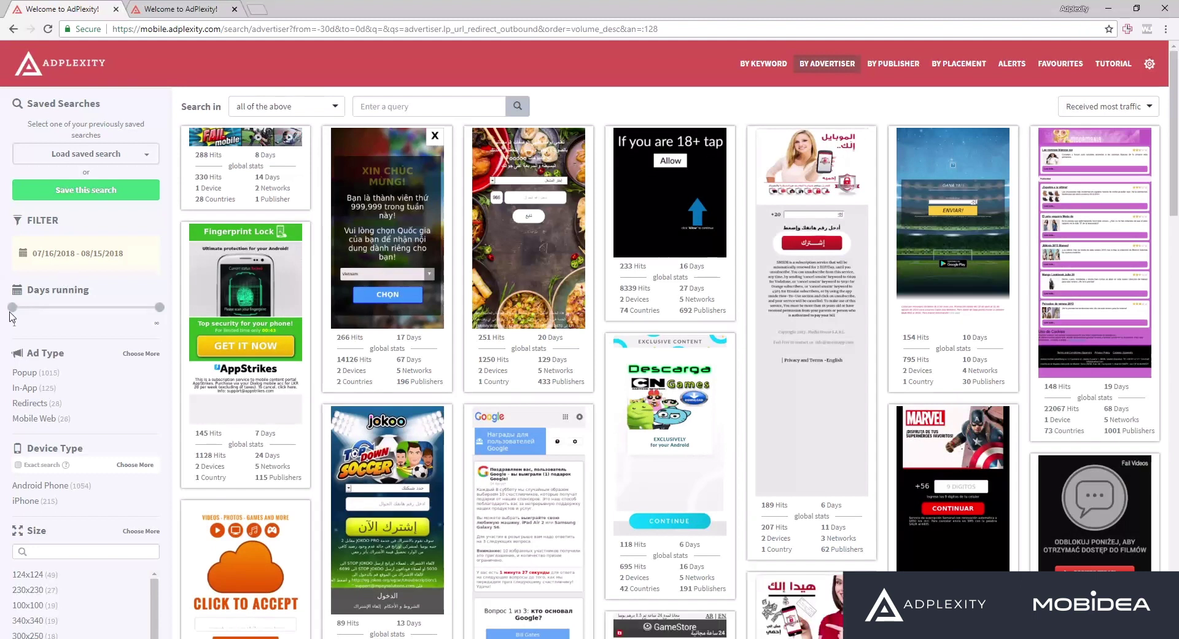
Look through the Mobidea ads sorted by traffic, comparing their hits and days running.
{"action": "mouse_move", "coordinate": [12, 307]}
{"action": "left_mouse_down"}
{"action": "mouse_move", "coordinate": [27, 310]}
{"action": "mouse_move", "coordinate": [2, 311]}
{"action": "left_mouse_up"}
{"action": "scroll", "coordinate": [45, 301], "scroll_direction": "down", "scroll_amount": 3}
{"action": "scroll", "coordinate": [49, 292], "scroll_direction": "up", "scroll_amount": 3}
{"action": "scroll", "coordinate": [49, 288], "scroll_direction": "down", "scroll_amount": 1}
{"action": "scroll", "coordinate": [51, 301], "scroll_direction": "up", "scroll_amount": 1}
{"action": "mouse_move", "coordinate": [549, 362]}
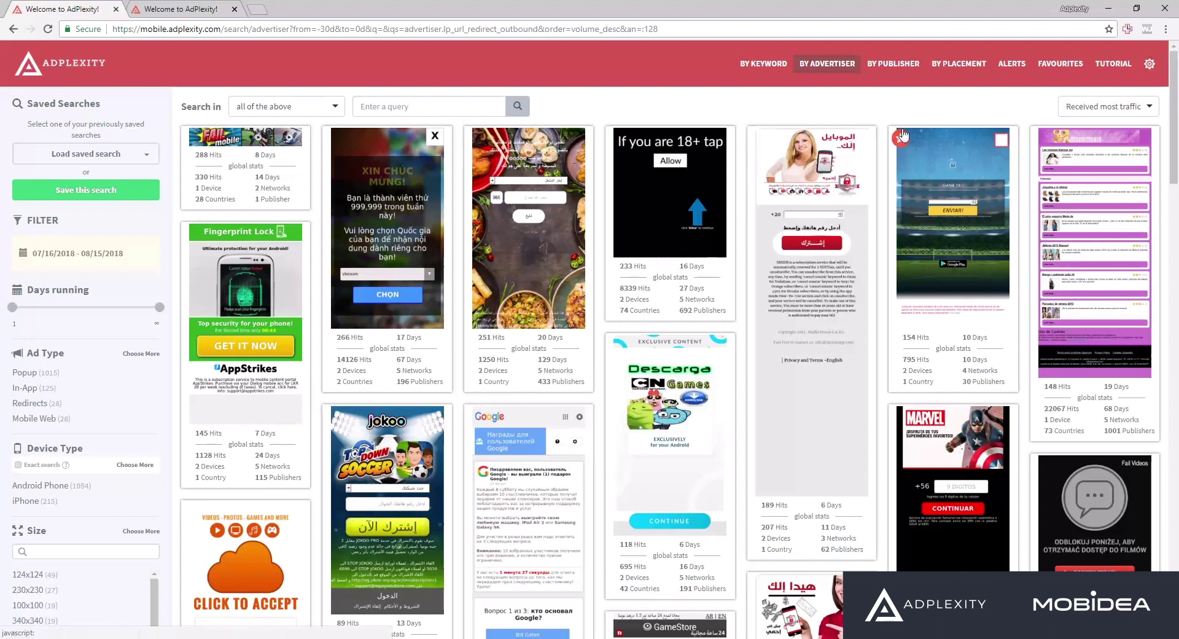
{"action": "scroll", "coordinate": [906, 123], "scroll_direction": "down", "scroll_amount": 1}
{"action": "scroll", "coordinate": [505, 423], "scroll_direction": "down", "scroll_amount": 2}
{"action": "scroll", "coordinate": [505, 424], "scroll_direction": "down", "scroll_amount": 2}
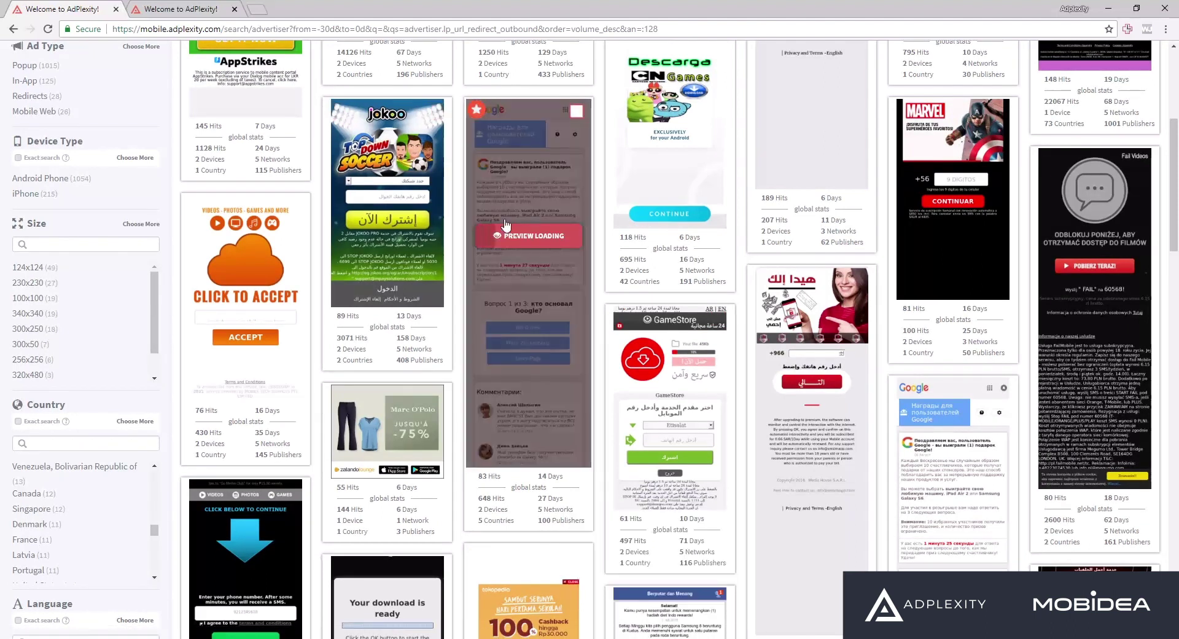
{"action": "scroll", "coordinate": [463, 251], "scroll_direction": "down", "scroll_amount": 2}
{"action": "scroll", "coordinate": [528, 282], "scroll_direction": "down", "scroll_amount": 1}
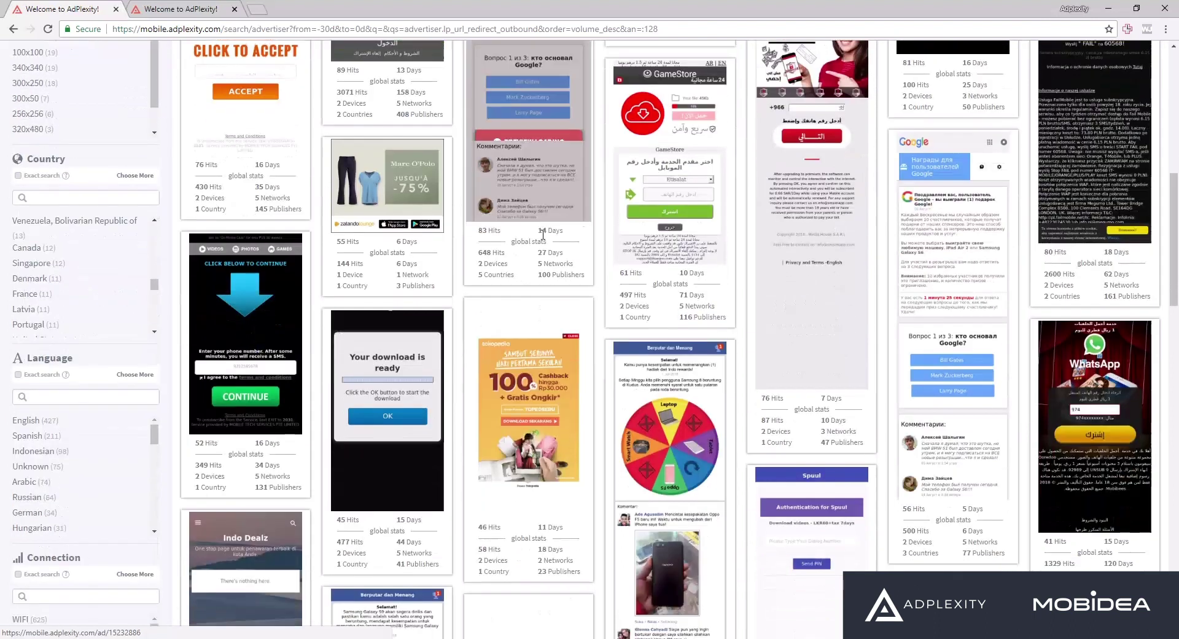
{"action": "scroll", "coordinate": [533, 289], "scroll_direction": "up", "scroll_amount": 6}
{"action": "scroll", "coordinate": [602, 270], "scroll_direction": "down", "scroll_amount": 7}
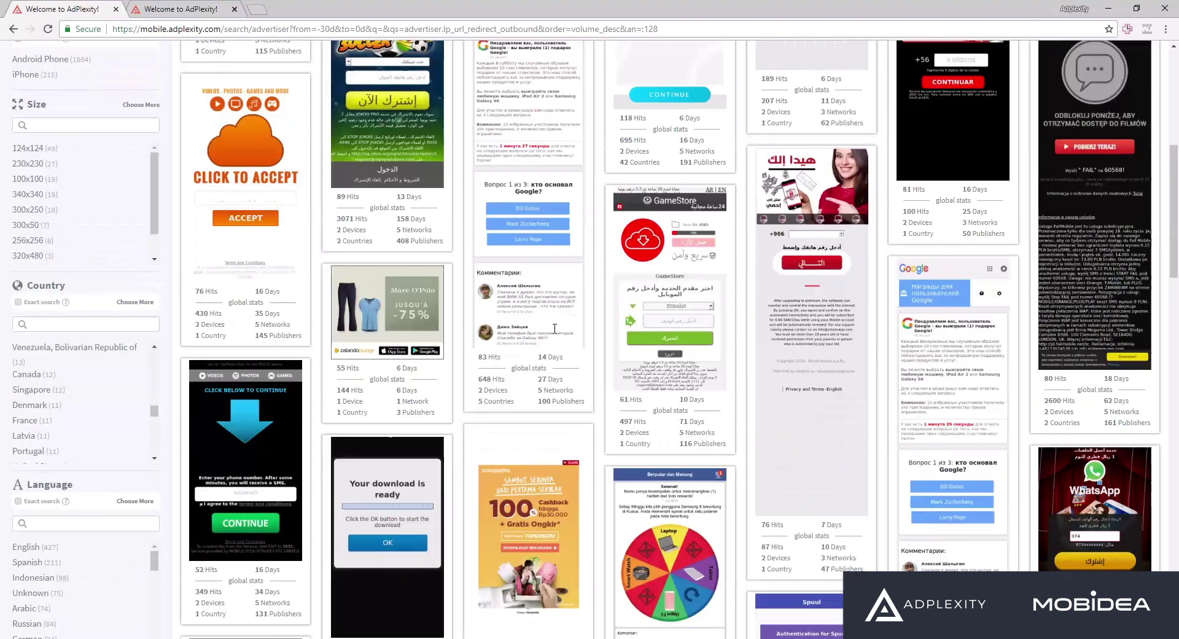
{"action": "scroll", "coordinate": [677, 241], "scroll_direction": "up", "scroll_amount": 2}
{"action": "scroll", "coordinate": [678, 241], "scroll_direction": "up", "scroll_amount": 3}
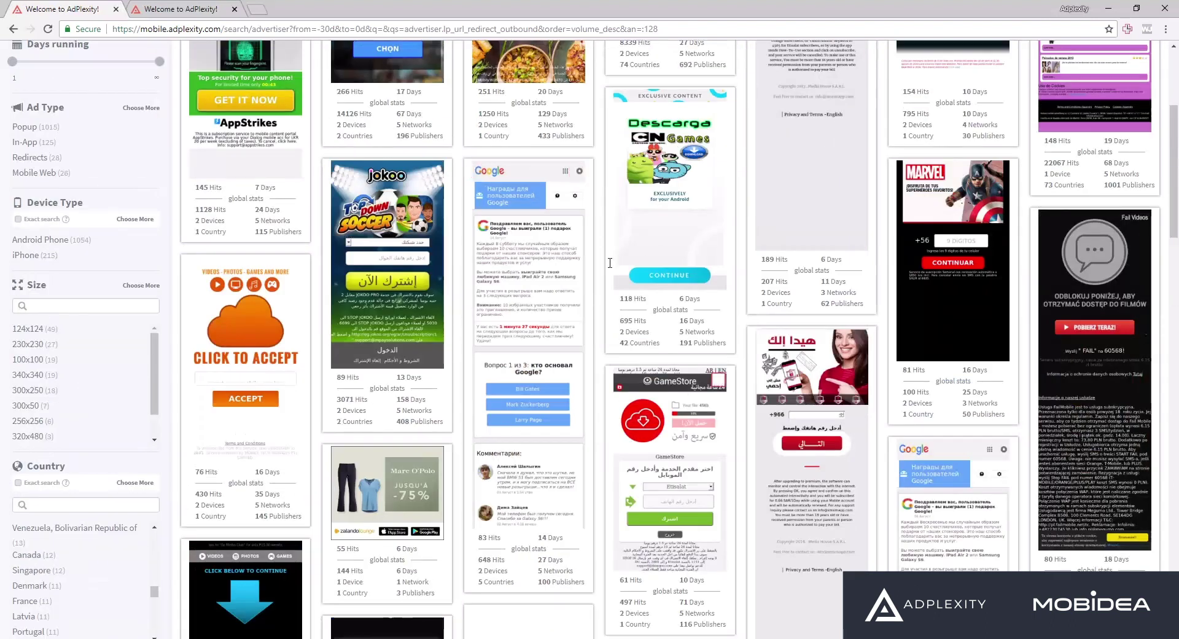
{"action": "scroll", "coordinate": [629, 303], "scroll_direction": "down", "scroll_amount": 7}
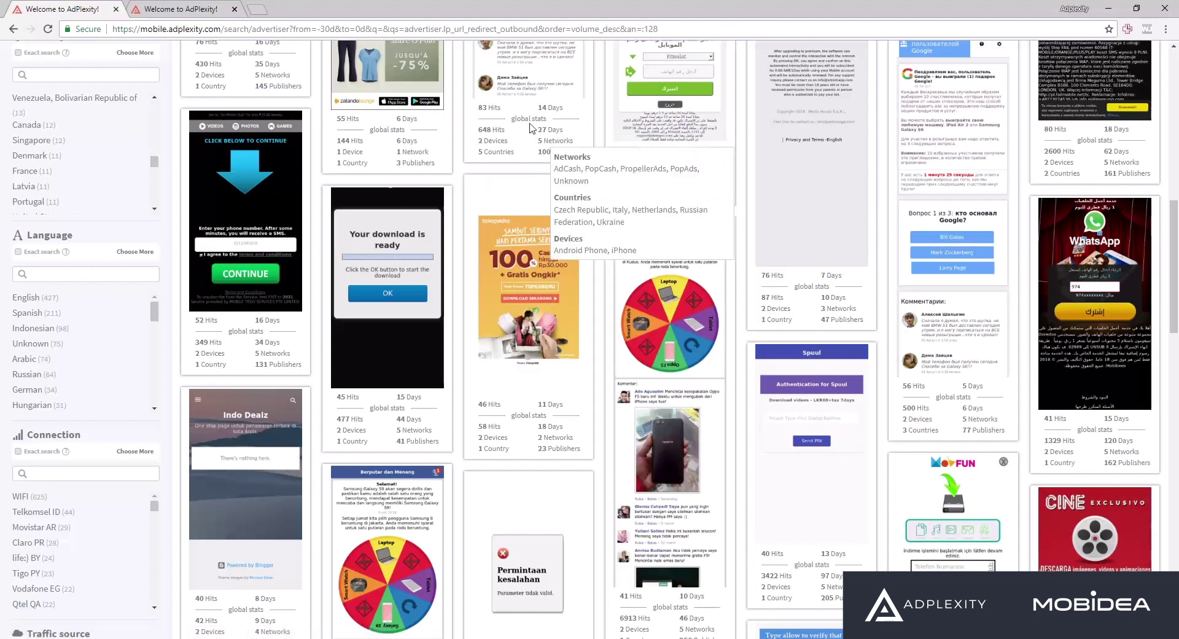
{"action": "scroll", "coordinate": [454, 285], "scroll_direction": "up", "scroll_amount": 1}
{"action": "scroll", "coordinate": [455, 286], "scroll_direction": "up", "scroll_amount": 1}
{"action": "scroll", "coordinate": [454, 286], "scroll_direction": "down", "scroll_amount": 5}
Examine the global stats of several high-traffic ads, checking their networks, countries and devices.
{"action": "mouse_move", "coordinate": [718, 435]}
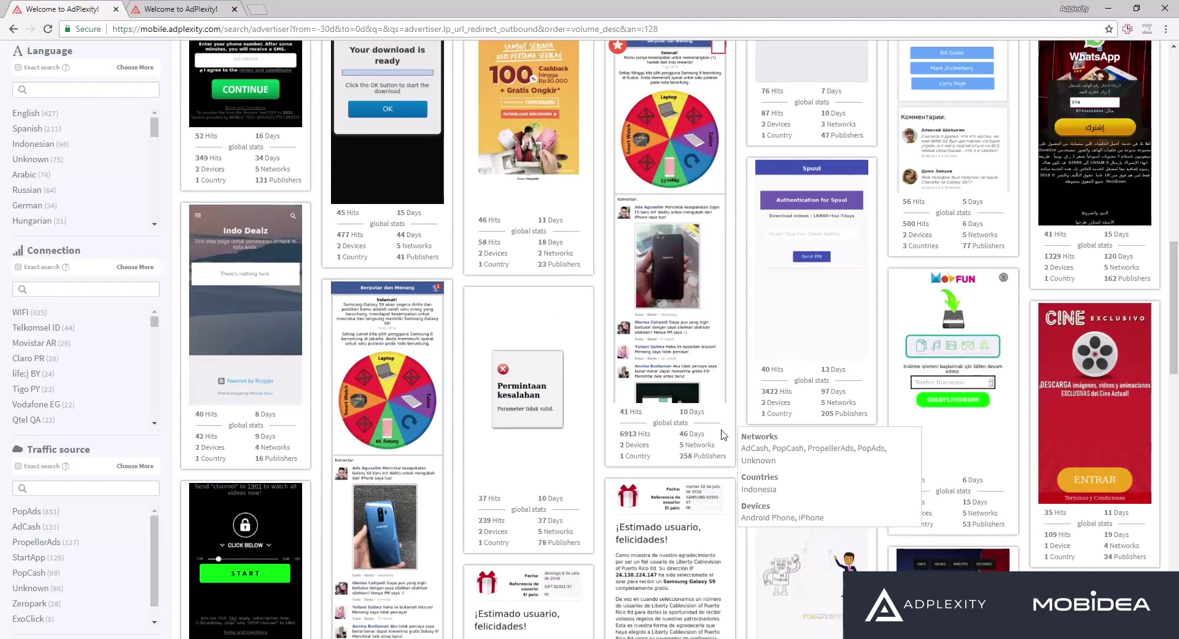
{"action": "scroll", "coordinate": [726, 291], "scroll_direction": "down", "scroll_amount": 1}
{"action": "scroll", "coordinate": [726, 291], "scroll_direction": "down", "scroll_amount": 3}
{"action": "mouse_move", "coordinate": [696, 225]}
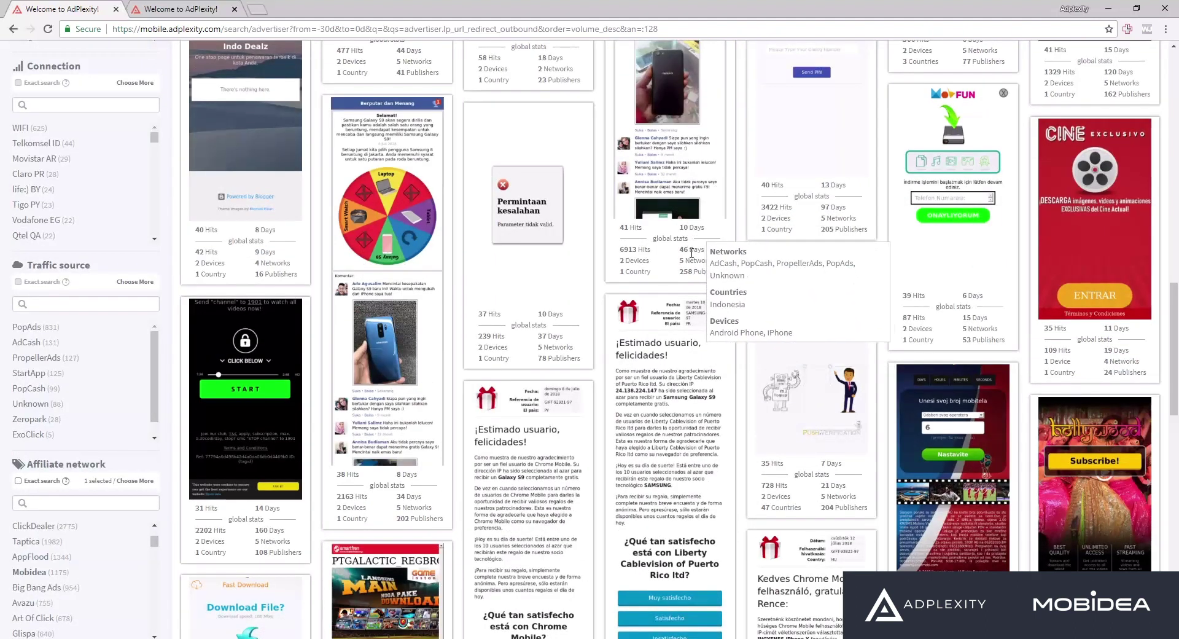
{"action": "scroll", "coordinate": [610, 243], "scroll_direction": "down", "scroll_amount": 7}
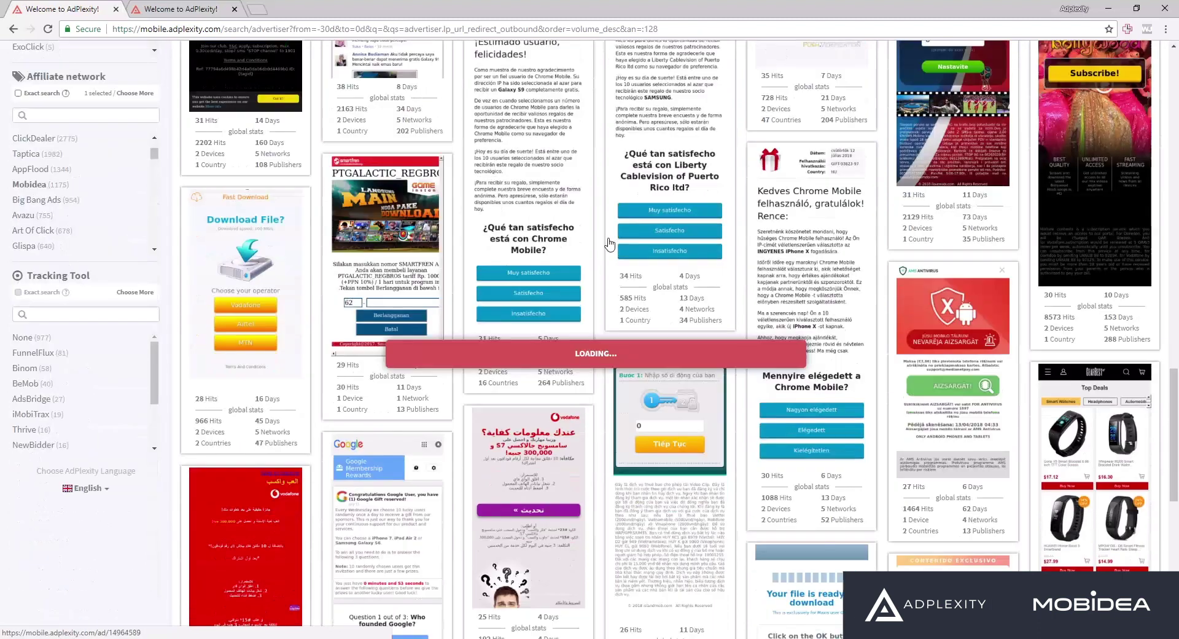
{"action": "scroll", "coordinate": [610, 243], "scroll_direction": "down", "scroll_amount": 3}
{"action": "mouse_move", "coordinate": [568, 480]}
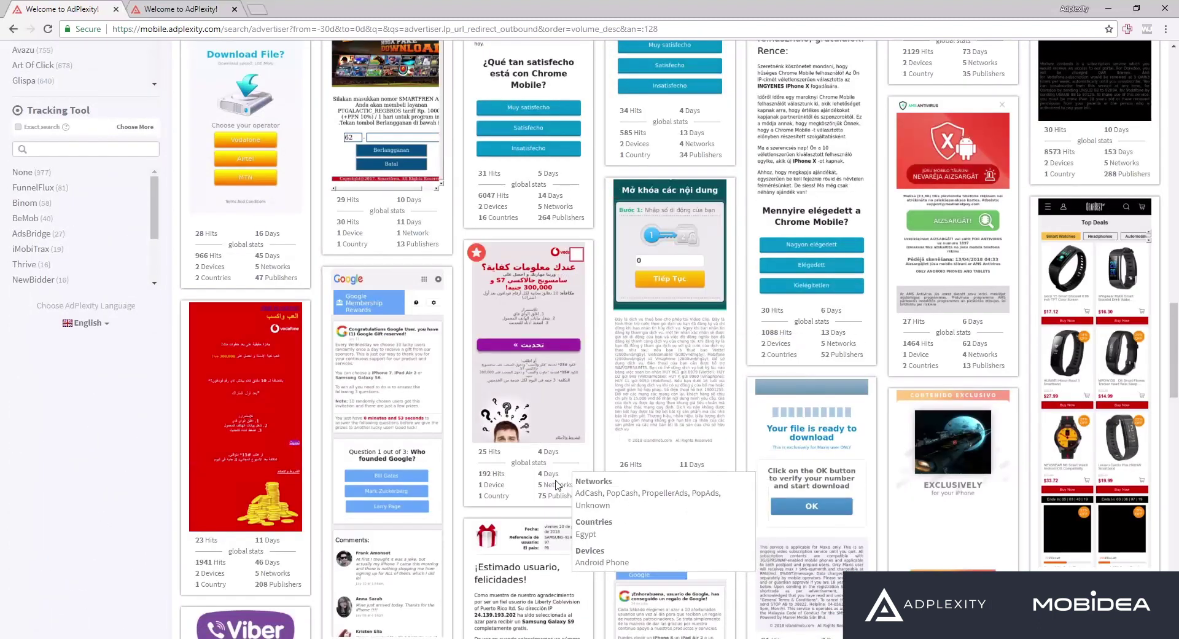
{"action": "scroll", "coordinate": [547, 467], "scroll_direction": "down", "scroll_amount": 2}
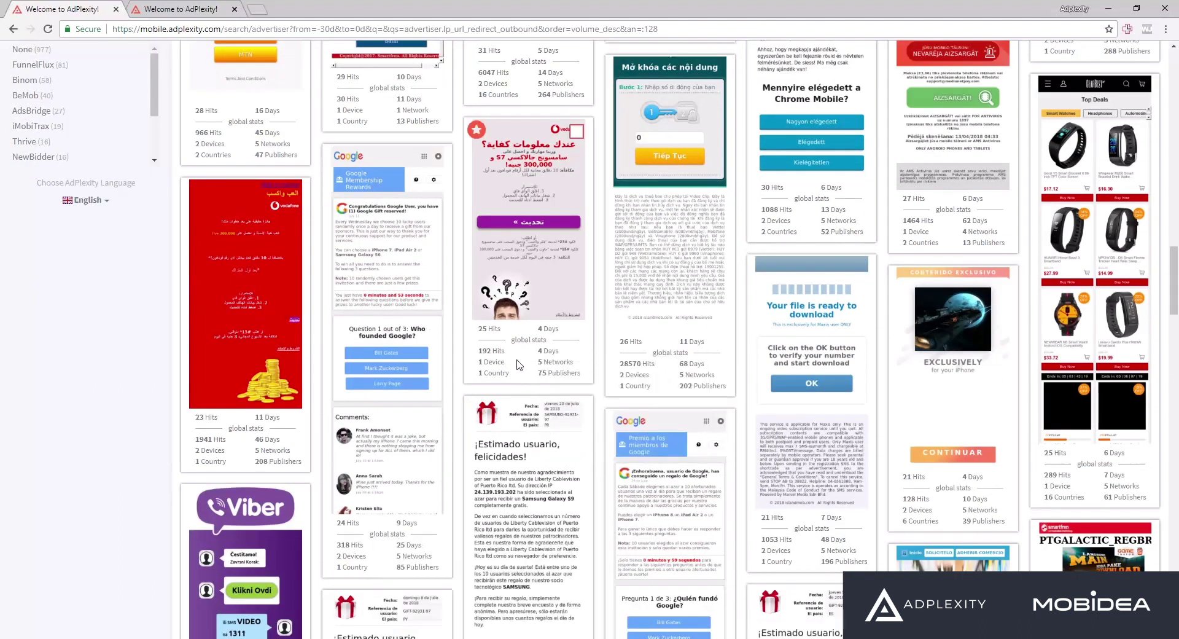
{"action": "mouse_move", "coordinate": [495, 350]}
{"action": "left_click_drag", "start_coordinate": [494, 350], "coordinate": [506, 354]}
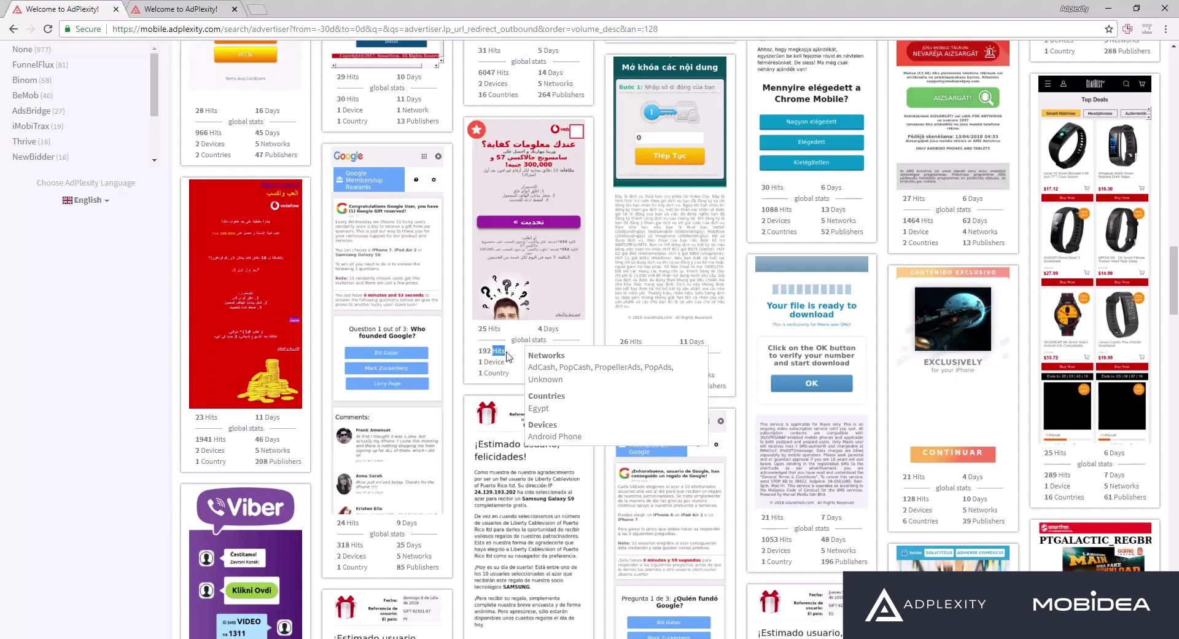
{"action": "scroll", "coordinate": [506, 354], "scroll_direction": "up", "scroll_amount": 2}
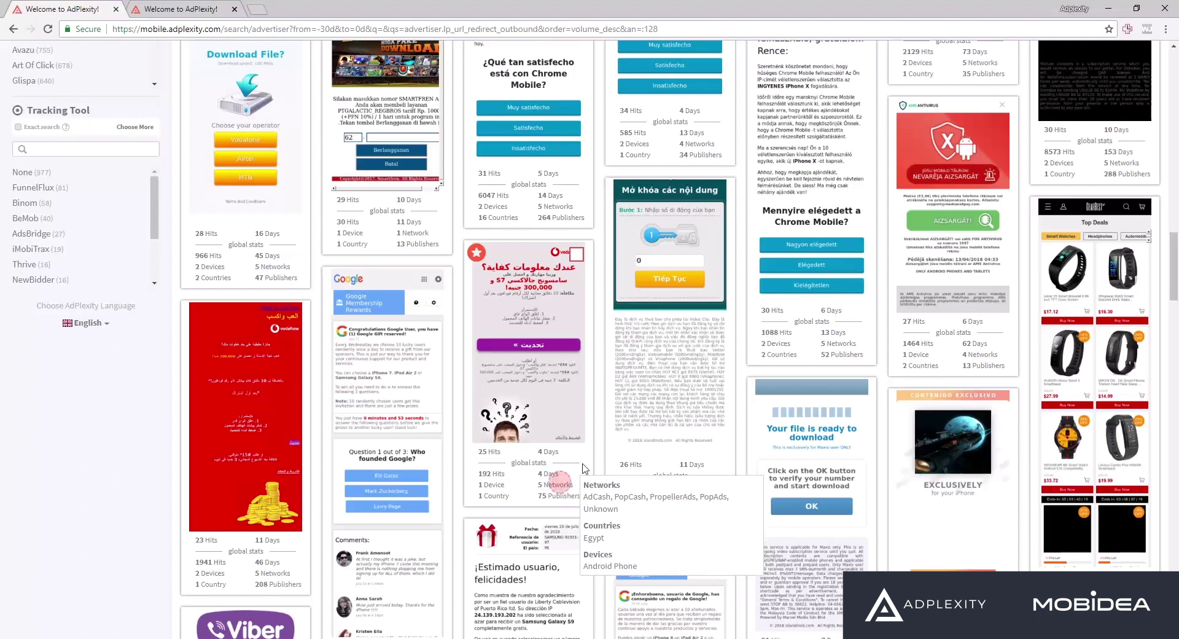
Open the details page of the Hungarian "Kedves Chrome Mobile" survey ad in a separate tab and switch to it.
{"action": "scroll", "coordinate": [646, 460], "scroll_direction": "up", "scroll_amount": 1}
{"action": "scroll", "coordinate": [829, 288], "scroll_direction": "up", "scroll_amount": 1}
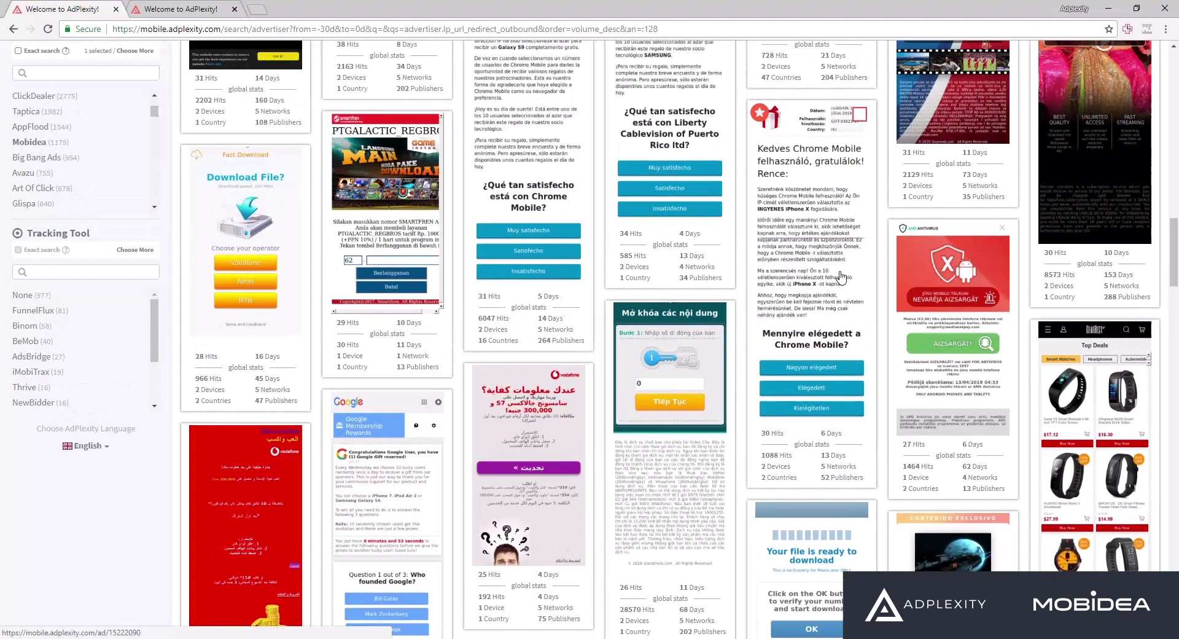
{"action": "left_click", "coordinate": [828, 319]}
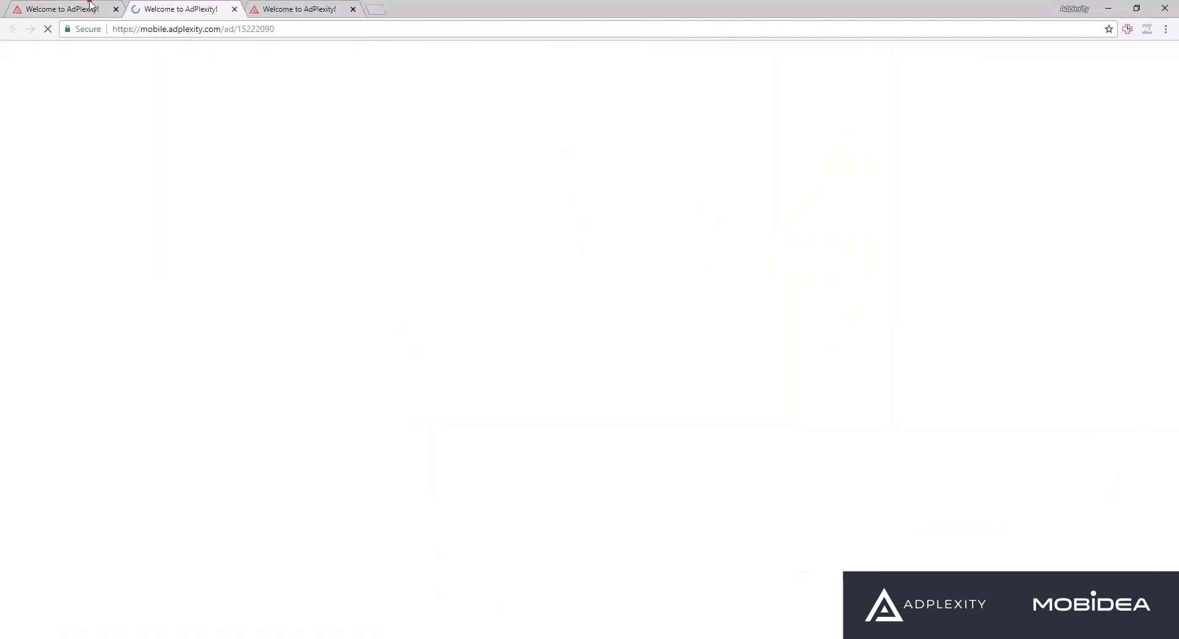
{"action": "key", "text": "ctrl+shift+Tab"}
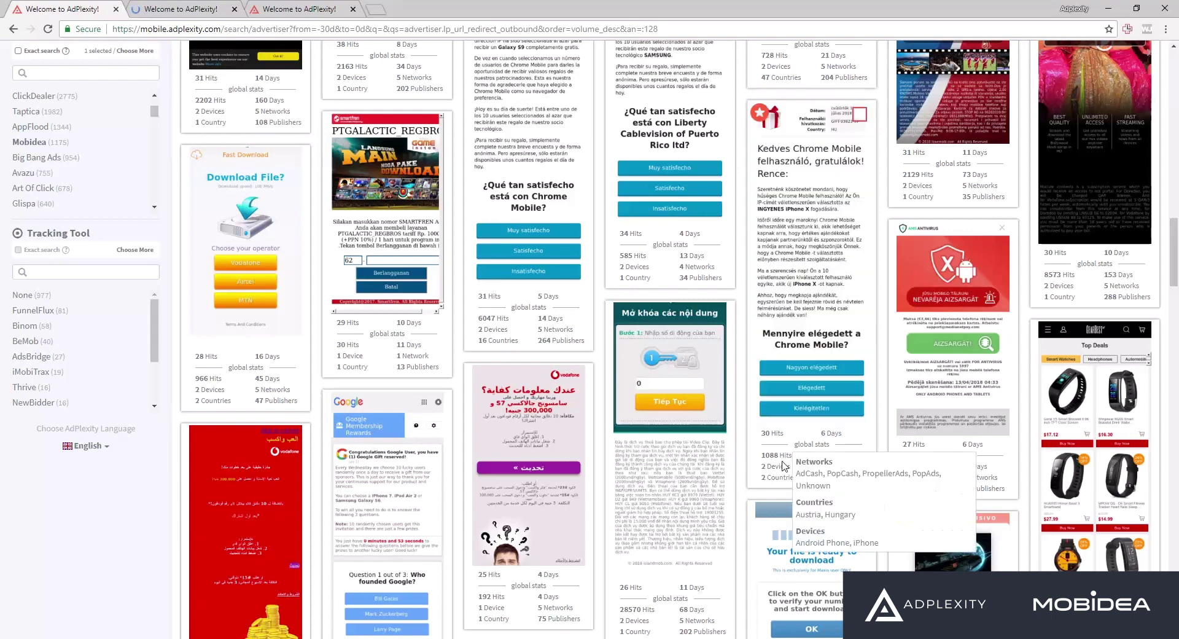
{"action": "key", "text": "ctrl+Tab"}
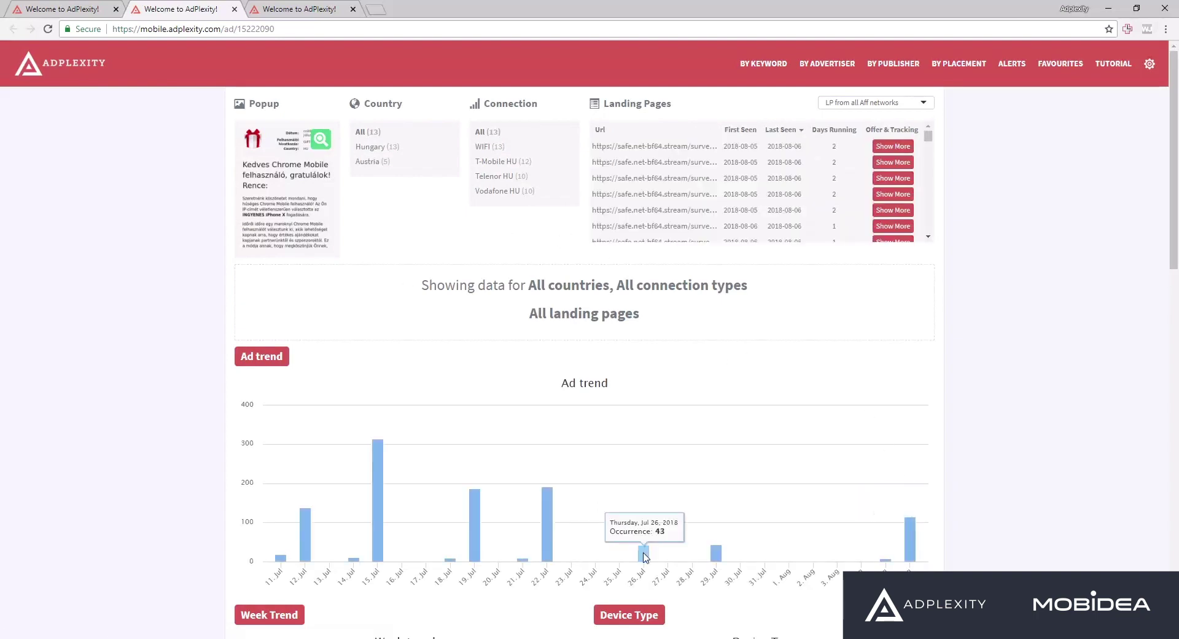
Examine the ad's trend, device type, publisher, placement and traffic source charts, and dismiss the webinar banner.
{"action": "mouse_move", "coordinate": [546, 538]}
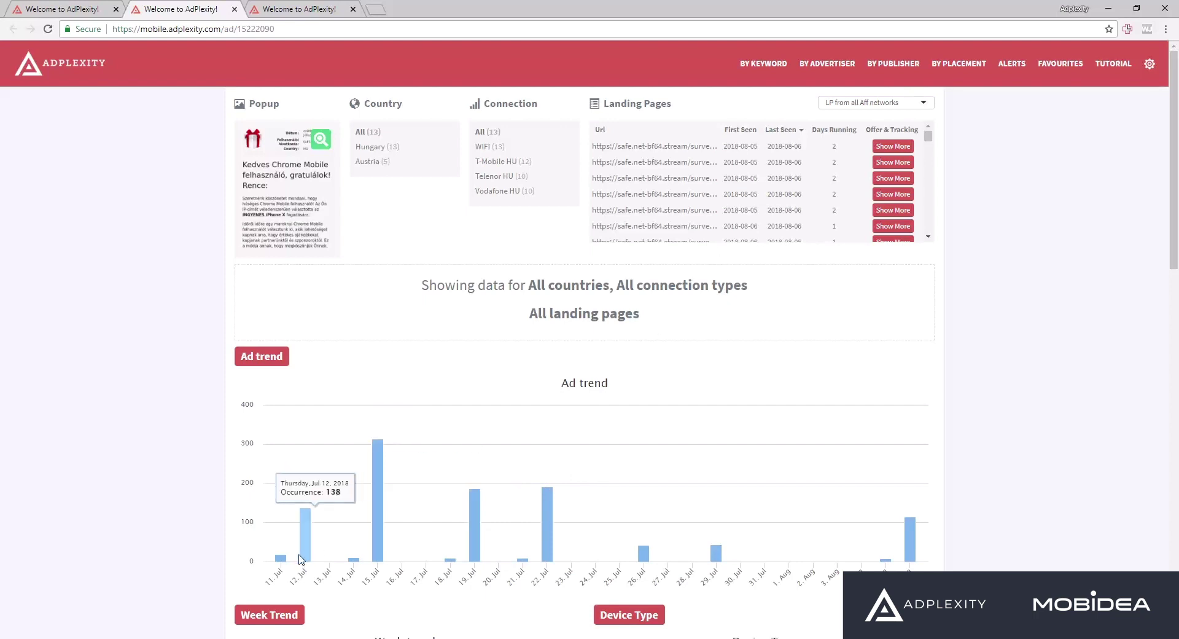
{"action": "scroll", "coordinate": [779, 477], "scroll_direction": "down", "scroll_amount": 7}
{"action": "scroll", "coordinate": [802, 387], "scroll_direction": "up", "scroll_amount": 7}
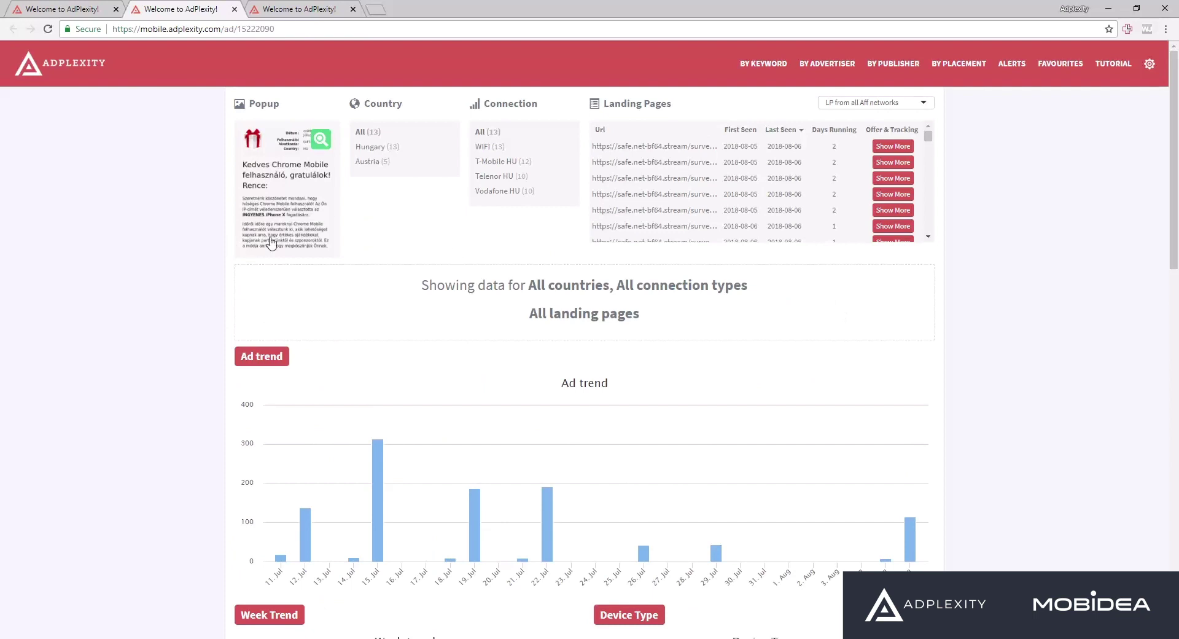
{"action": "scroll", "coordinate": [396, 237], "scroll_direction": "down", "scroll_amount": 14}
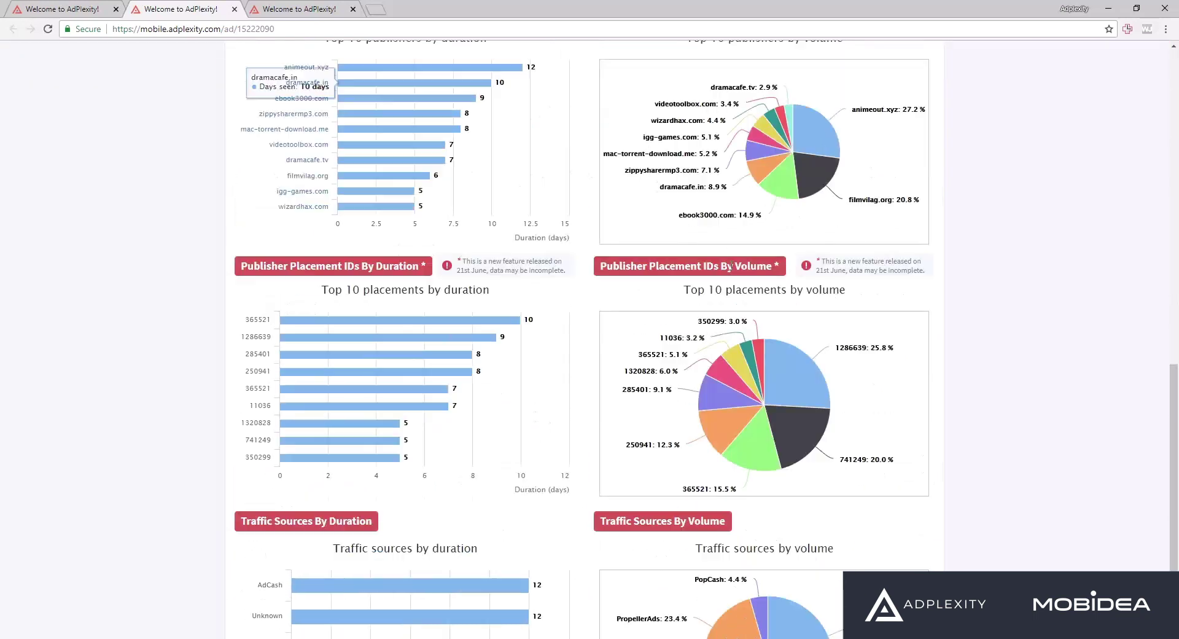
{"action": "scroll", "coordinate": [625, 320], "scroll_direction": "up", "scroll_amount": 15}
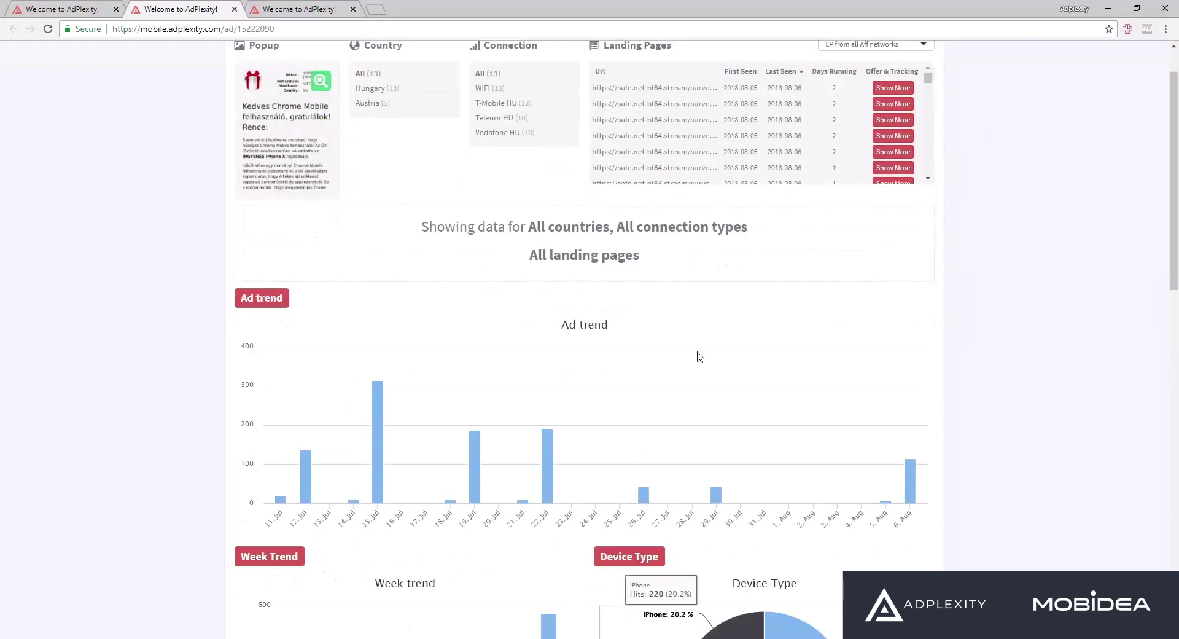
{"action": "scroll", "coordinate": [555, 307], "scroll_direction": "down", "scroll_amount": 15}
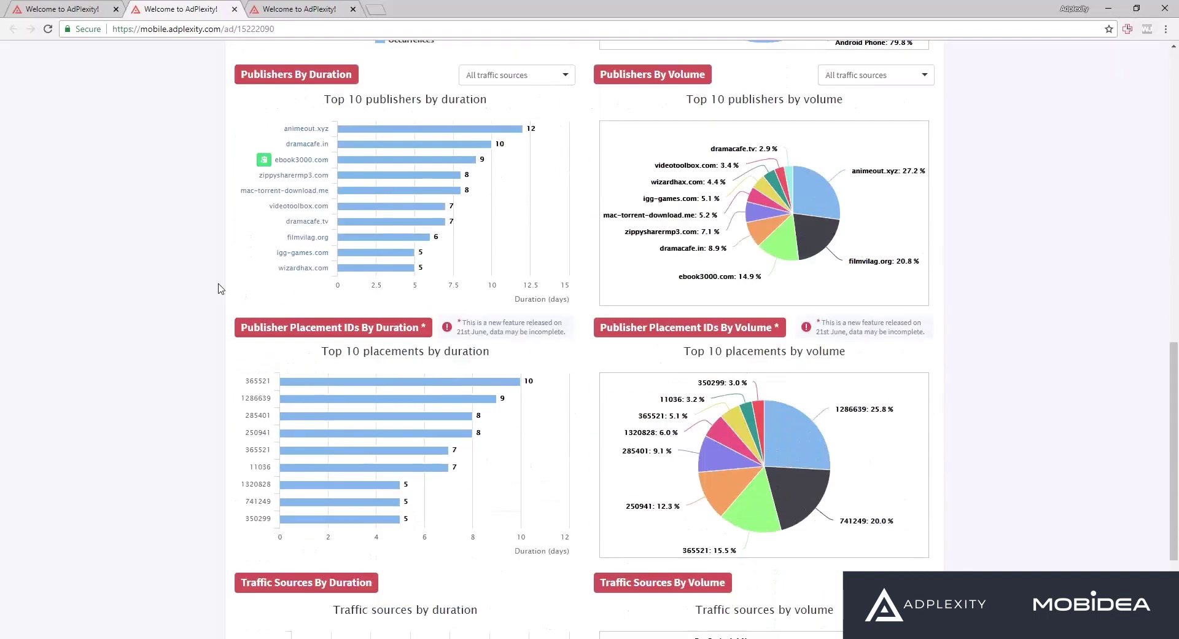
{"action": "scroll", "coordinate": [212, 282], "scroll_direction": "up", "scroll_amount": 10}
{"action": "mouse_move", "coordinate": [911, 352]}
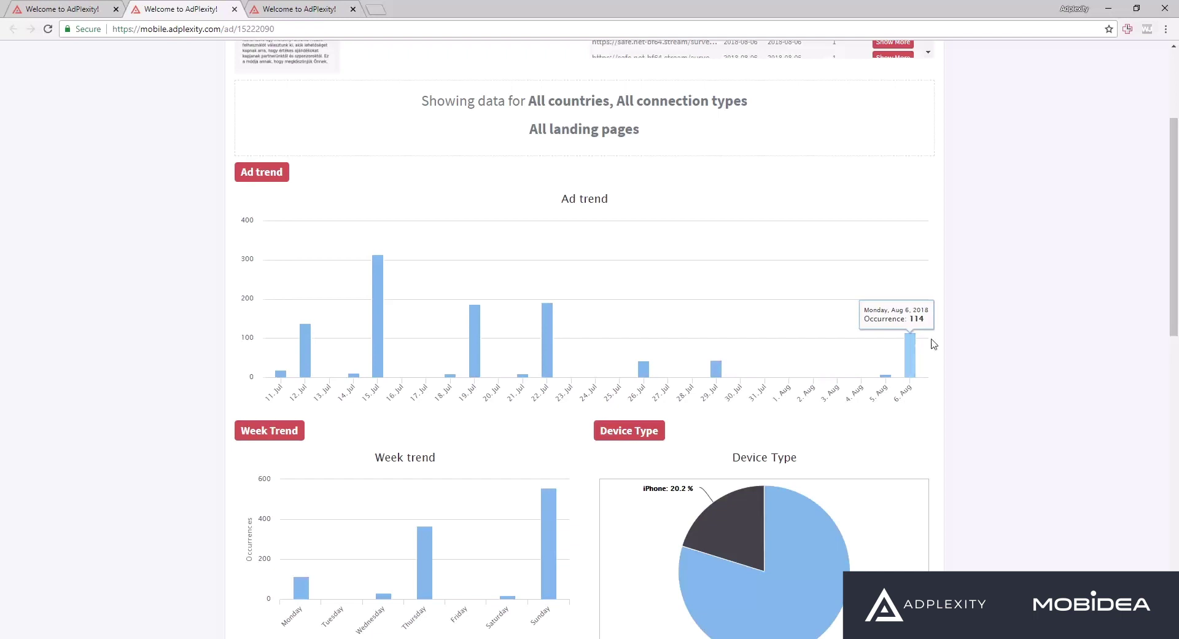
{"action": "scroll", "coordinate": [614, 442], "scroll_direction": "up", "scroll_amount": 3}
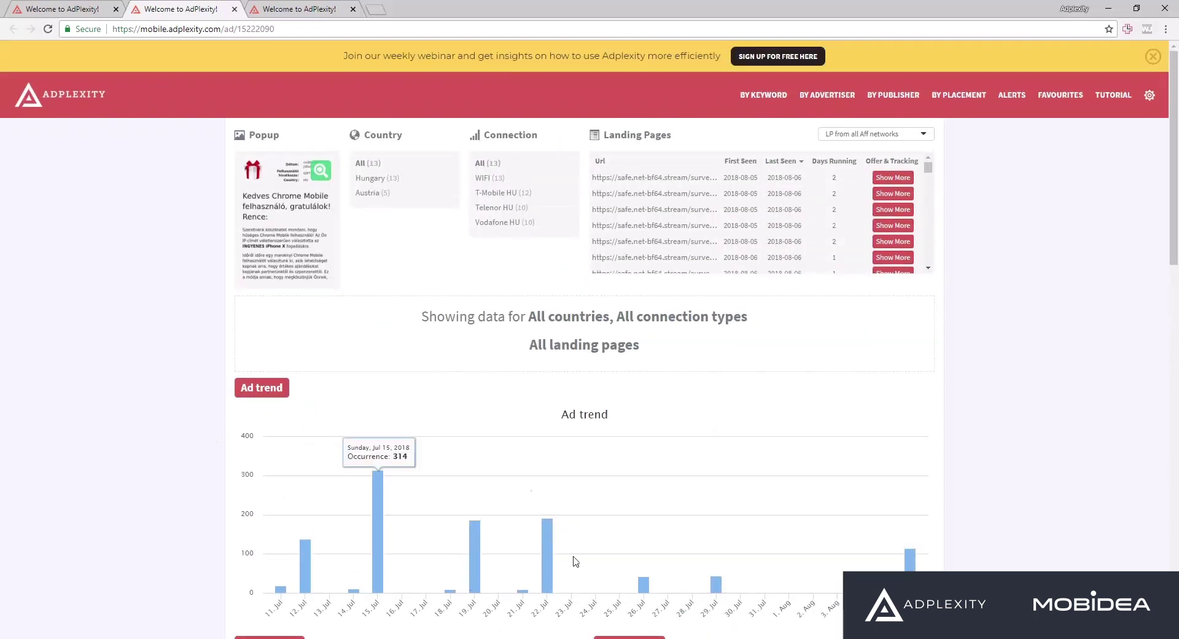
{"action": "left_click", "coordinate": [1153, 56]}
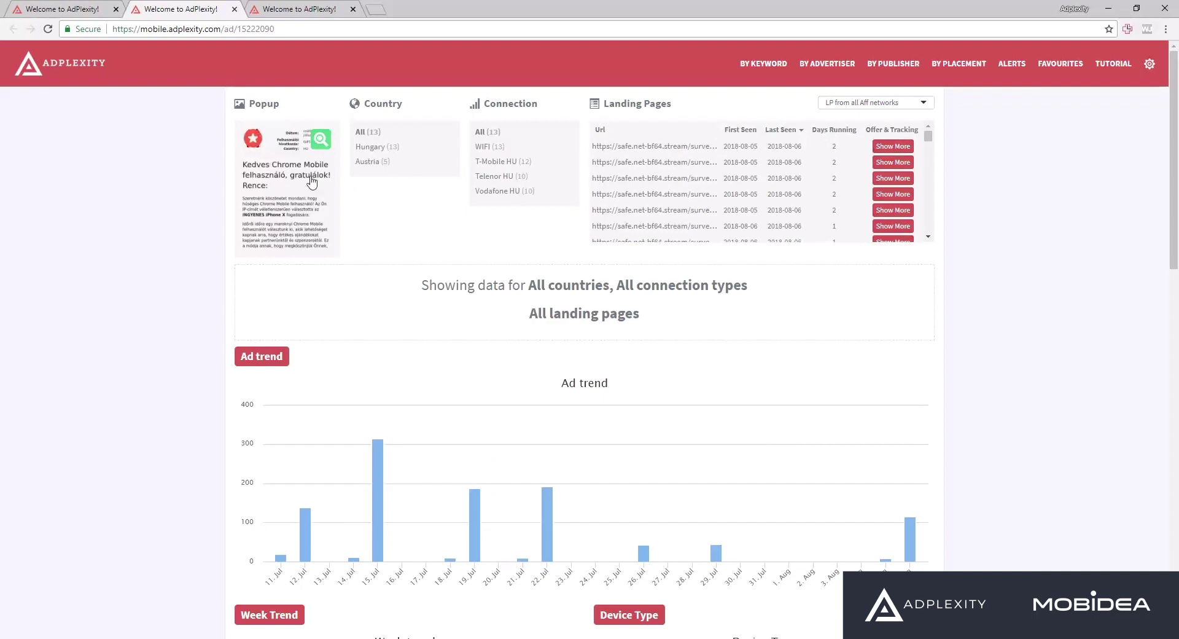
Try filtering the ad's data to Hungary and restore the view of all countries.
{"action": "double_click", "coordinate": [371, 101]}
{"action": "left_click", "coordinate": [408, 107]}
{"action": "left_click_drag", "start_coordinate": [409, 114], "coordinate": [405, 120]}
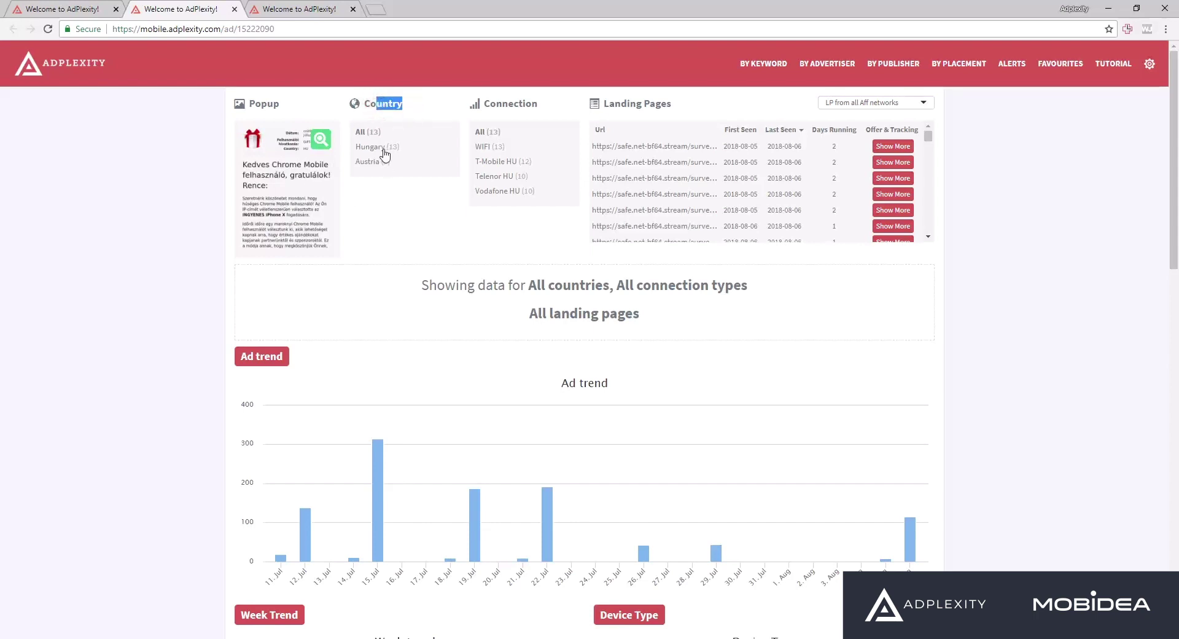
{"action": "left_click", "coordinate": [392, 147]}
{"action": "left_click", "coordinate": [903, 103]}
{"action": "left_click", "coordinate": [770, 104]}
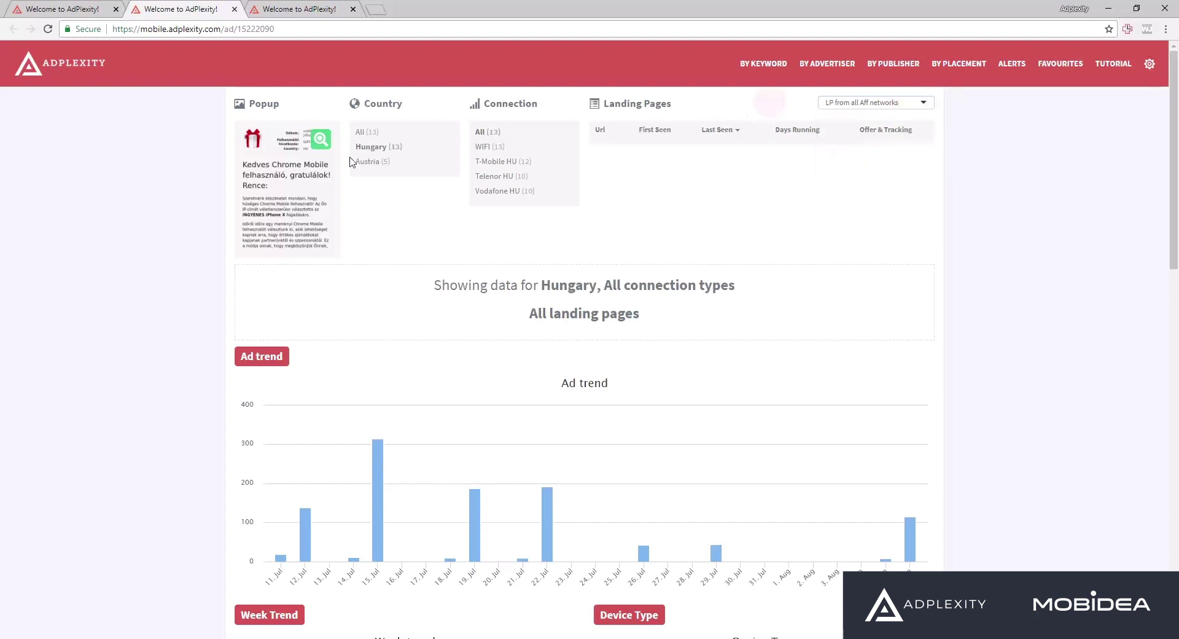
{"action": "left_click", "coordinate": [370, 145]}
{"action": "left_click", "coordinate": [362, 132]}
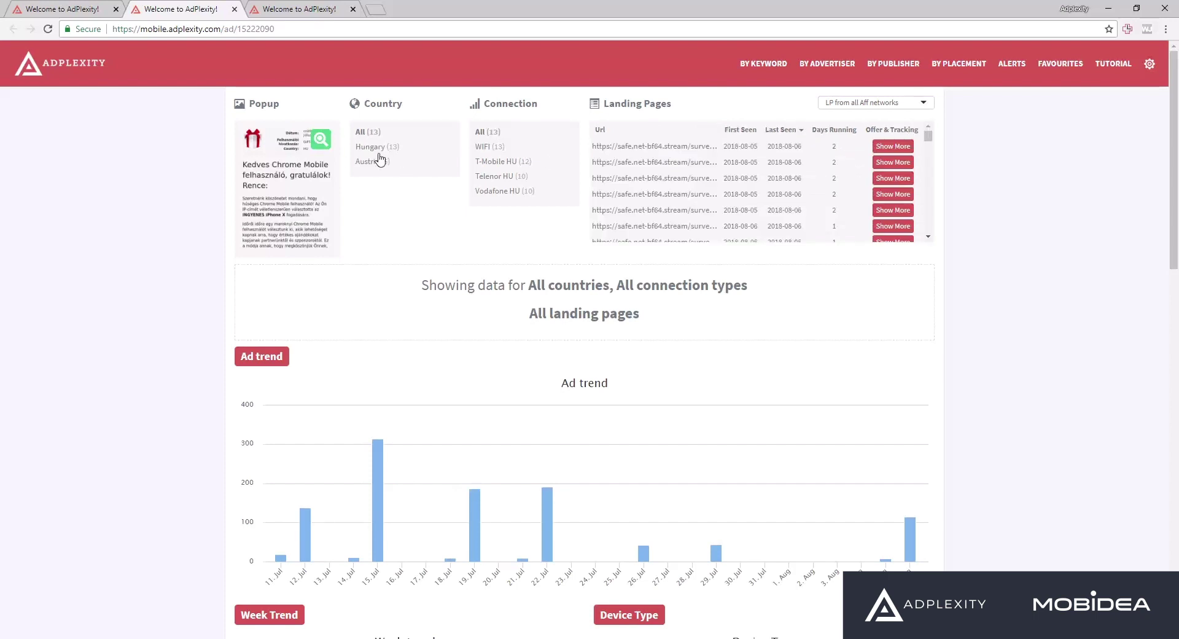
Sort the ad's landing pages by days running, longest first.
{"action": "left_click_drag", "start_coordinate": [499, 101], "coordinate": [587, 134]}
{"action": "left_click_drag", "start_coordinate": [624, 105], "coordinate": [671, 103]}
{"action": "scroll", "coordinate": [750, 180], "scroll_direction": "down", "scroll_amount": 5}
{"action": "scroll", "coordinate": [857, 214], "scroll_direction": "up", "scroll_amount": 5}
{"action": "left_click", "coordinate": [848, 132]}
{"action": "left_click", "coordinate": [842, 131]}
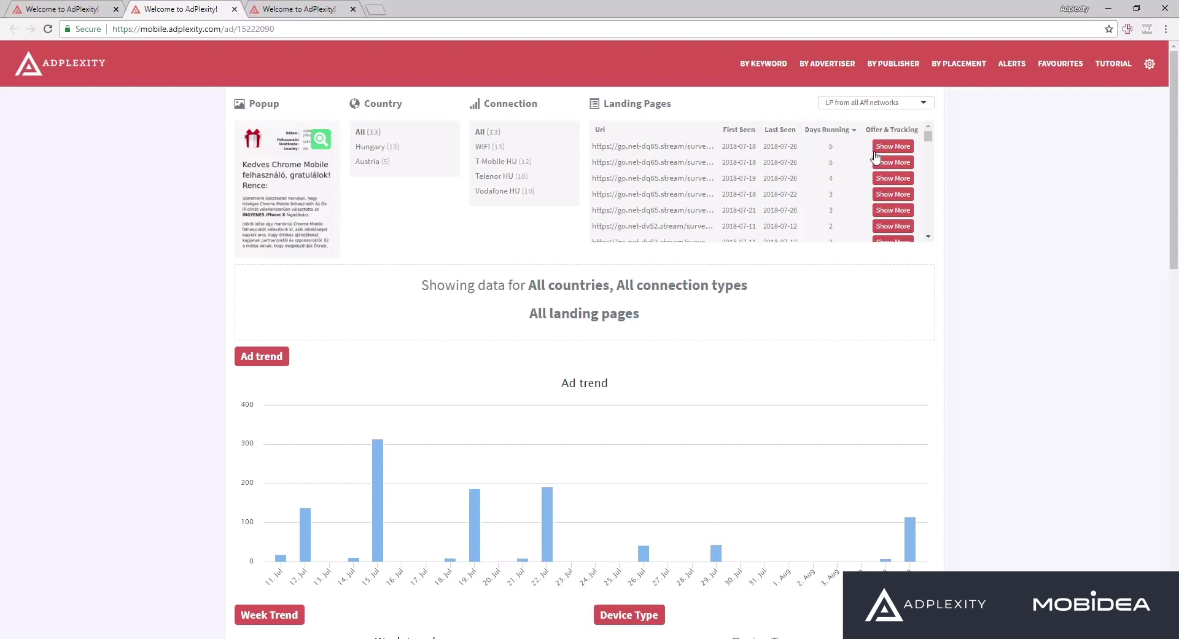
Review the tracking software, affiliate networks and redirect chain of the longest-running landing page, and close its details.
{"action": "left_click", "coordinate": [895, 148]}
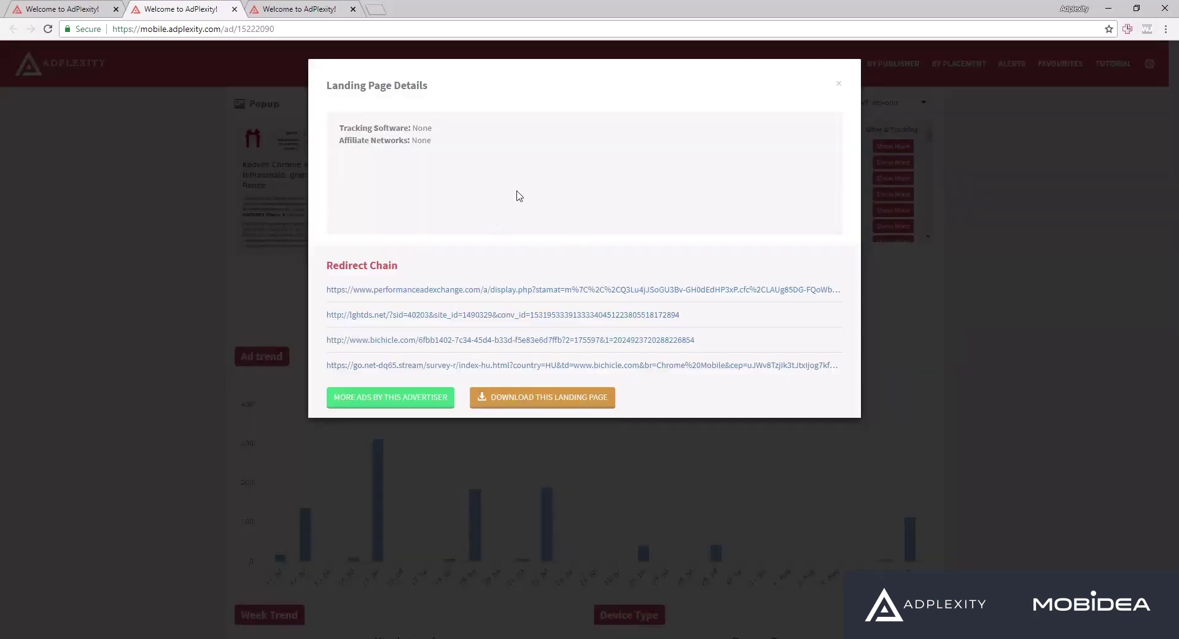
{"action": "mouse_move", "coordinate": [459, 340]}
{"action": "left_click", "coordinate": [839, 83]}
Filter the ad's landing pages to the Mobidea affiliate network.
{"action": "left_click", "coordinate": [887, 103]}
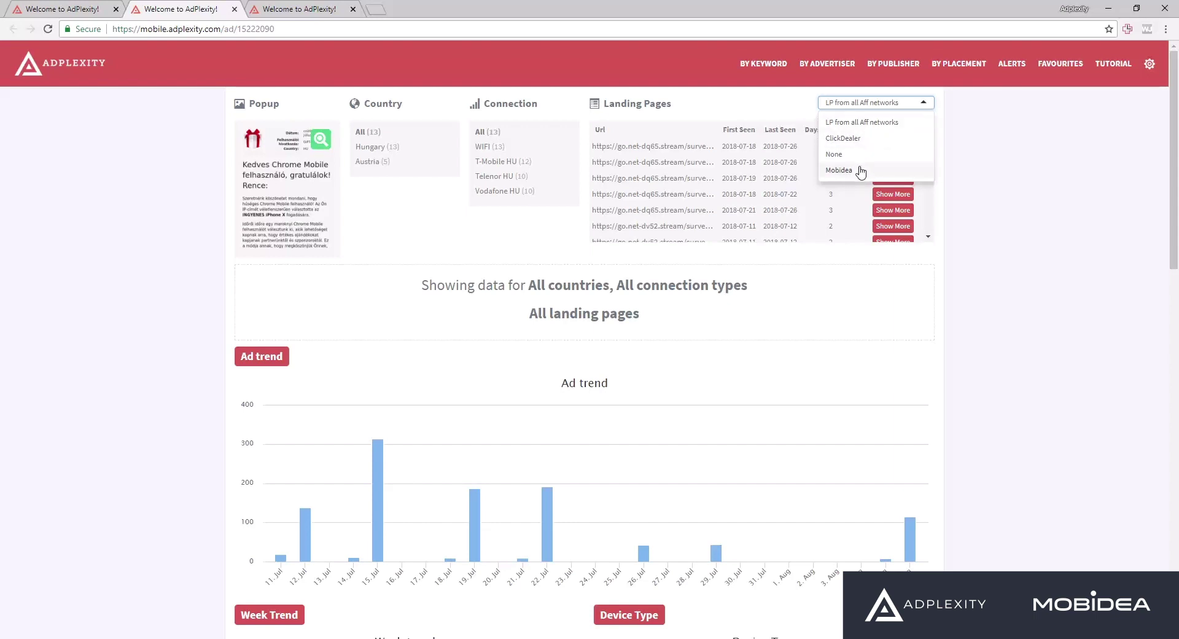
{"action": "left_click", "coordinate": [839, 170]}
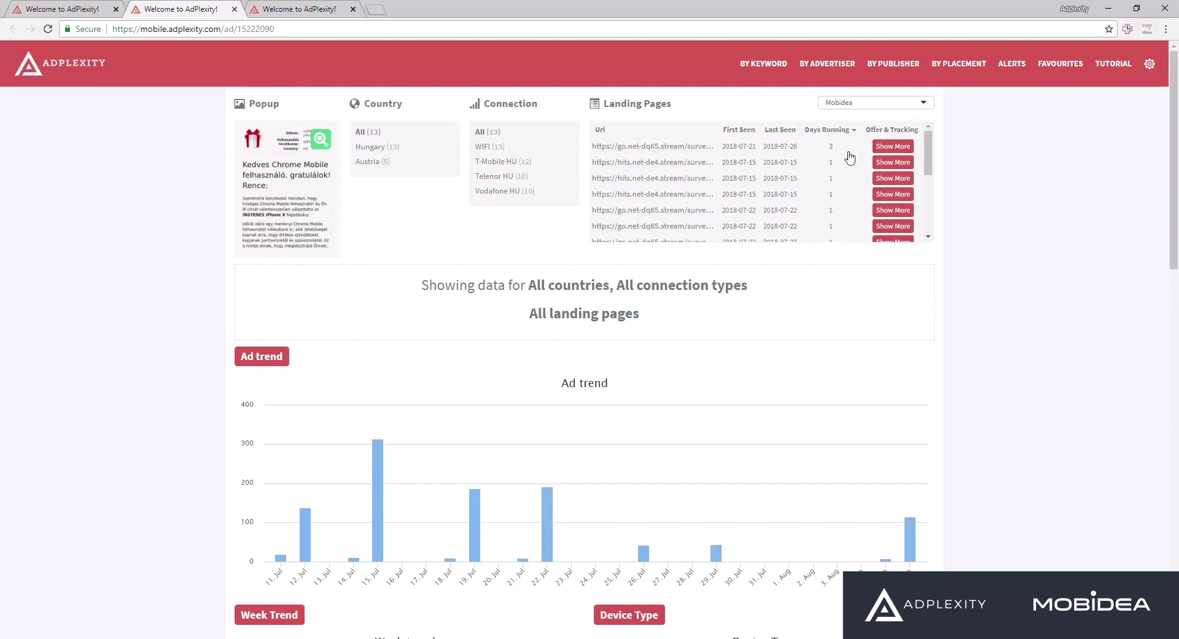
Open the details of the longest-running Mobidea landing page and follow the last URL in its redirect chain.
{"action": "left_click", "coordinate": [885, 151]}
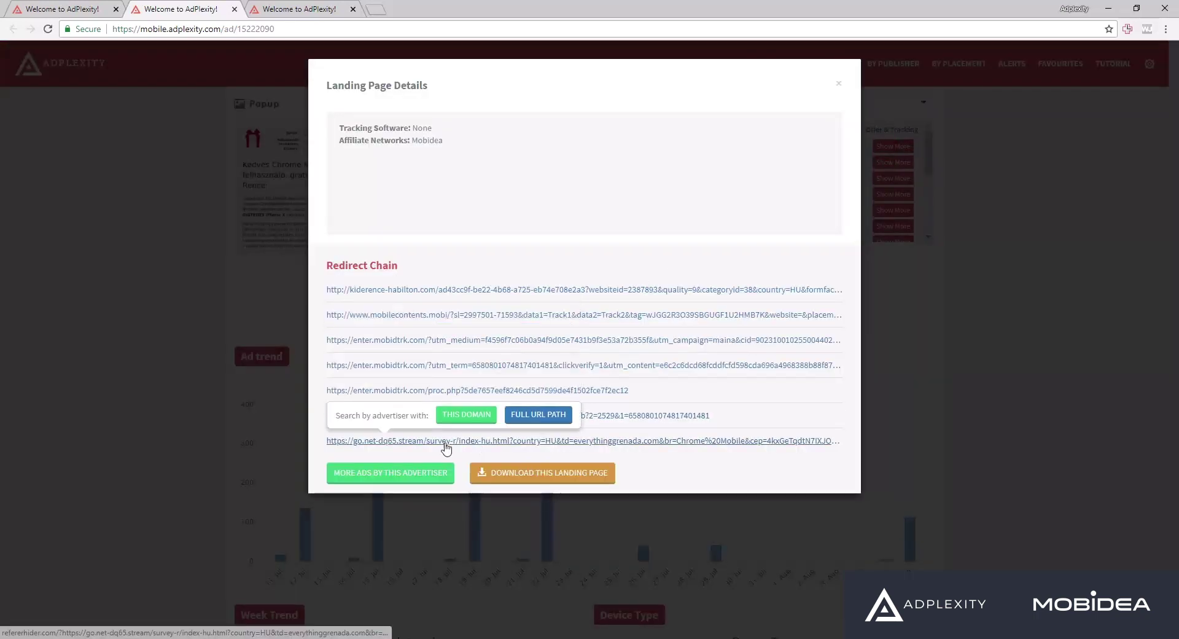
{"action": "left_click", "coordinate": [451, 447]}
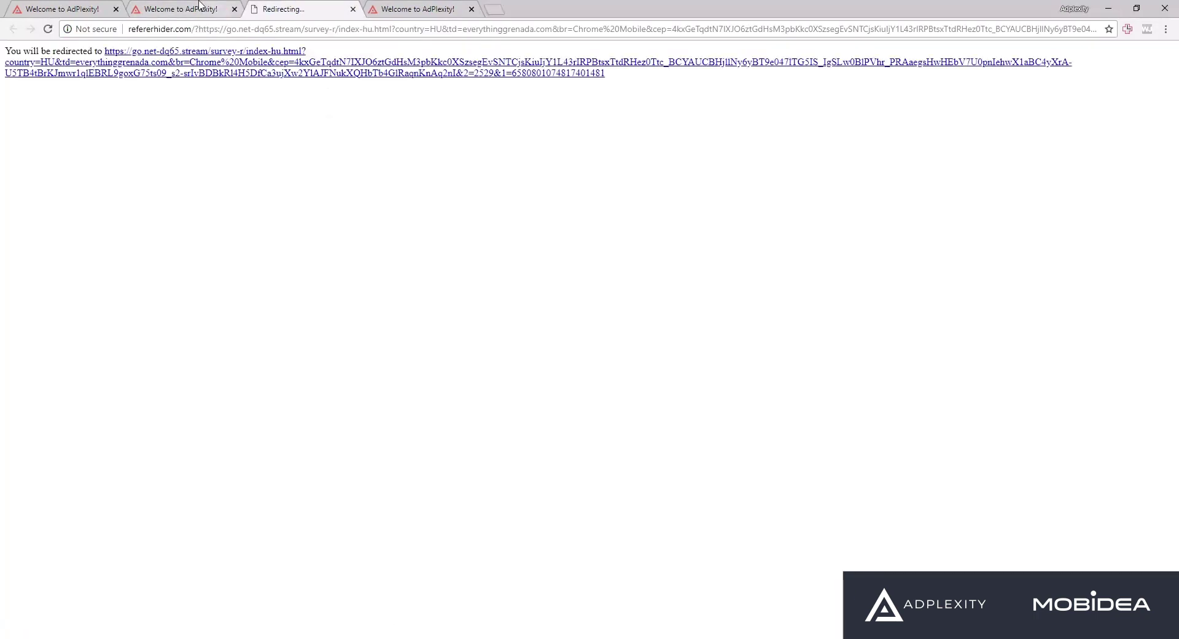
{"action": "left_click", "coordinate": [210, 8]}
{"action": "left_click", "coordinate": [301, 8]}
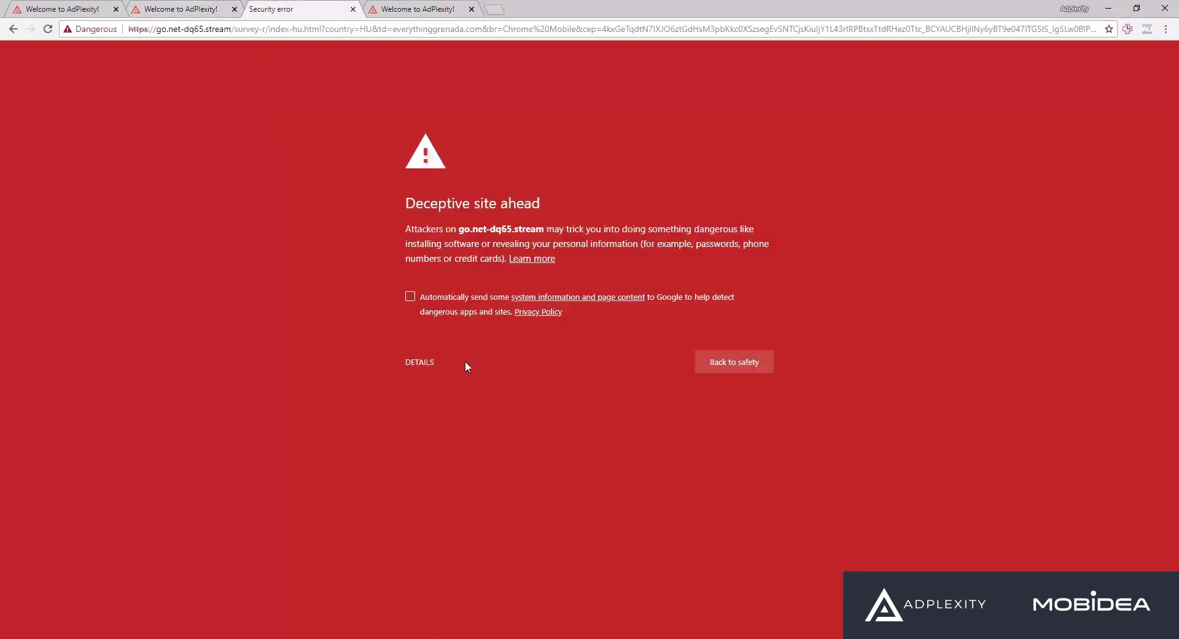
Show the details of the deceptive site warning and continue to the unsafe landing page.
{"action": "left_click", "coordinate": [422, 362]}
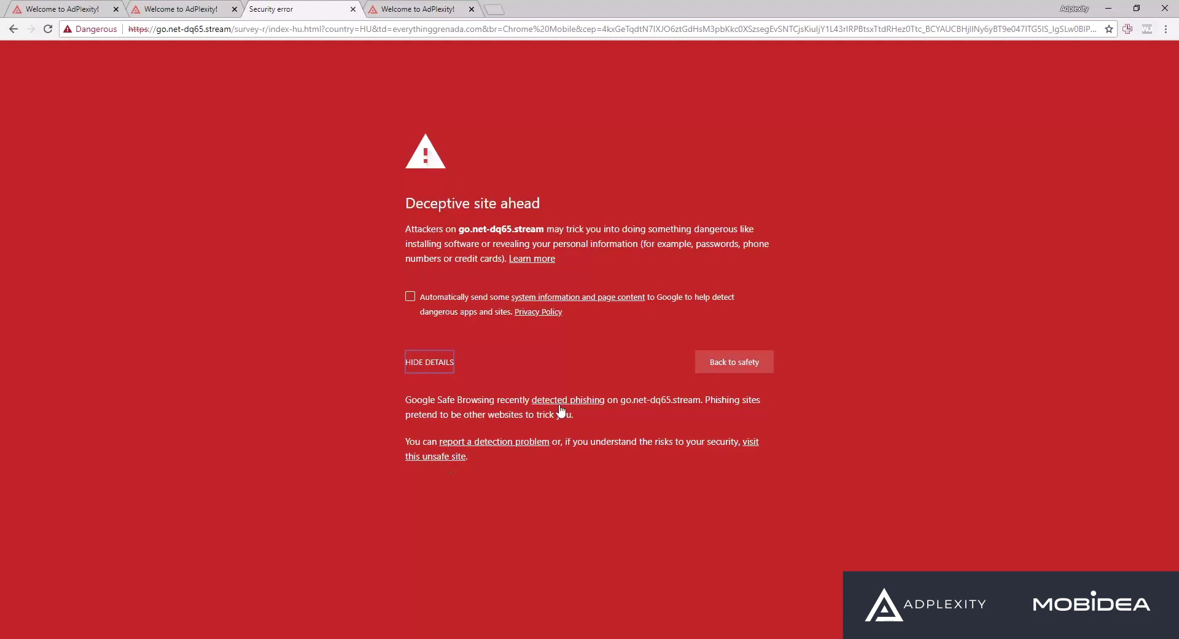
{"action": "left_click", "coordinate": [746, 444]}
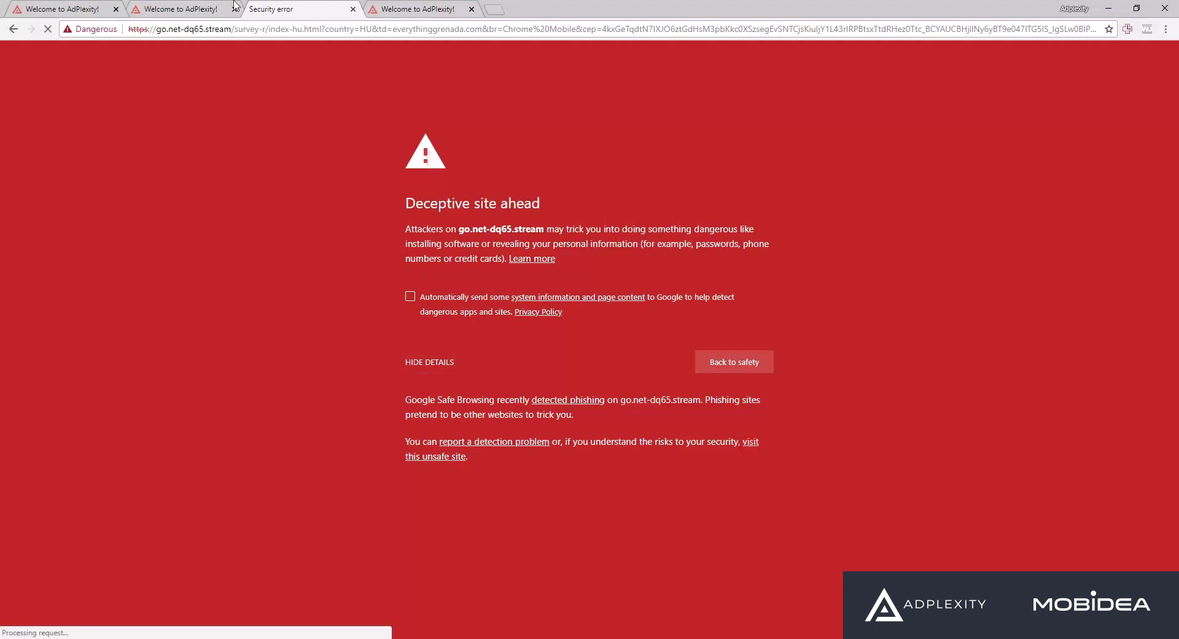
{"action": "left_click", "coordinate": [707, 208]}
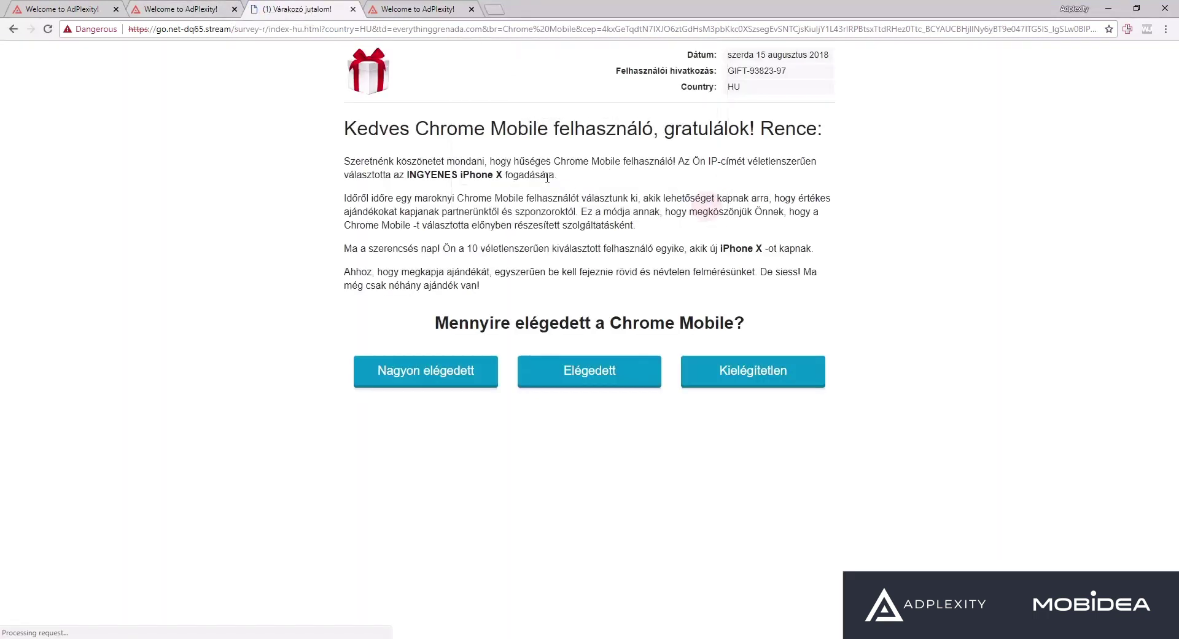
Compare the opened landing page with its tracking and redirect chain information, and close the landing page details.
{"action": "left_click", "coordinate": [182, 6]}
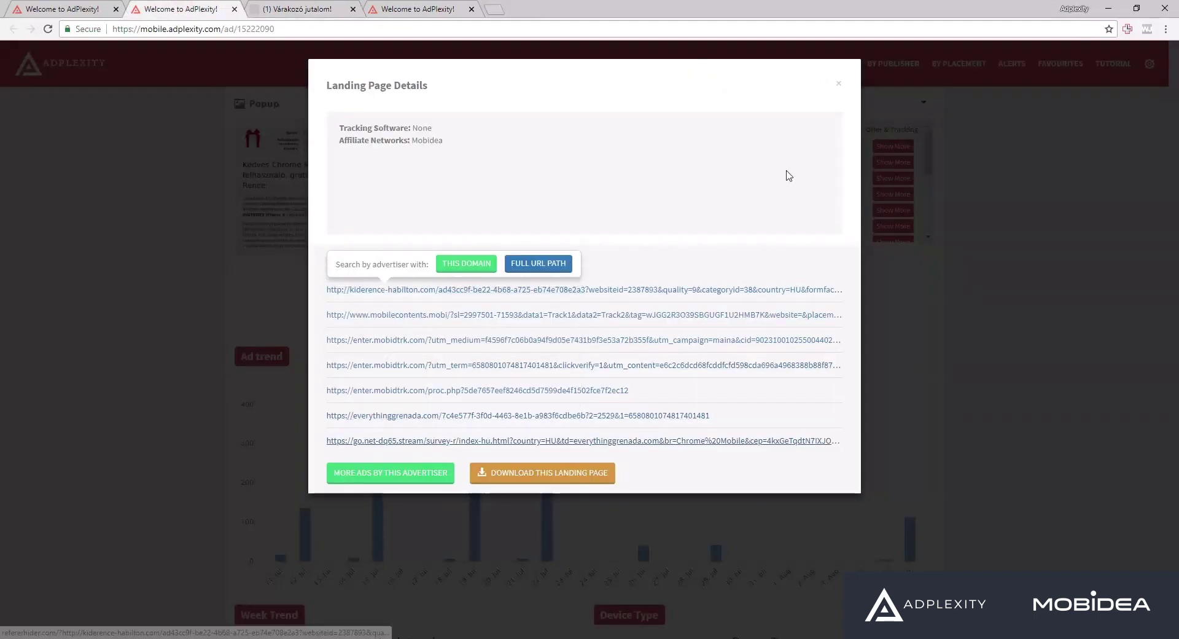
{"action": "left_click", "coordinate": [270, 8]}
{"action": "left_click_drag", "start_coordinate": [420, 161], "coordinate": [730, 161]}
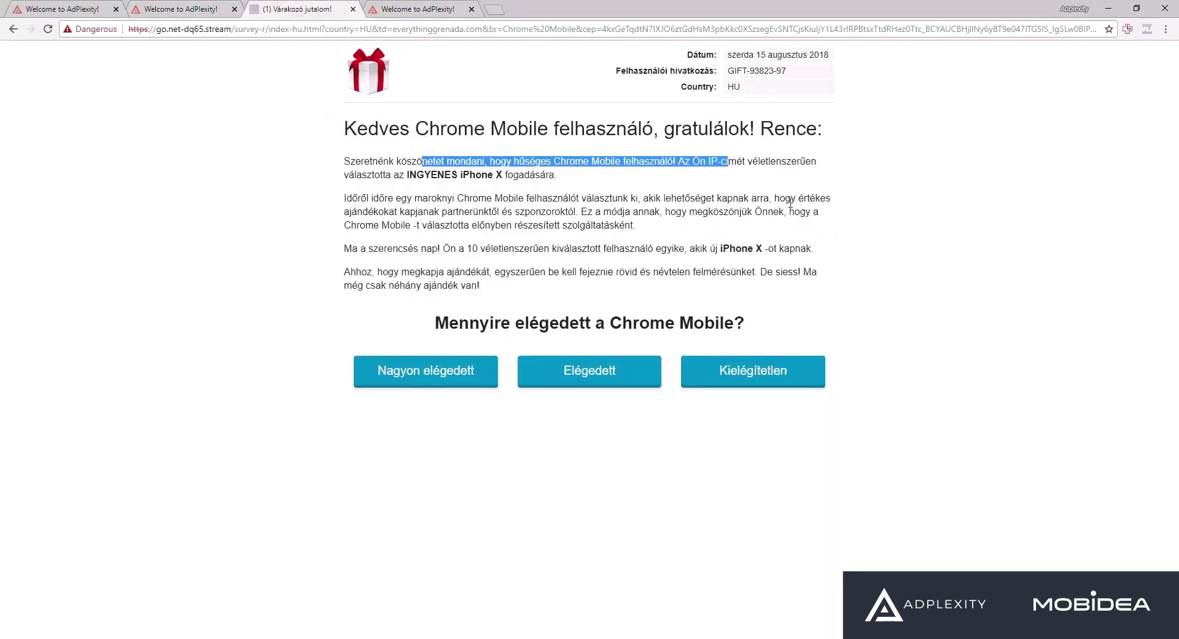
{"action": "left_click_drag", "start_coordinate": [775, 198], "coordinate": [793, 211]}
{"action": "key", "text": "ctrl+shift+Tab"}
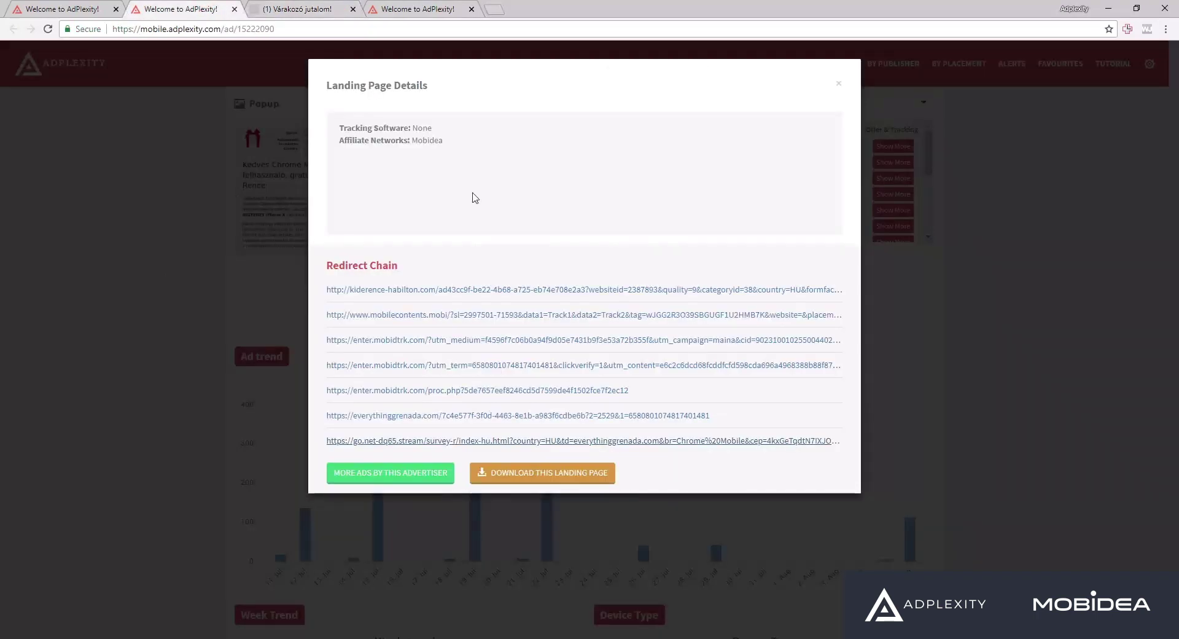
{"action": "left_click", "coordinate": [838, 84]}
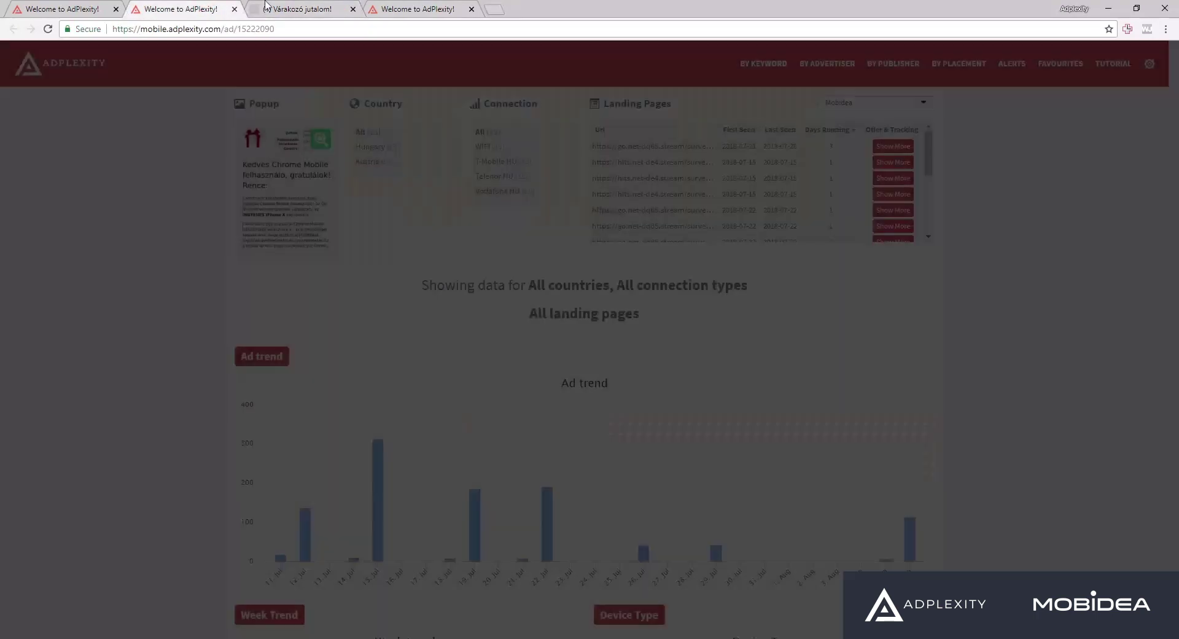
Look over the landing page's body text and open the details of the second landing page in the ad's list.
{"action": "left_click", "coordinate": [286, 8]}
{"action": "left_click_drag", "start_coordinate": [602, 271], "coordinate": [414, 198]}
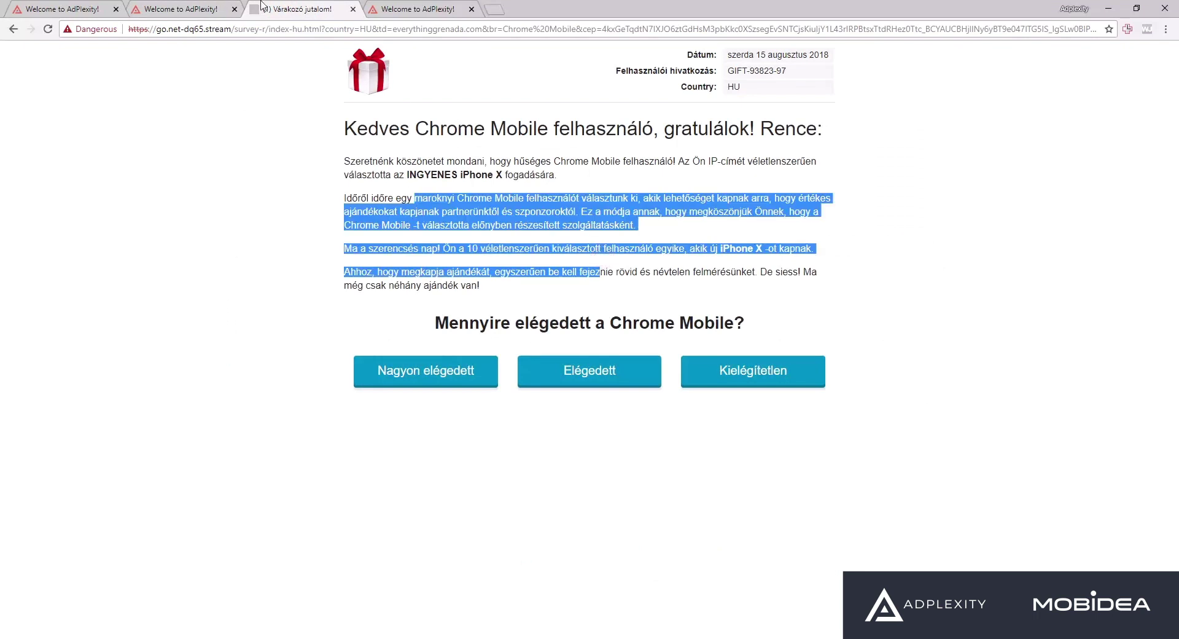
{"action": "left_click", "coordinate": [173, 6]}
{"action": "left_click", "coordinate": [893, 163]}
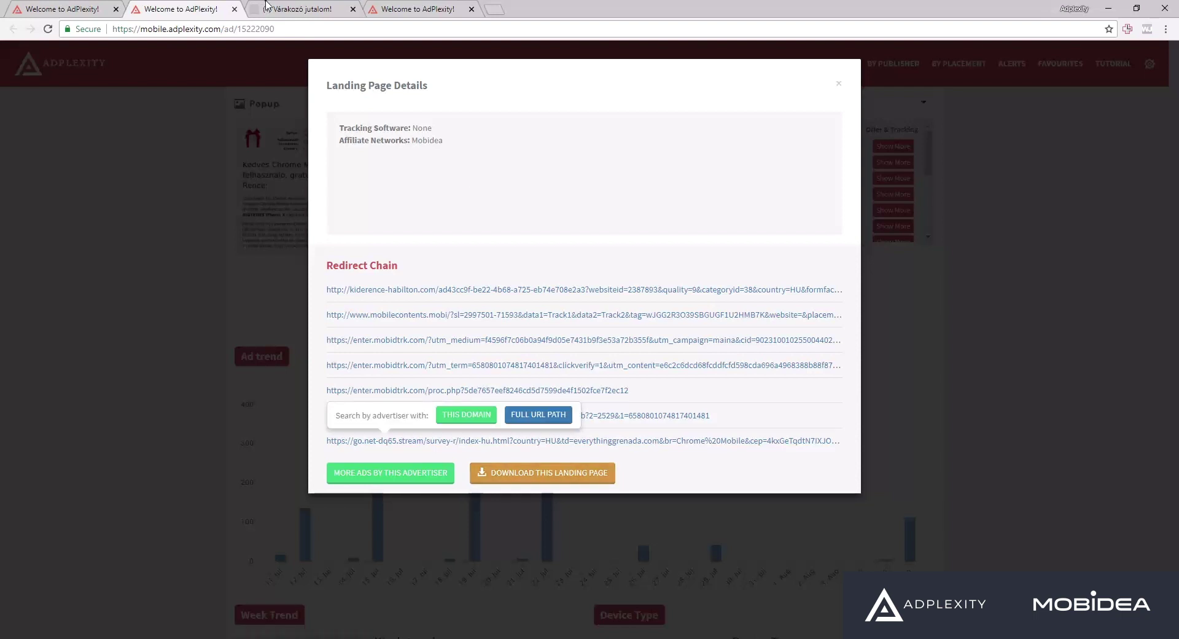
Examine the gift image, headline and body text of the Hungarian iPhone X survey landing page.
{"action": "left_click", "coordinate": [266, 7]}
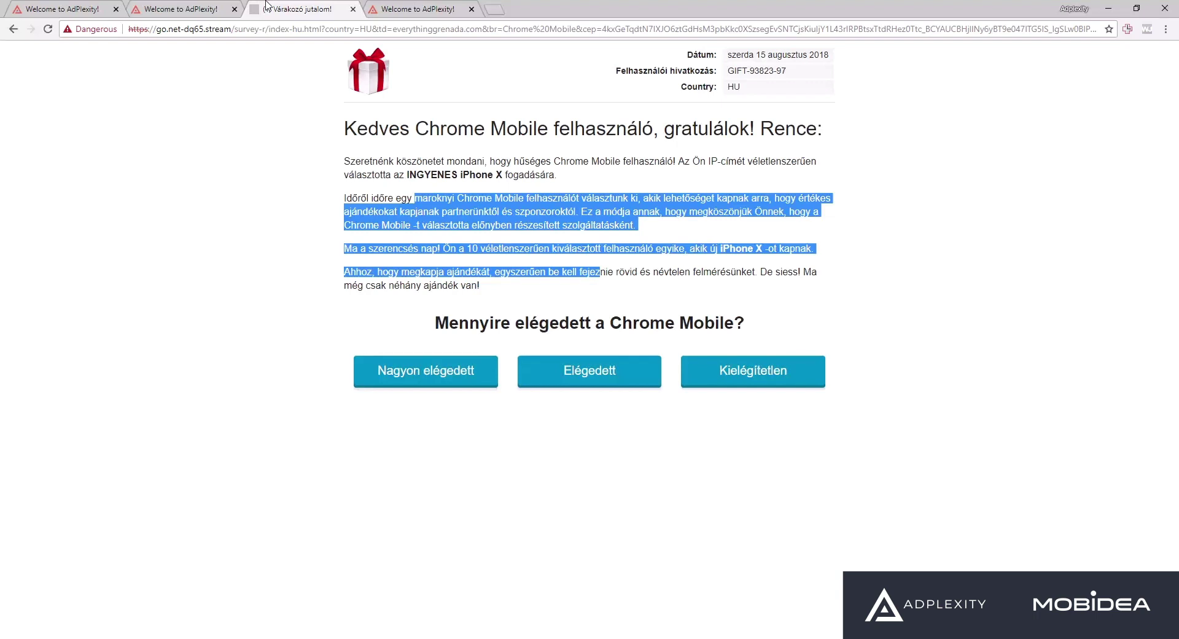
{"action": "left_click_drag", "start_coordinate": [369, 79], "coordinate": [393, 86]}
{"action": "left_click_drag", "start_coordinate": [339, 130], "coordinate": [516, 130]}
{"action": "left_click", "coordinate": [567, 212]}
{"action": "left_click_drag", "start_coordinate": [483, 286], "coordinate": [405, 159]}
{"action": "left_click", "coordinate": [346, 123]}
{"action": "left_click", "coordinate": [363, 129]}
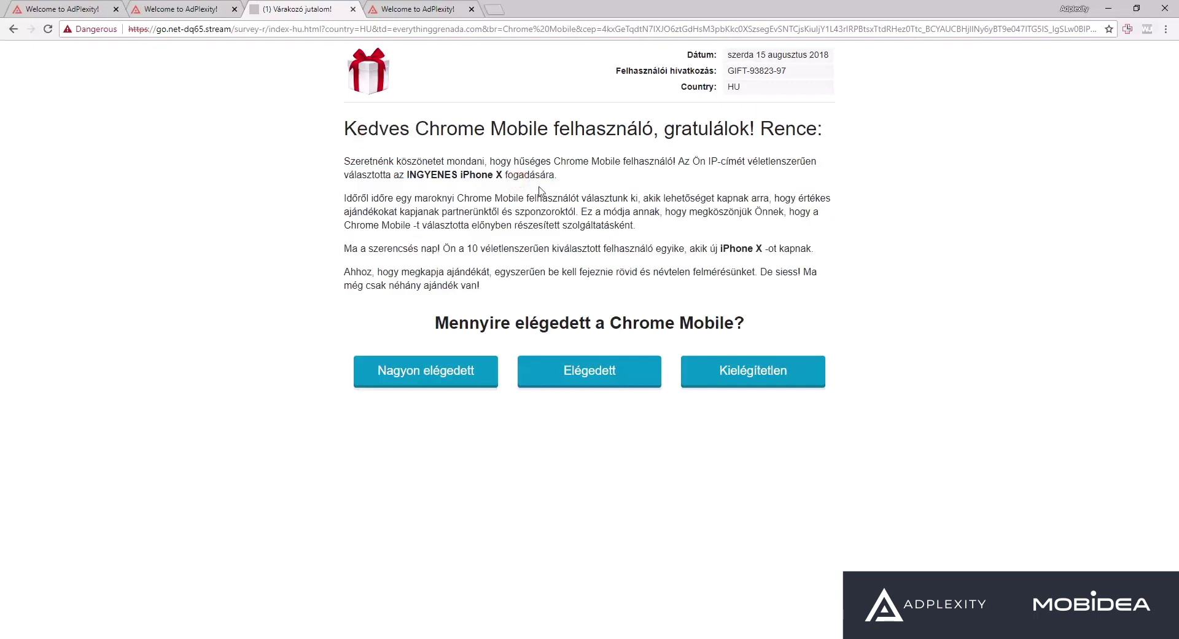
{"action": "left_click_drag", "start_coordinate": [656, 270], "coordinate": [494, 198]}
{"action": "left_click", "coordinate": [582, 289]}
{"action": "left_click_drag", "start_coordinate": [890, 266], "coordinate": [692, 127]}
{"action": "left_click", "coordinate": [599, 209]}
Examine the landing page's survey question about Chrome Mobile and the paragraph above it.
{"action": "left_click_drag", "start_coordinate": [750, 320], "coordinate": [434, 321]}
{"action": "left_click", "coordinate": [631, 320]}
{"action": "left_click_drag", "start_coordinate": [643, 324], "coordinate": [709, 321]}
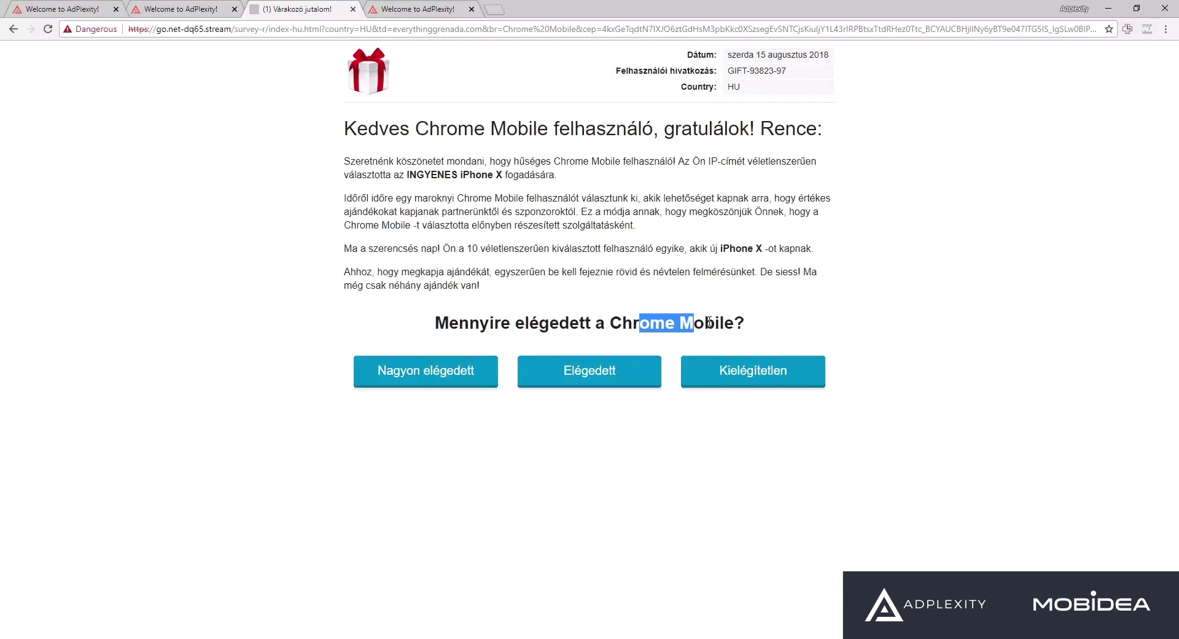
{"action": "left_click", "coordinate": [208, 8]}
{"action": "left_click", "coordinate": [301, 6]}
{"action": "left_click_drag", "start_coordinate": [518, 298], "coordinate": [494, 275]}
{"action": "left_click", "coordinate": [496, 281]}
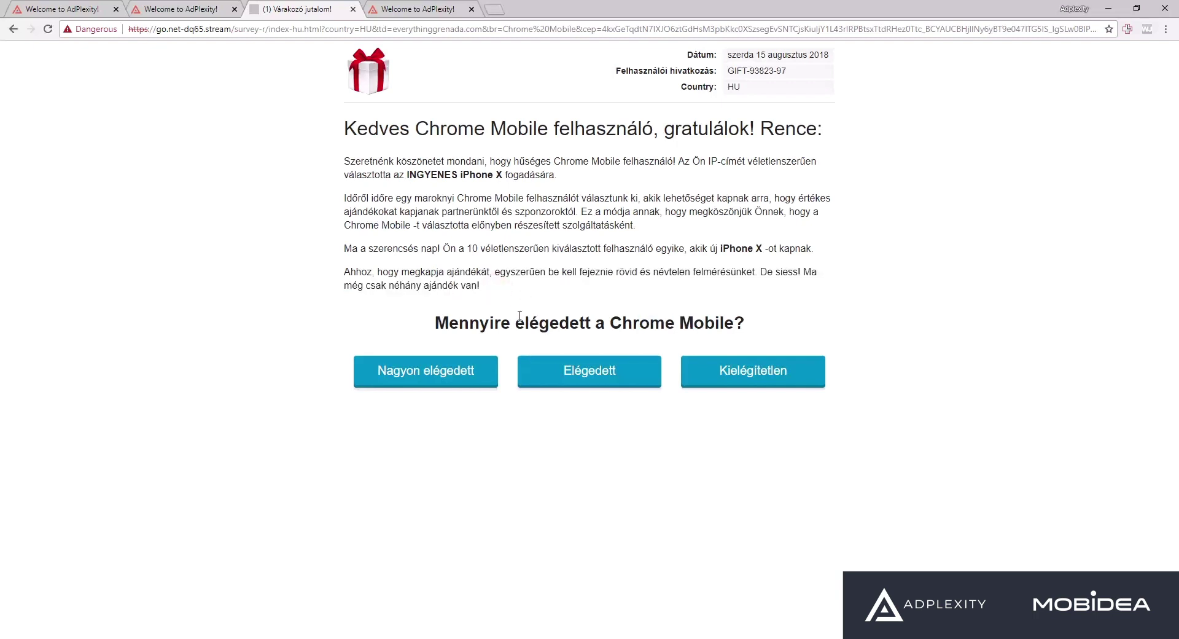
{"action": "left_click_drag", "start_coordinate": [513, 322], "coordinate": [540, 322]}
{"action": "left_click", "coordinate": [538, 322]}
Return to the ad's page and close the landing page details.
{"action": "left_click", "coordinate": [195, 8]}
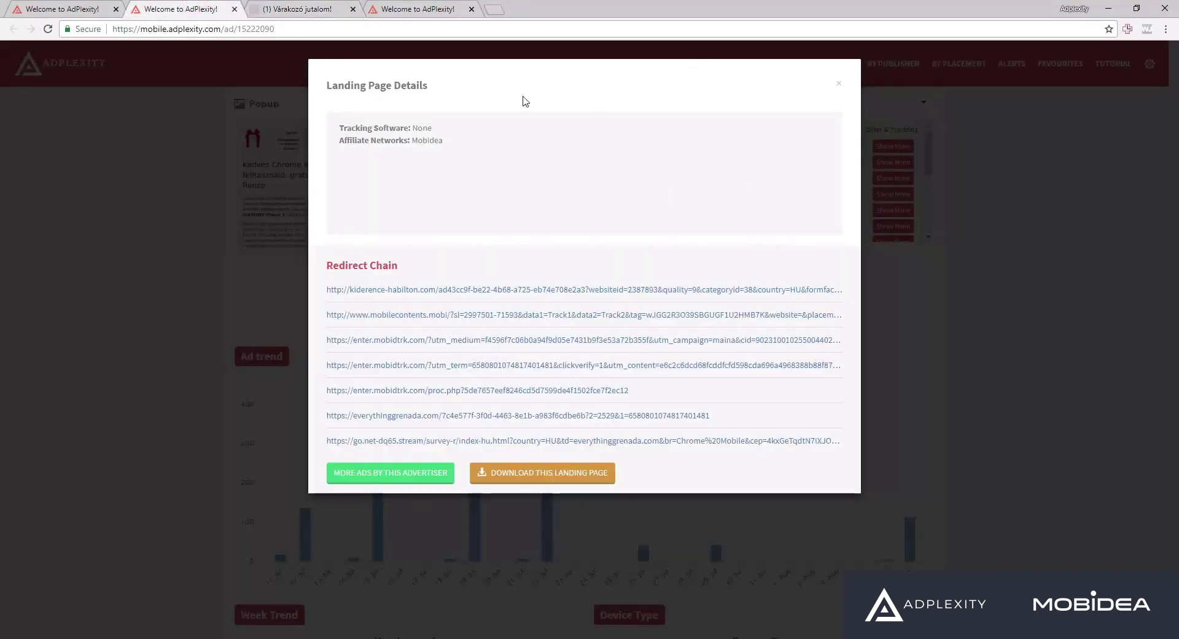
{"action": "left_click", "coordinate": [324, 8]}
{"action": "left_click", "coordinate": [205, 8]}
{"action": "left_click", "coordinate": [839, 84]}
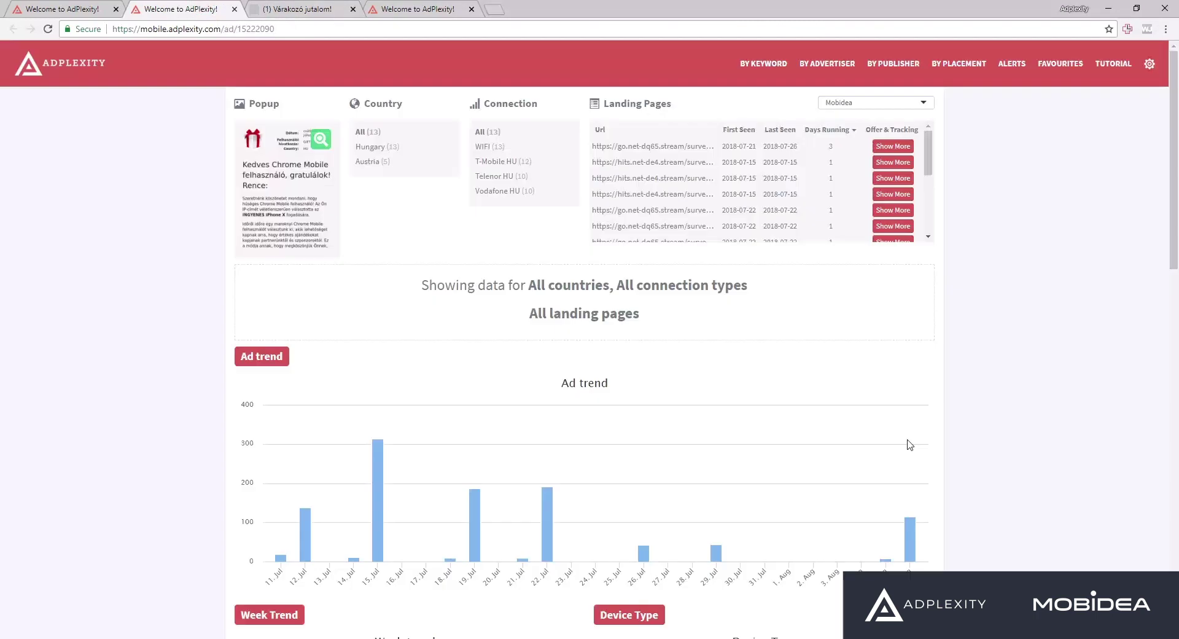
Revisit the landing page briefly and inspect the ad's daily occurrences in the Ad trend chart.
{"action": "scroll", "coordinate": [768, 287], "scroll_direction": "down", "scroll_amount": 1}
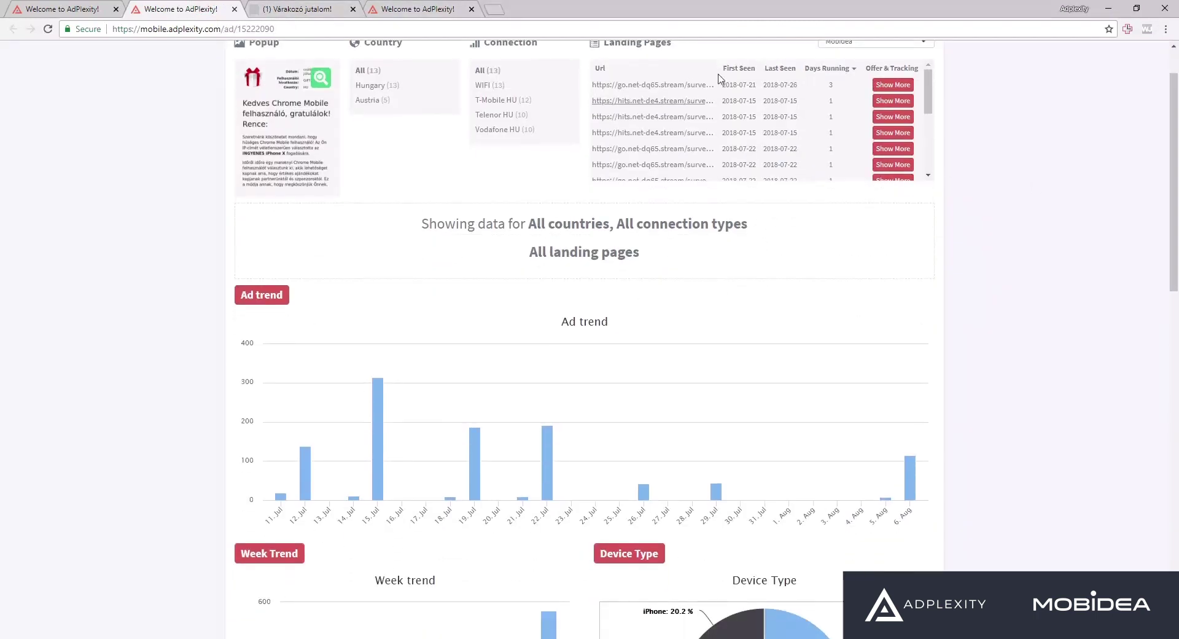
{"action": "left_click", "coordinate": [320, 8]}
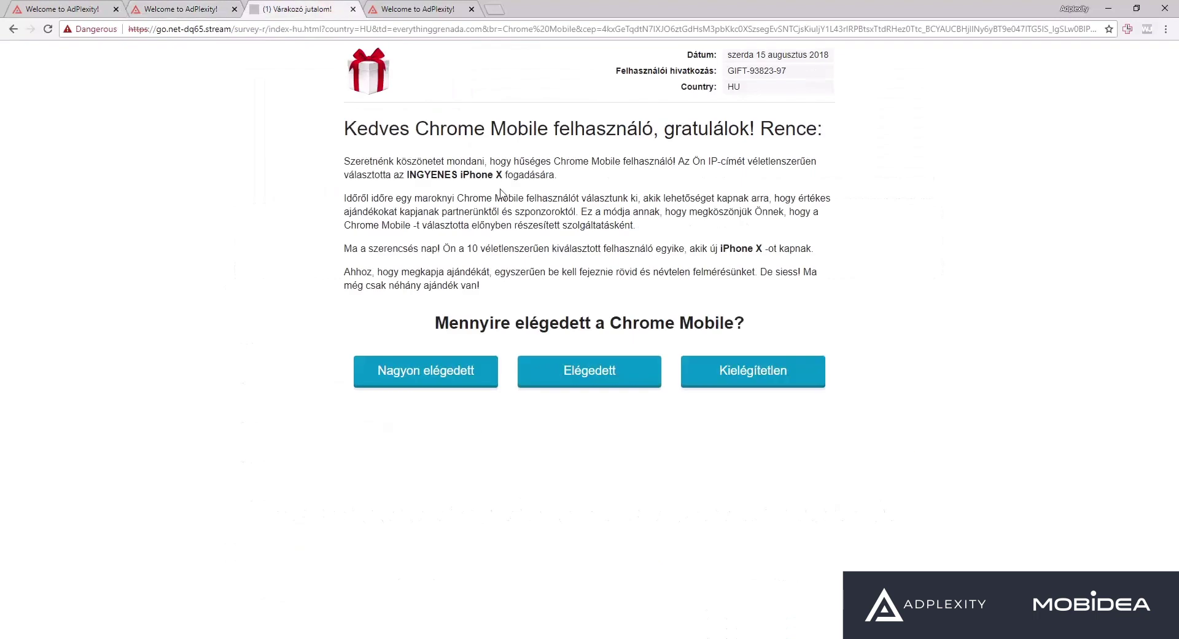
{"action": "left_click", "coordinate": [175, 9]}
{"action": "scroll", "coordinate": [627, 243], "scroll_direction": "down", "scroll_amount": 3}
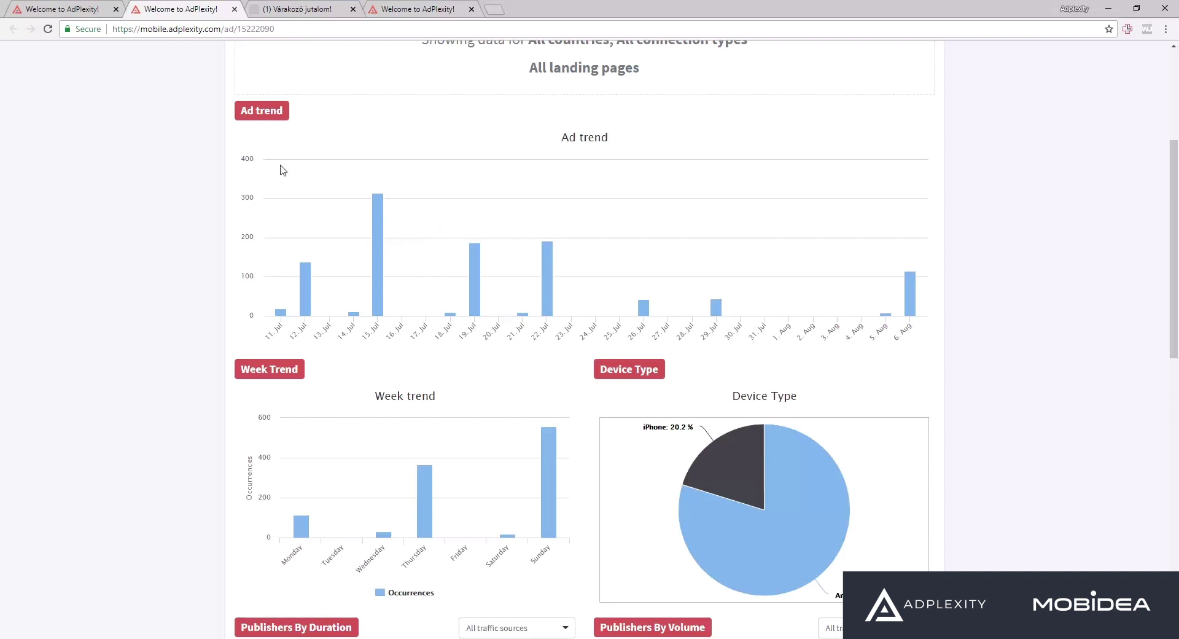
{"action": "mouse_move", "coordinate": [900, 307]}
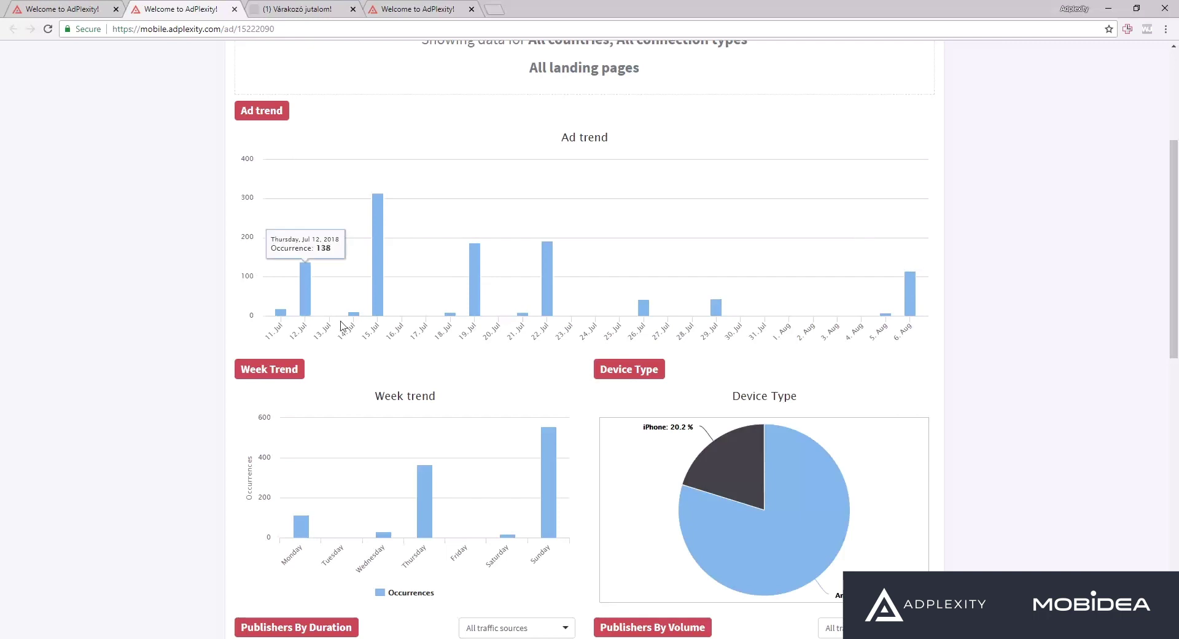
Switch to Snipping Tool and capture a new snip of the whole Ad trend chart.
{"action": "scroll", "coordinate": [778, 339], "scroll_direction": "up", "scroll_amount": 1}
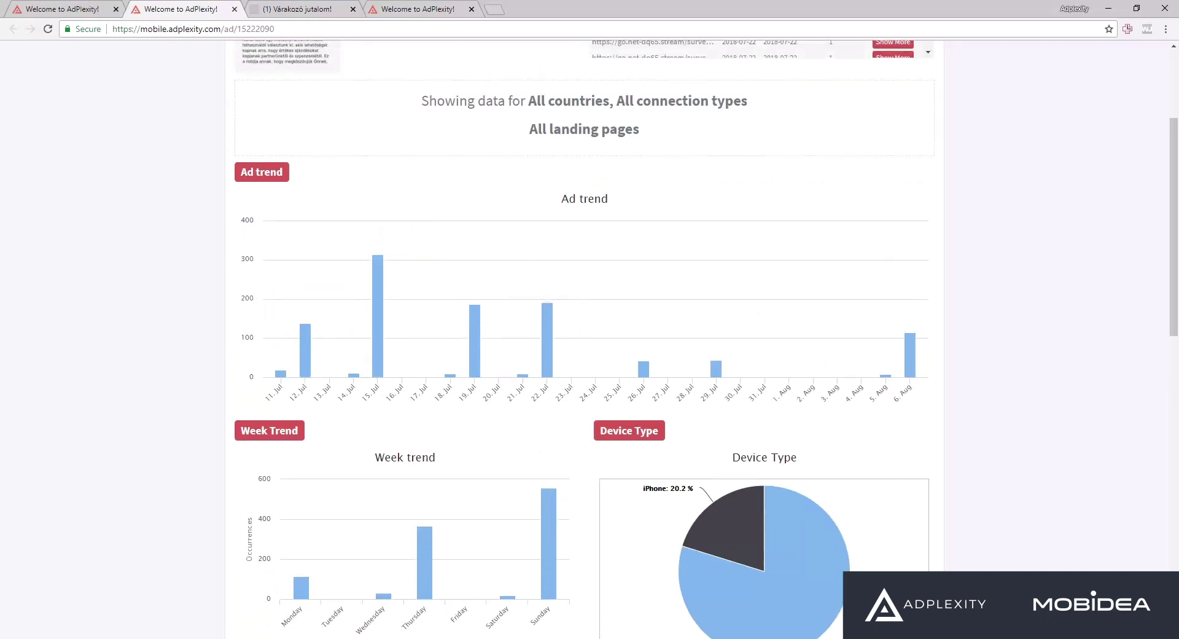
{"action": "key", "text": "alt+Tab"}
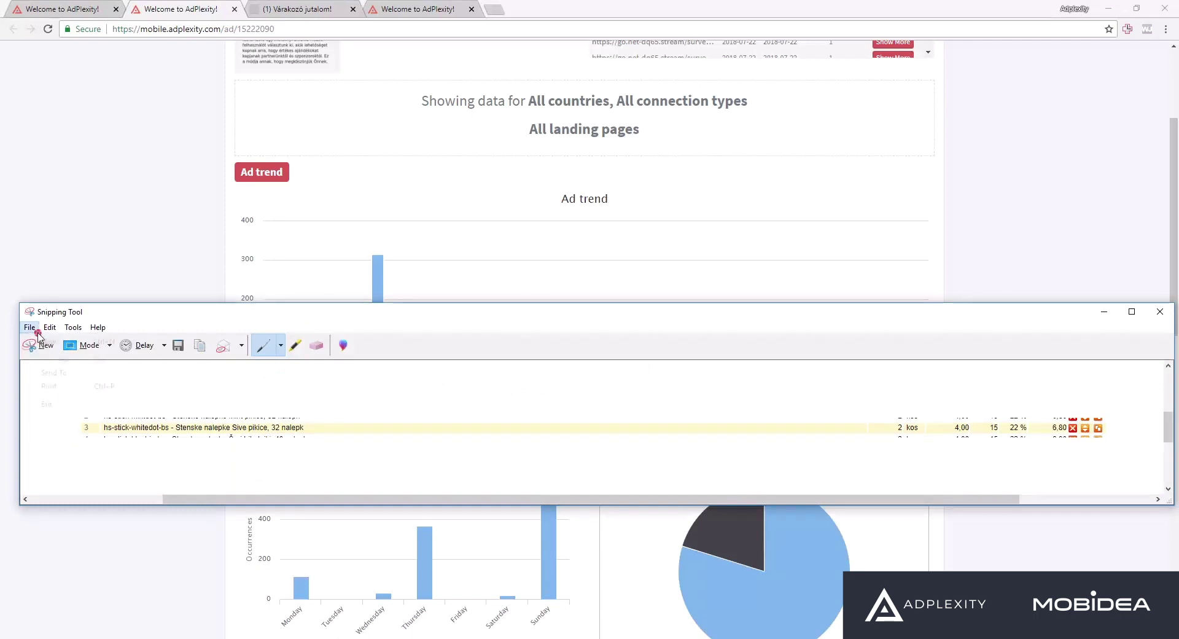
{"action": "left_click", "coordinate": [29, 327]}
{"action": "left_click", "coordinate": [56, 341]}
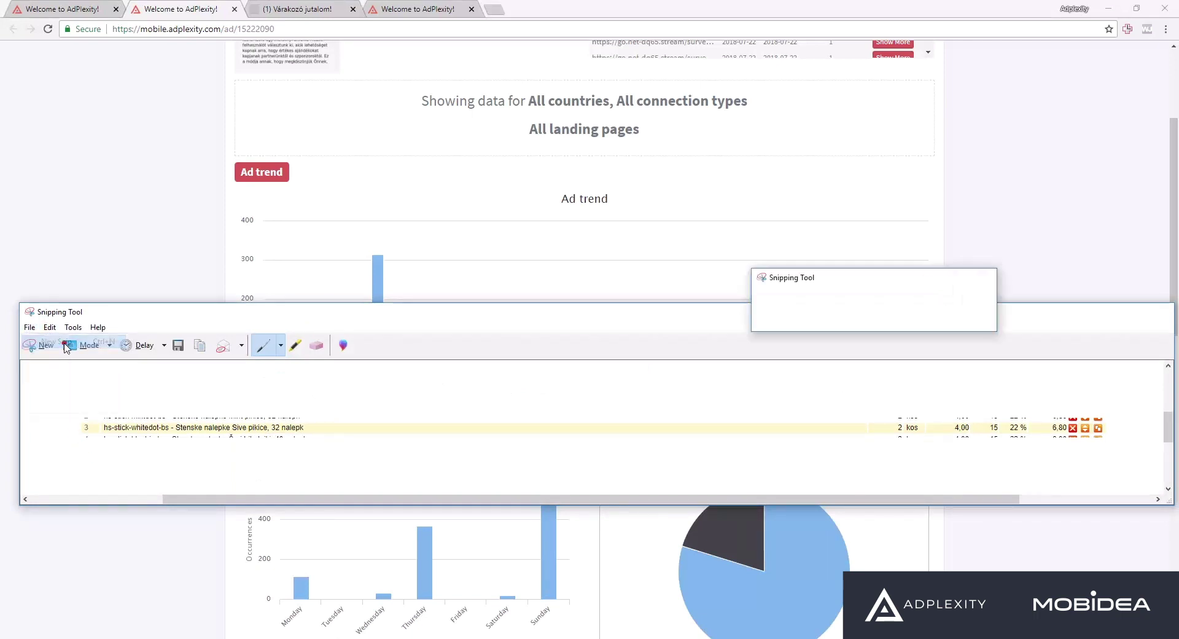
{"action": "left_click", "coordinate": [775, 298]}
{"action": "left_click", "coordinate": [775, 298]}
{"action": "left_click_drag", "start_coordinate": [220, 192], "coordinate": [974, 437]}
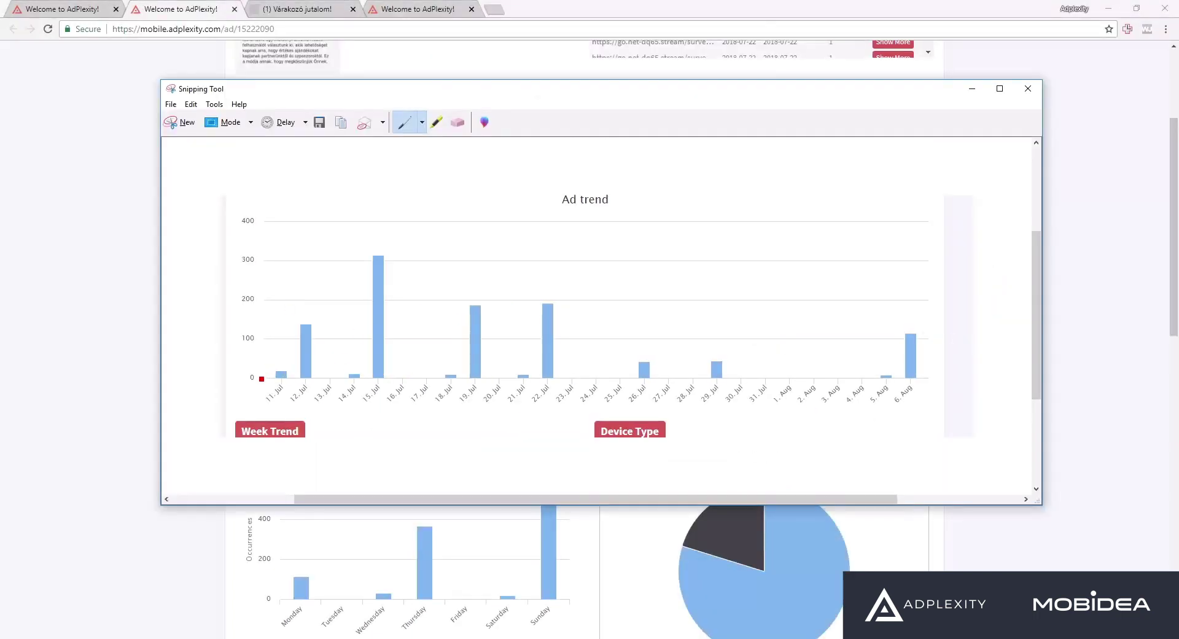
Draw freehand trend curves, an upward arrow near 3 Aug and a circle around the July bars on the snip, and return to the ad's page.
{"action": "mouse_move", "coordinate": [259, 376]}
{"action": "left_mouse_down"}
{"action": "mouse_move", "coordinate": [305, 317]}
{"action": "mouse_move", "coordinate": [310, 349]}
{"action": "mouse_move", "coordinate": [356, 319]}
{"action": "mouse_move", "coordinate": [384, 246]}
{"action": "mouse_move", "coordinate": [424, 288]}
{"action": "mouse_move", "coordinate": [604, 329]}
{"action": "mouse_move", "coordinate": [1054, 222]}
{"action": "left_mouse_up"}
{"action": "mouse_move", "coordinate": [819, 376]}
{"action": "left_mouse_down"}
{"action": "mouse_move", "coordinate": [827, 286]}
{"action": "mouse_move", "coordinate": [842, 391]}
{"action": "left_mouse_up"}
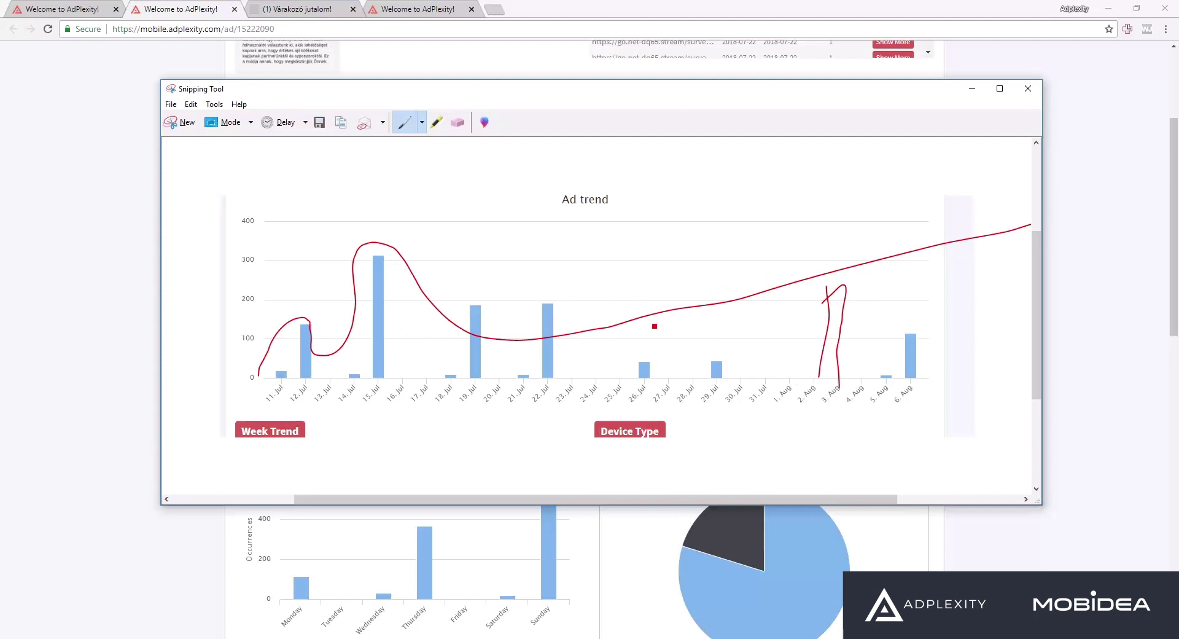
{"action": "left_click_drag", "start_coordinate": [637, 320], "coordinate": [966, 304]}
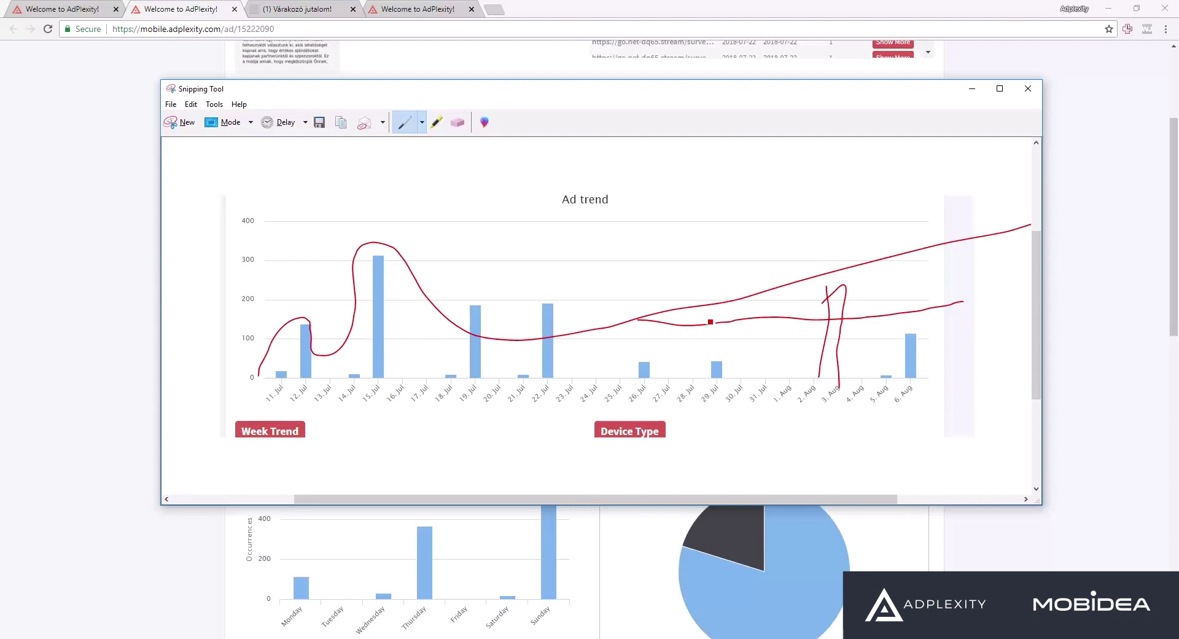
{"action": "mouse_move", "coordinate": [441, 215]}
{"action": "left_mouse_down"}
{"action": "mouse_move", "coordinate": [213, 331]}
{"action": "mouse_move", "coordinate": [157, 249]}
{"action": "mouse_move", "coordinate": [143, 266]}
{"action": "left_mouse_up"}
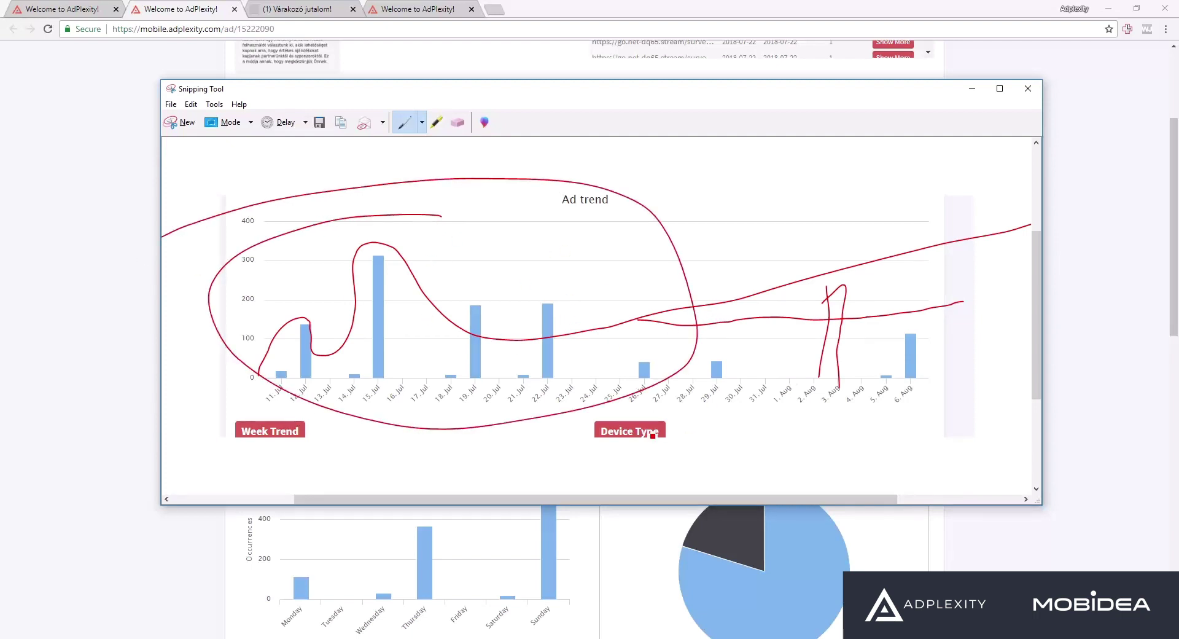
{"action": "left_click_drag", "start_coordinate": [694, 327], "coordinate": [963, 301]}
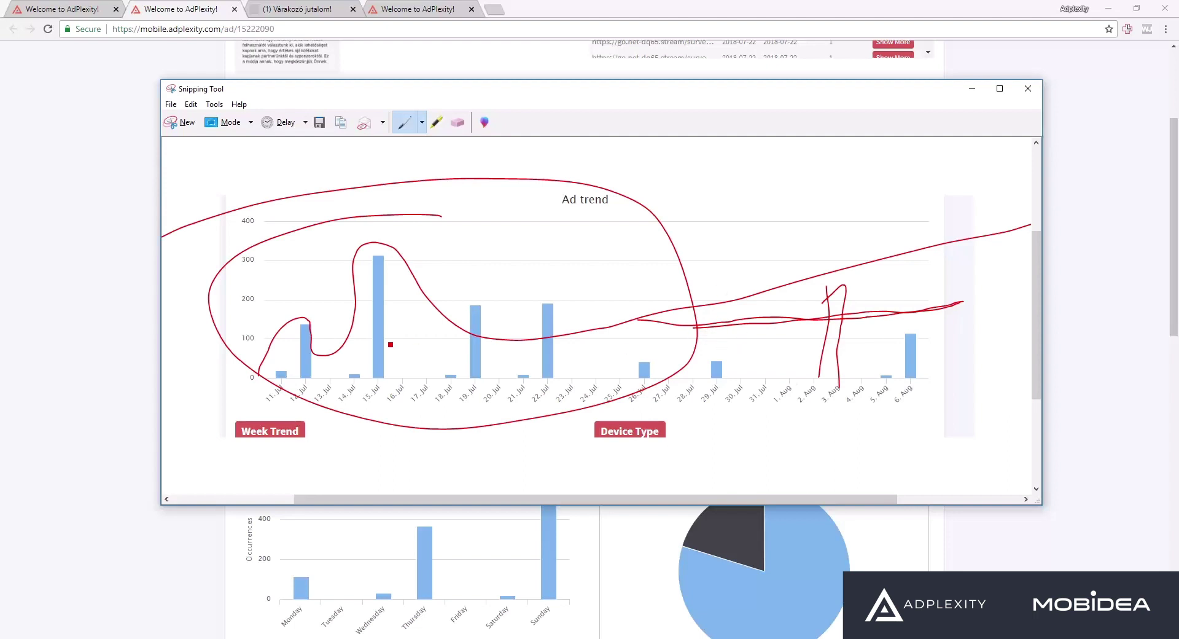
{"action": "left_click", "coordinate": [158, 322]}
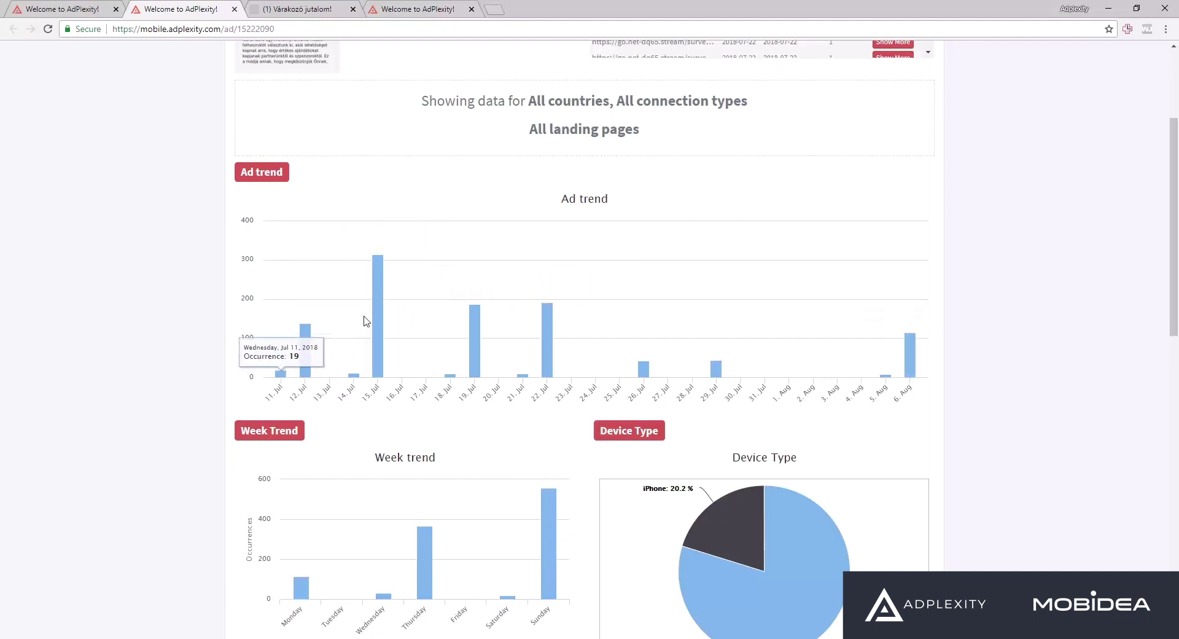
Examine the Ad trend chart's occurrences on individual days, including 19 July and 6 August.
{"action": "scroll", "coordinate": [688, 347], "scroll_direction": "up", "scroll_amount": 2}
{"action": "scroll", "coordinate": [565, 389], "scroll_direction": "down", "scroll_amount": 4}
{"action": "scroll", "coordinate": [430, 294], "scroll_direction": "up", "scroll_amount": 2}
{"action": "scroll", "coordinate": [520, 345], "scroll_direction": "up", "scroll_amount": 3}
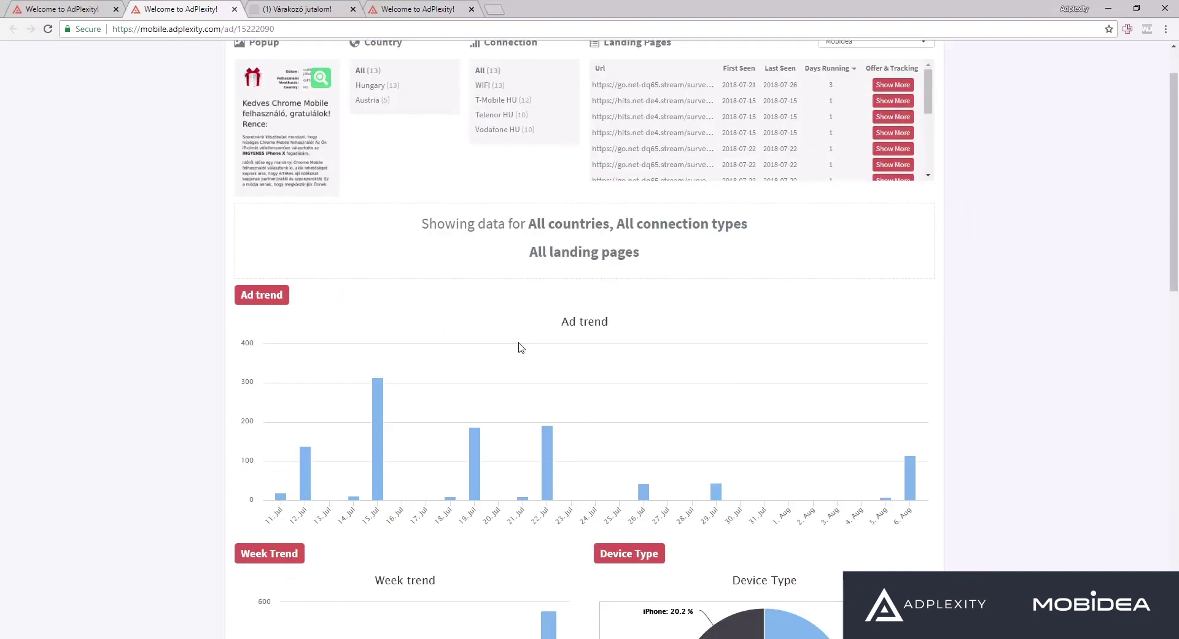
{"action": "scroll", "coordinate": [519, 345], "scroll_direction": "down", "scroll_amount": 2}
{"action": "scroll", "coordinate": [549, 346], "scroll_direction": "down", "scroll_amount": 1}
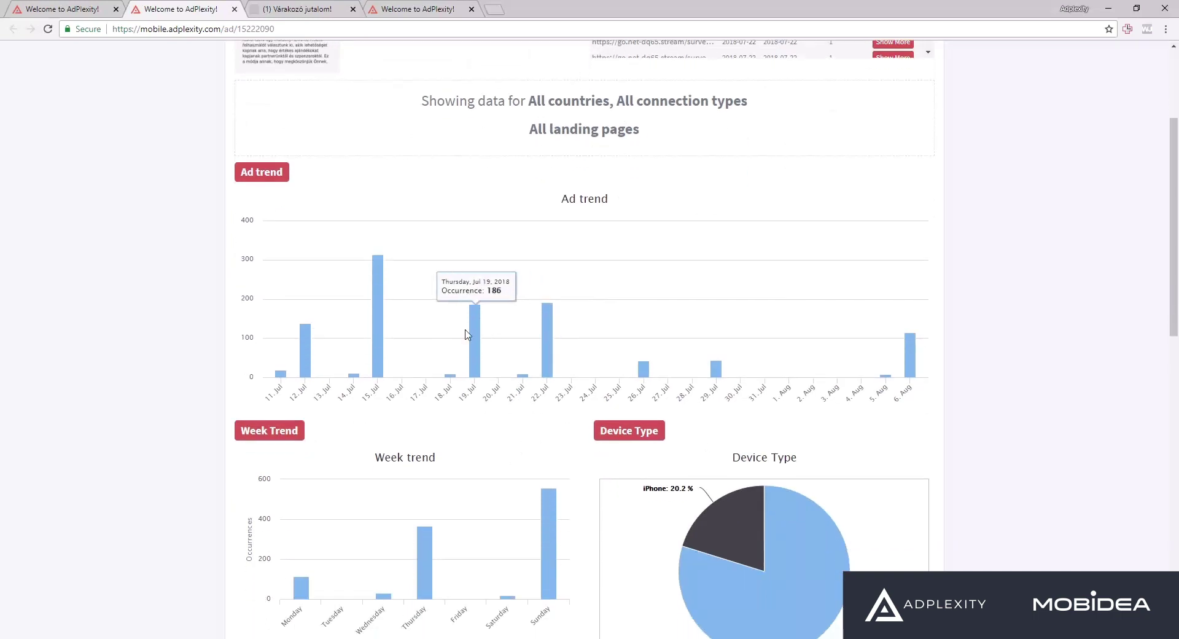
{"action": "scroll", "coordinate": [635, 252], "scroll_direction": "up", "scroll_amount": 3}
{"action": "scroll", "coordinate": [614, 384], "scroll_direction": "down", "scroll_amount": 1}
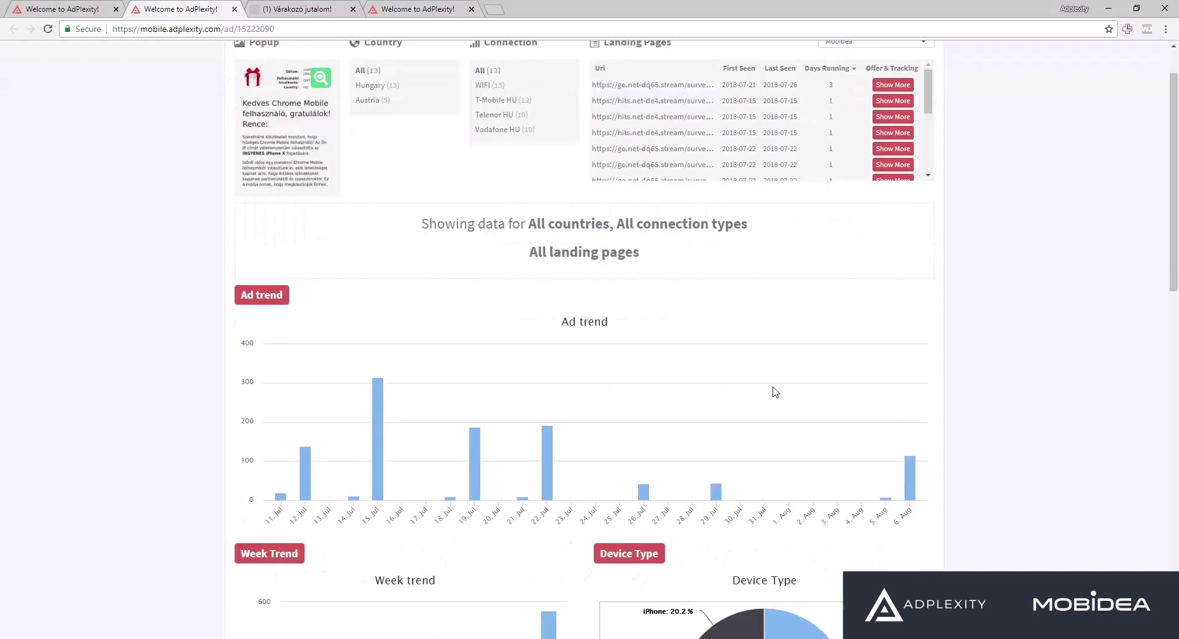
{"action": "scroll", "coordinate": [802, 410], "scroll_direction": "down", "scroll_amount": 1}
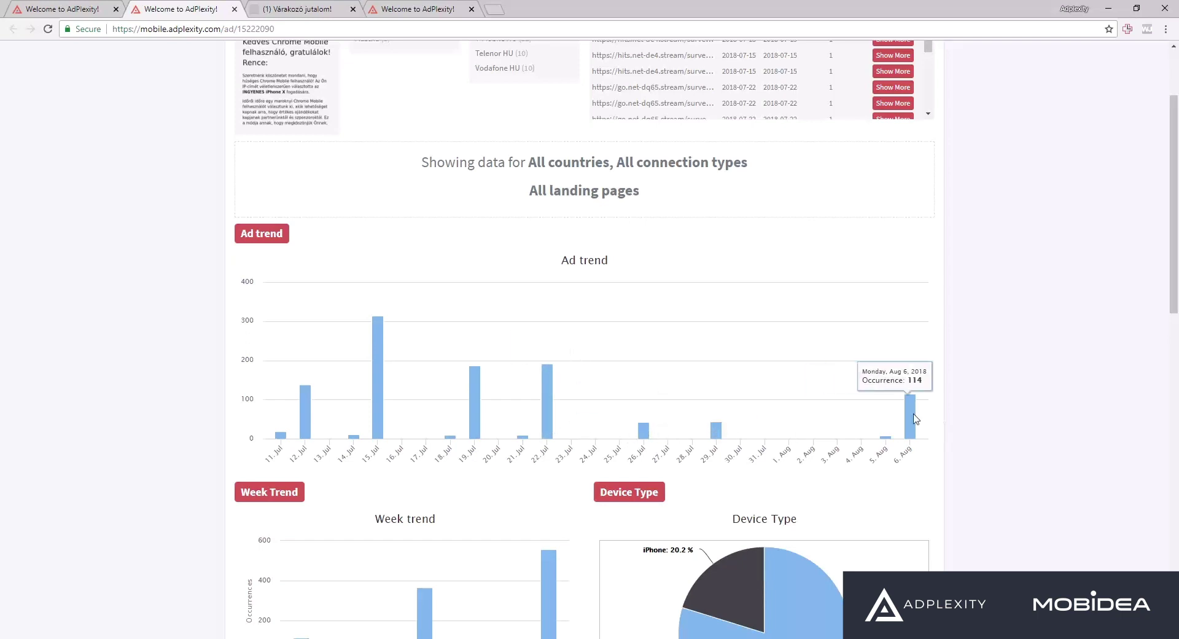
Review the overall shape of the Ad trend chart from 11 July to 6 August.
{"action": "scroll", "coordinate": [951, 420], "scroll_direction": "down", "scroll_amount": 4}
{"action": "scroll", "coordinate": [927, 342], "scroll_direction": "up", "scroll_amount": 3}
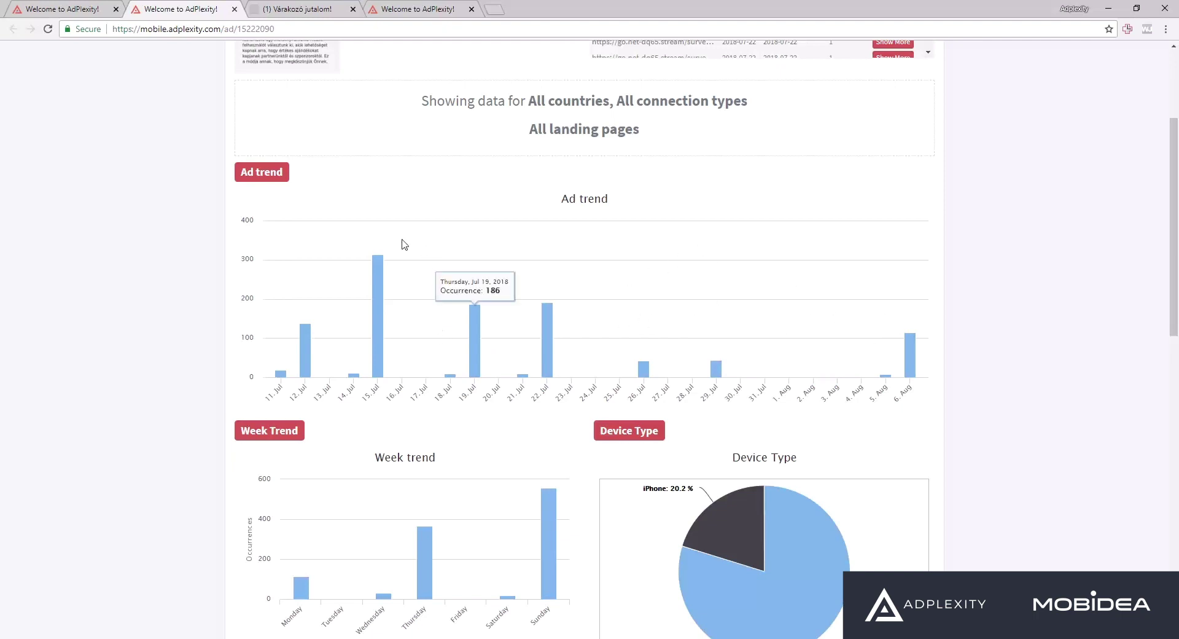
{"action": "mouse_move", "coordinate": [919, 382]}
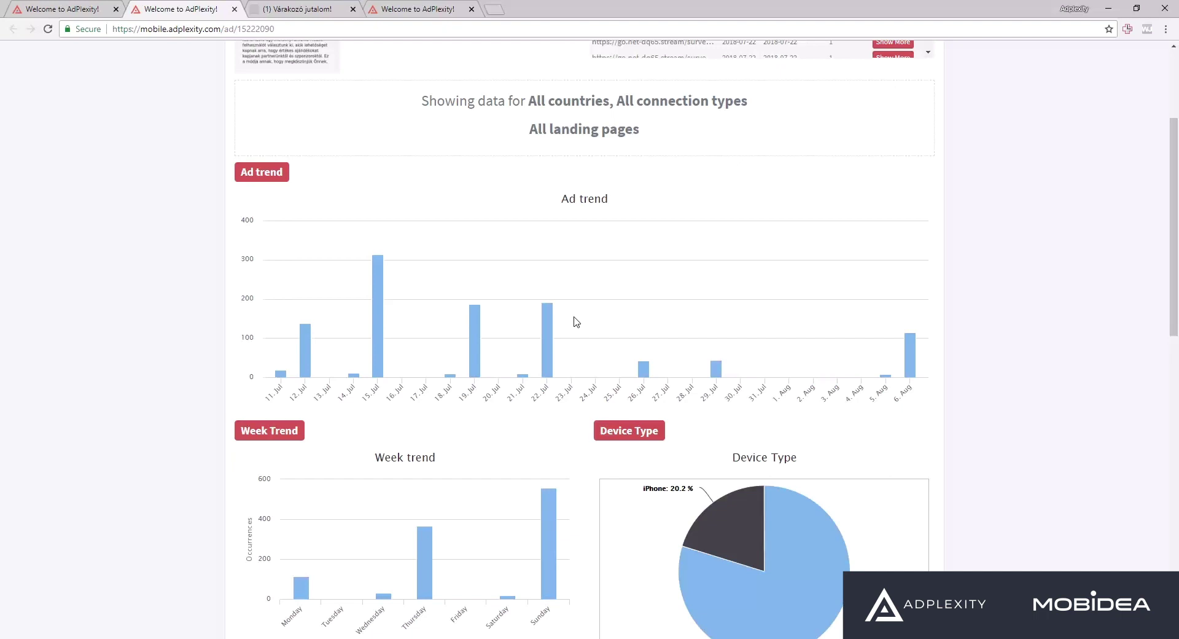
{"action": "left_click", "coordinate": [620, 195]}
{"action": "left_click", "coordinate": [564, 195]}
{"action": "scroll", "coordinate": [585, 208], "scroll_direction": "down", "scroll_amount": 1}
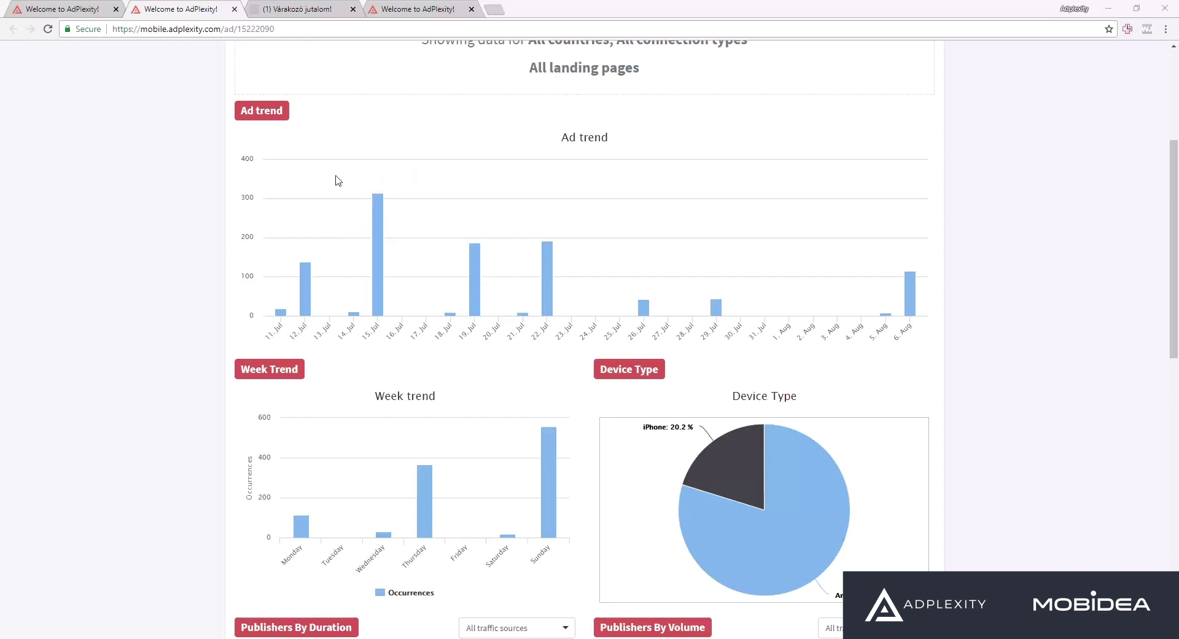
{"action": "scroll", "coordinate": [412, 298], "scroll_direction": "up", "scroll_amount": 2}
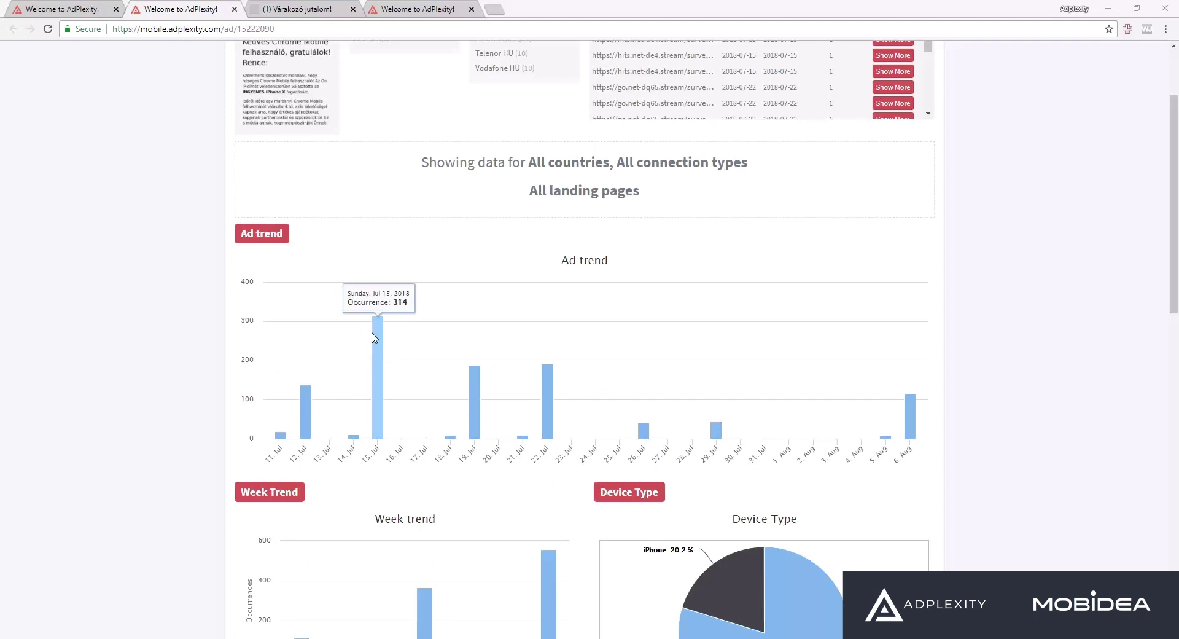
Compare the Ad trend occurrences for 15 July and 19 July and glance back at the ad's popup preview.
{"action": "mouse_move", "coordinate": [377, 342]}
{"action": "scroll", "coordinate": [427, 274], "scroll_direction": "up", "scroll_amount": 2}
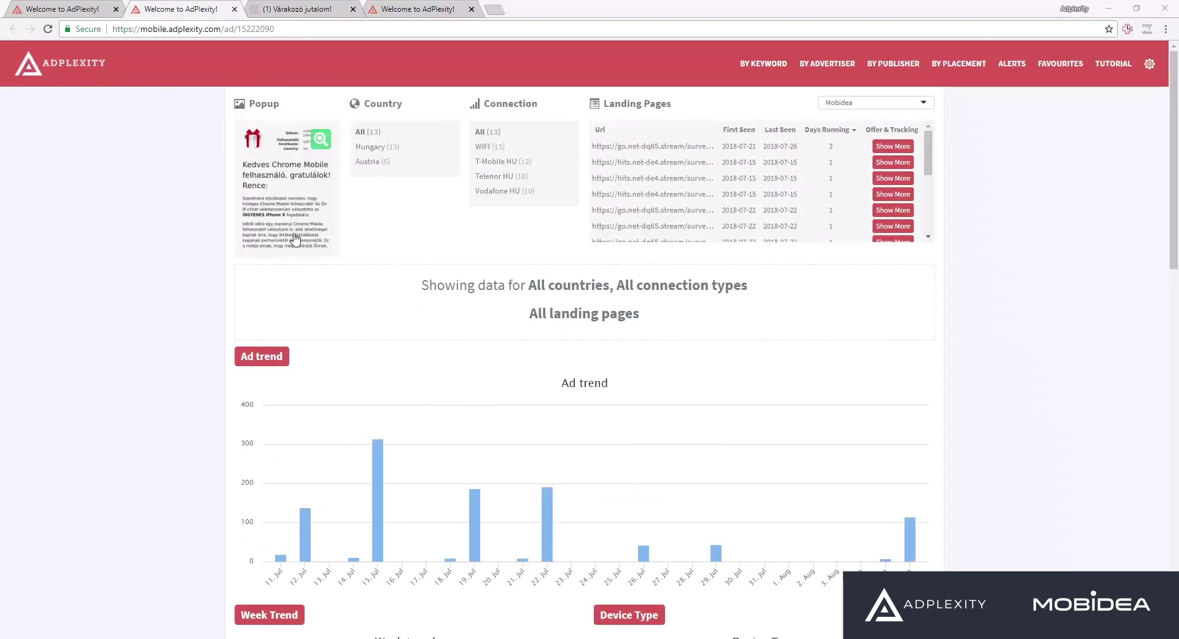
{"action": "scroll", "coordinate": [377, 445], "scroll_direction": "down", "scroll_amount": 2}
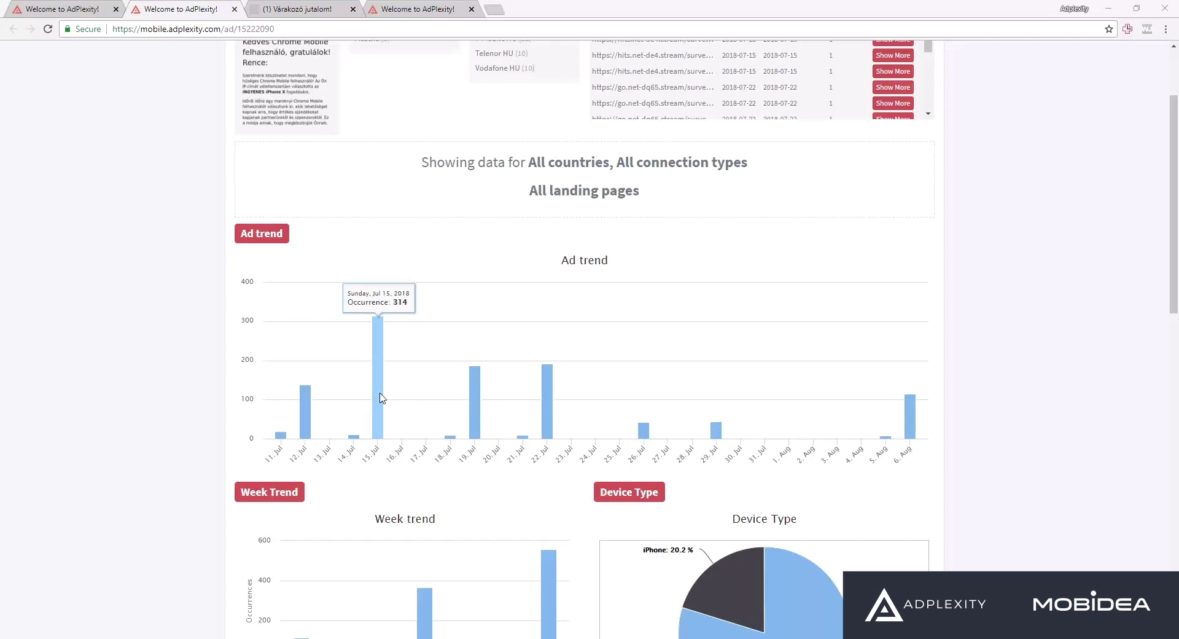
{"action": "scroll", "coordinate": [378, 396], "scroll_direction": "down", "scroll_amount": 3}
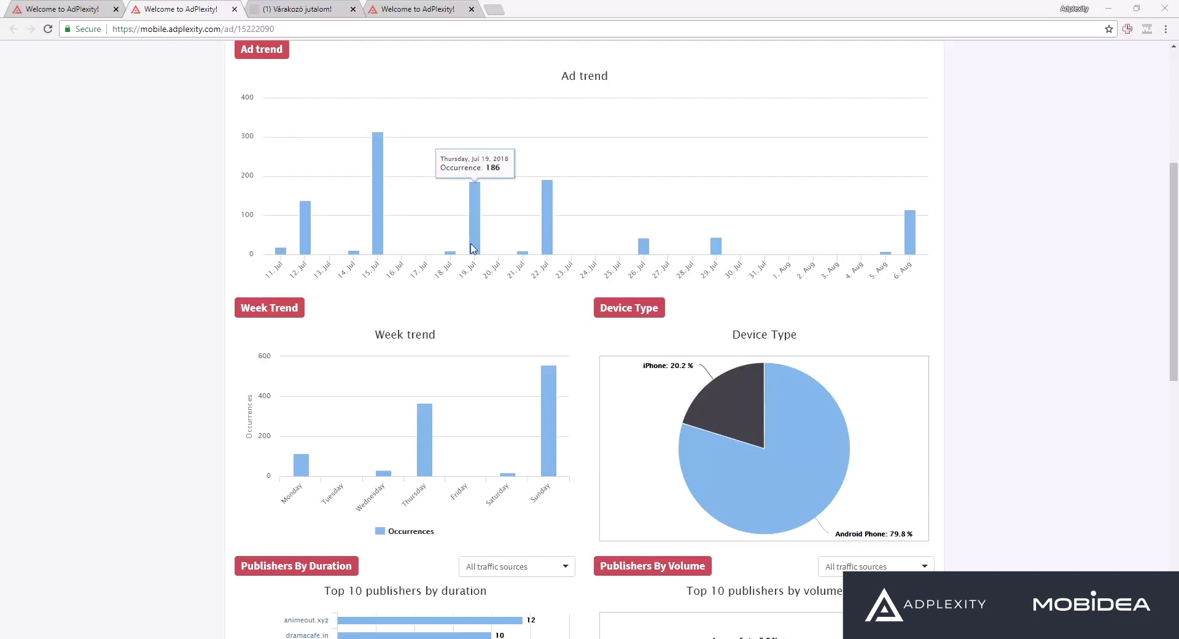
{"action": "scroll", "coordinate": [504, 252], "scroll_direction": "up", "scroll_amount": 1}
{"action": "scroll", "coordinate": [503, 252], "scroll_direction": "up", "scroll_amount": 2}
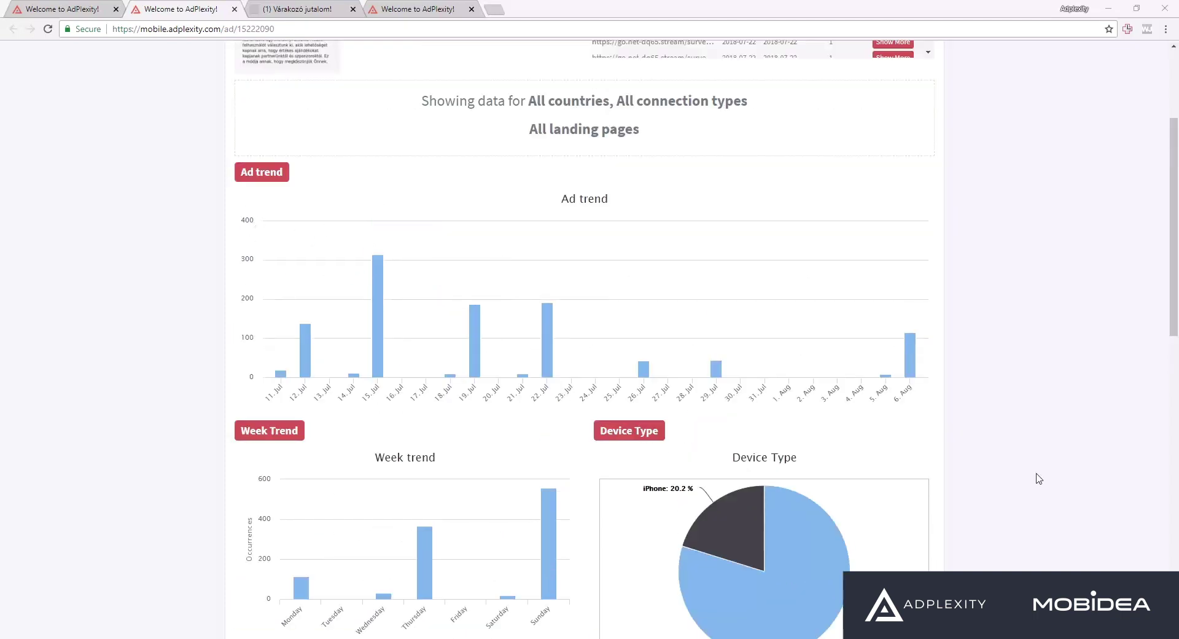
{"action": "scroll", "coordinate": [604, 384], "scroll_direction": "down", "scroll_amount": 2}
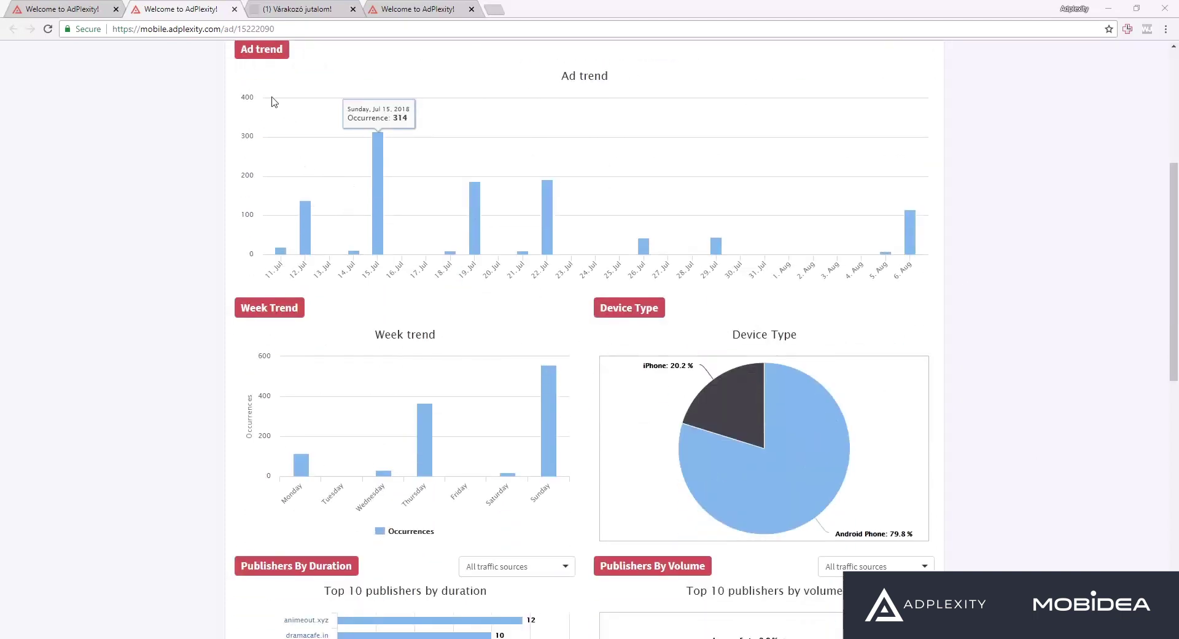
{"action": "scroll", "coordinate": [313, 172], "scroll_direction": "up", "scroll_amount": 1}
Examine the Week trend chart and the Android Phone slice of the Device Type chart.
{"action": "scroll", "coordinate": [599, 374], "scroll_direction": "down", "scroll_amount": 3}
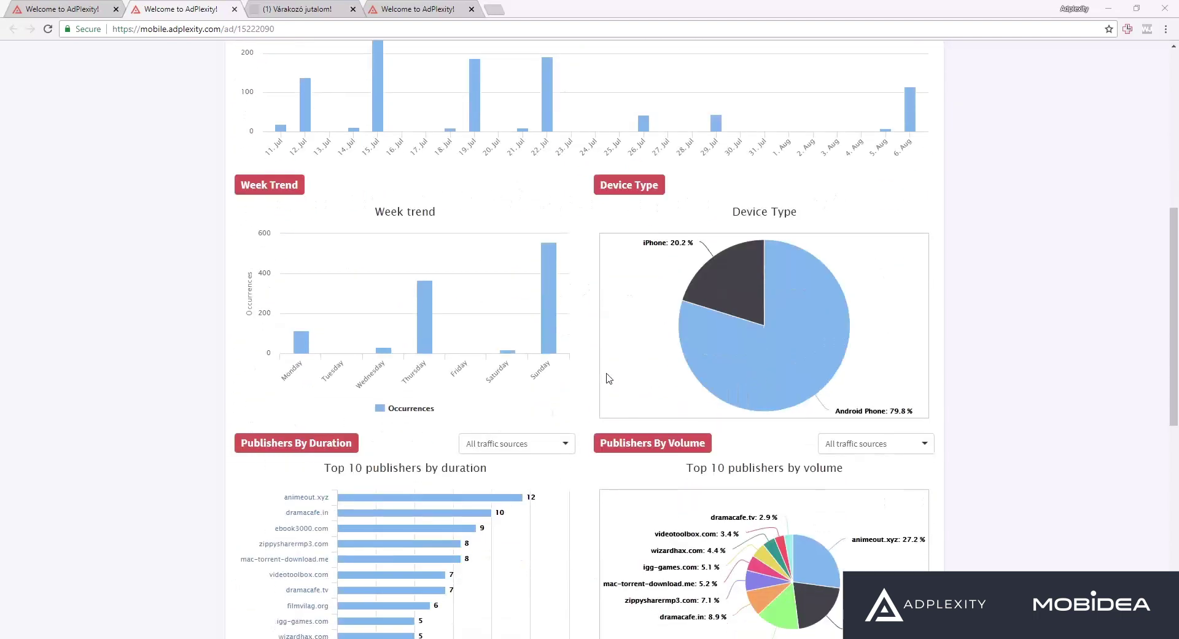
{"action": "left_click", "coordinate": [366, 204]}
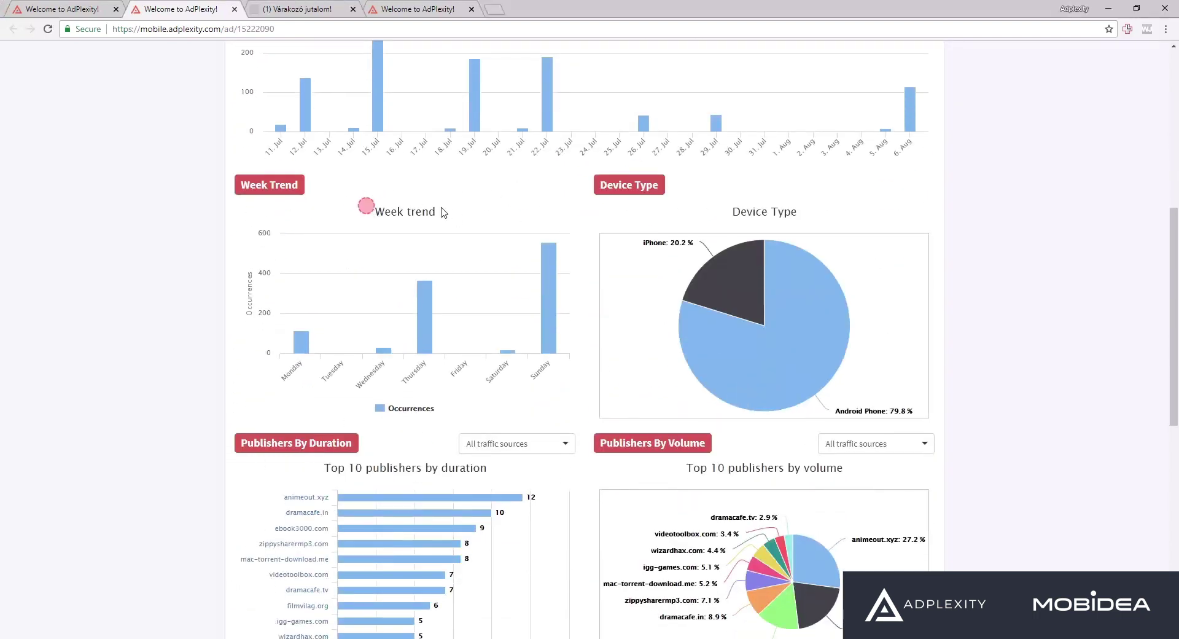
{"action": "scroll", "coordinate": [750, 225], "scroll_direction": "down", "scroll_amount": 2}
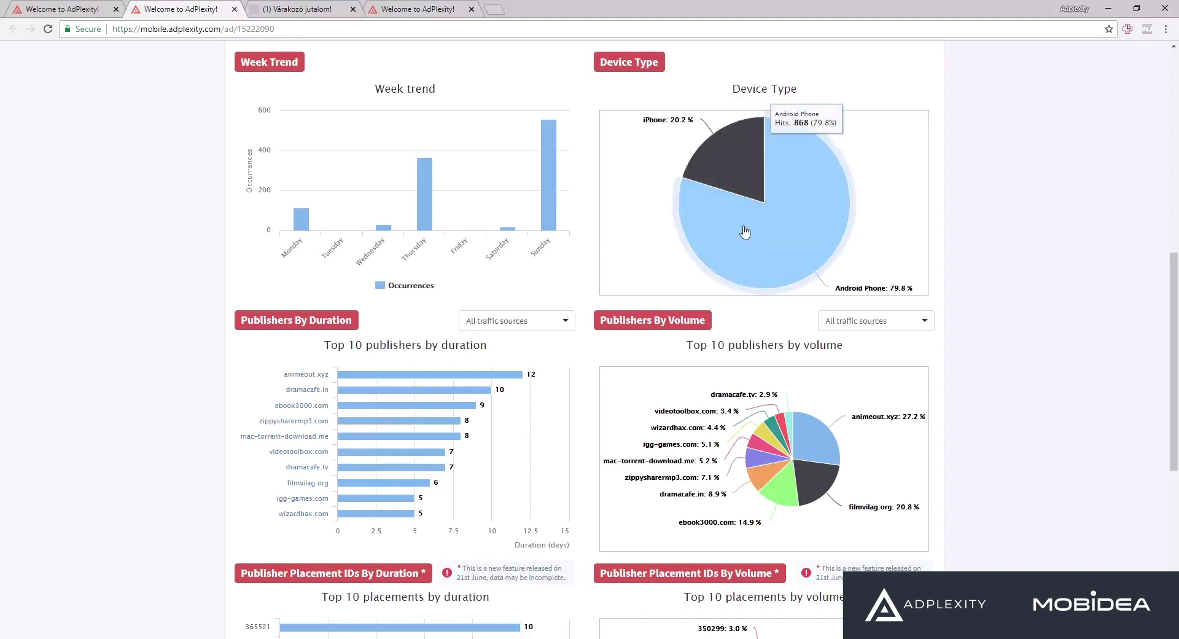
Examine the ad's top publishers, publisher placement IDs and traffic sources, by duration and by volume.
{"action": "scroll", "coordinate": [768, 202], "scroll_direction": "down", "scroll_amount": 2}
{"action": "left_click", "coordinate": [311, 223]}
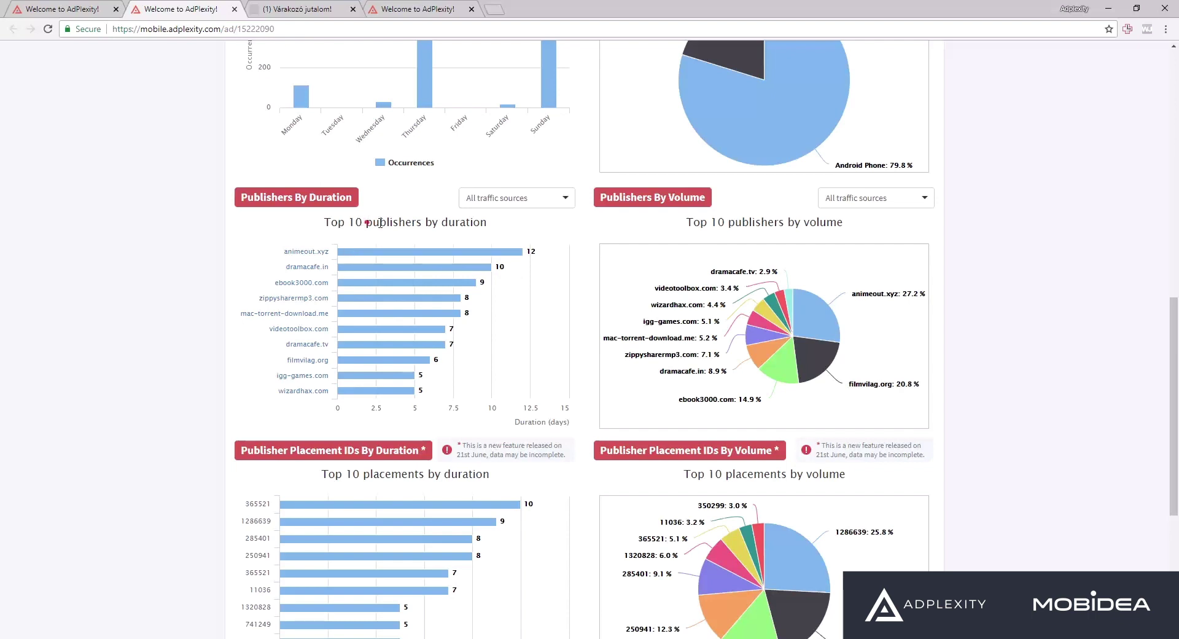
{"action": "mouse_move", "coordinate": [474, 279]}
{"action": "scroll", "coordinate": [478, 396], "scroll_direction": "down", "scroll_amount": 3}
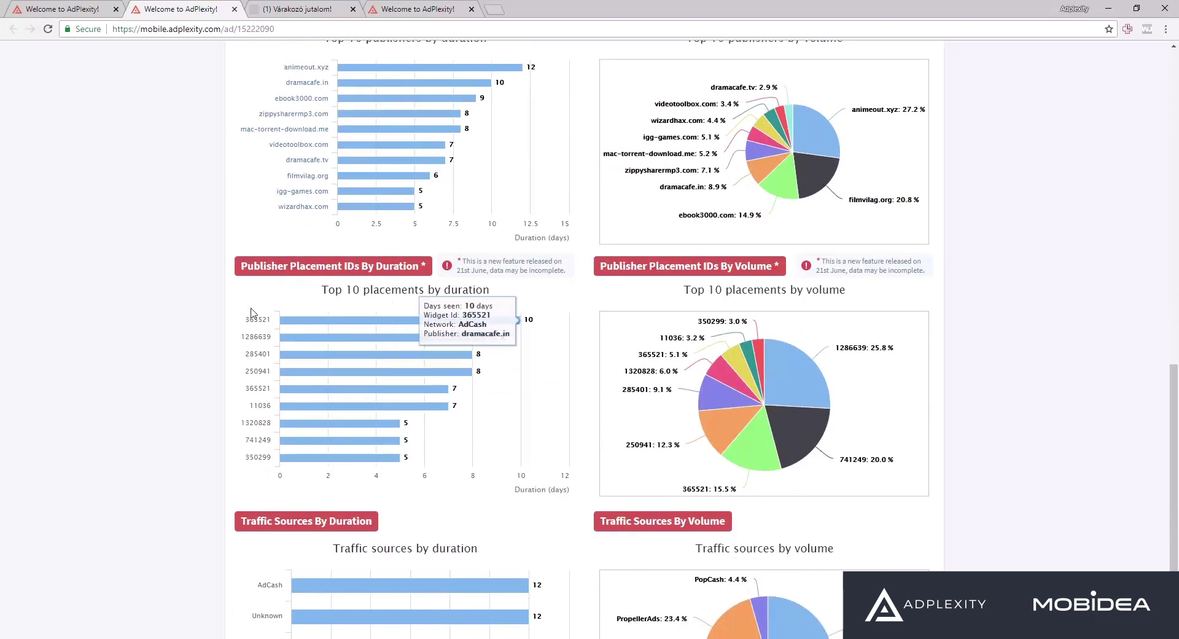
{"action": "scroll", "coordinate": [289, 315], "scroll_direction": "down", "scroll_amount": 1}
{"action": "scroll", "coordinate": [288, 315], "scroll_direction": "down", "scroll_amount": 2}
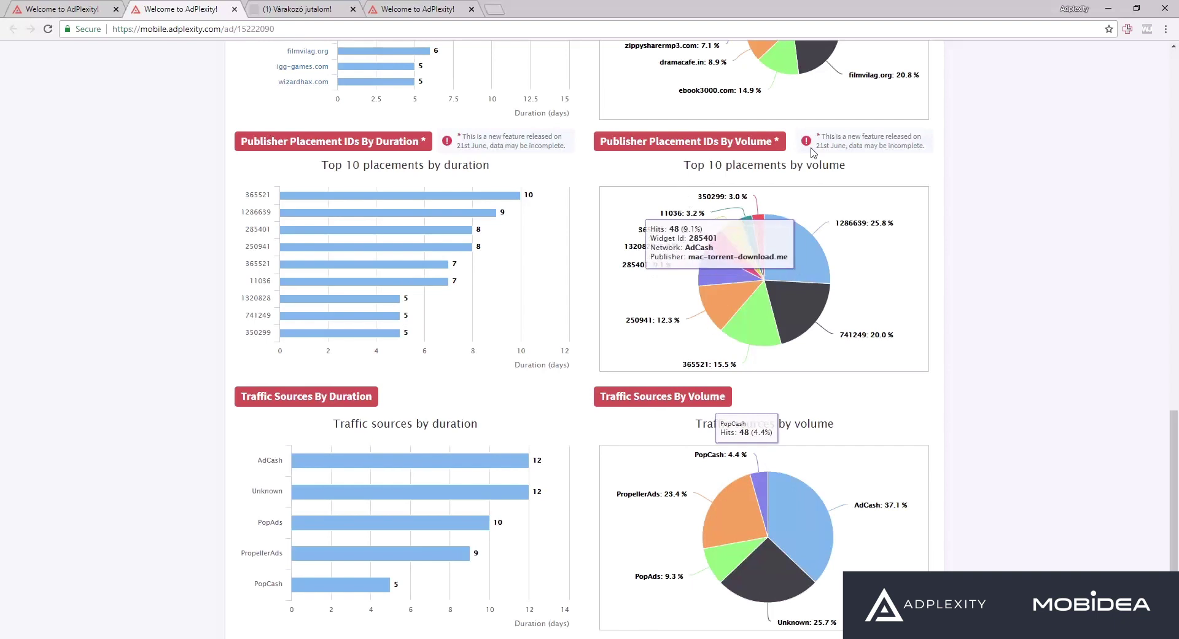
{"action": "scroll", "coordinate": [777, 258], "scroll_direction": "up", "scroll_amount": 4}
{"action": "scroll", "coordinate": [847, 293], "scroll_direction": "down", "scroll_amount": 4}
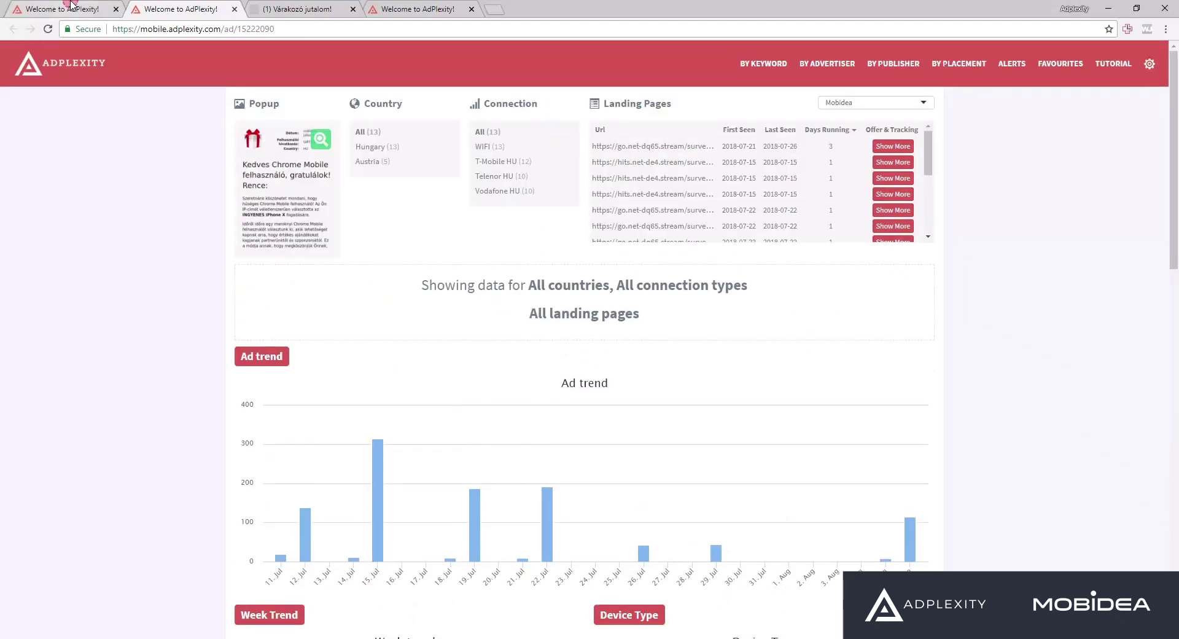
Glance at the advertiser search results, then view the redirect chain of the ad's first landing page and close its details.
{"action": "left_click", "coordinate": [40, 7]}
{"action": "scroll", "coordinate": [616, 246], "scroll_direction": "up", "scroll_amount": 15}
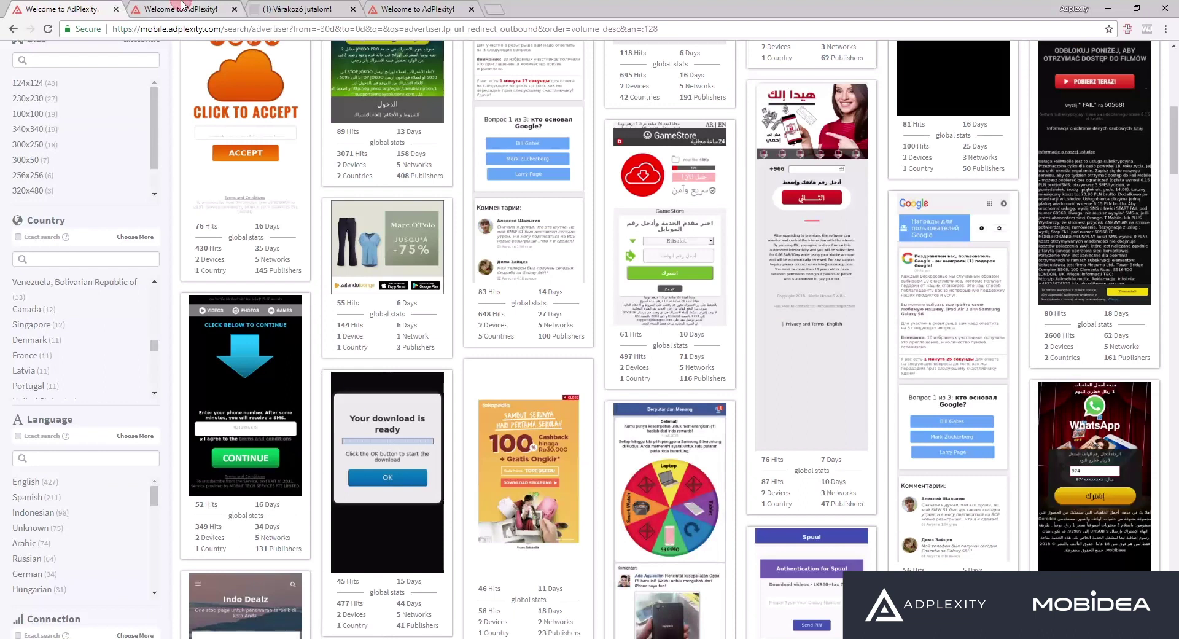
{"action": "left_click", "coordinate": [182, 6]}
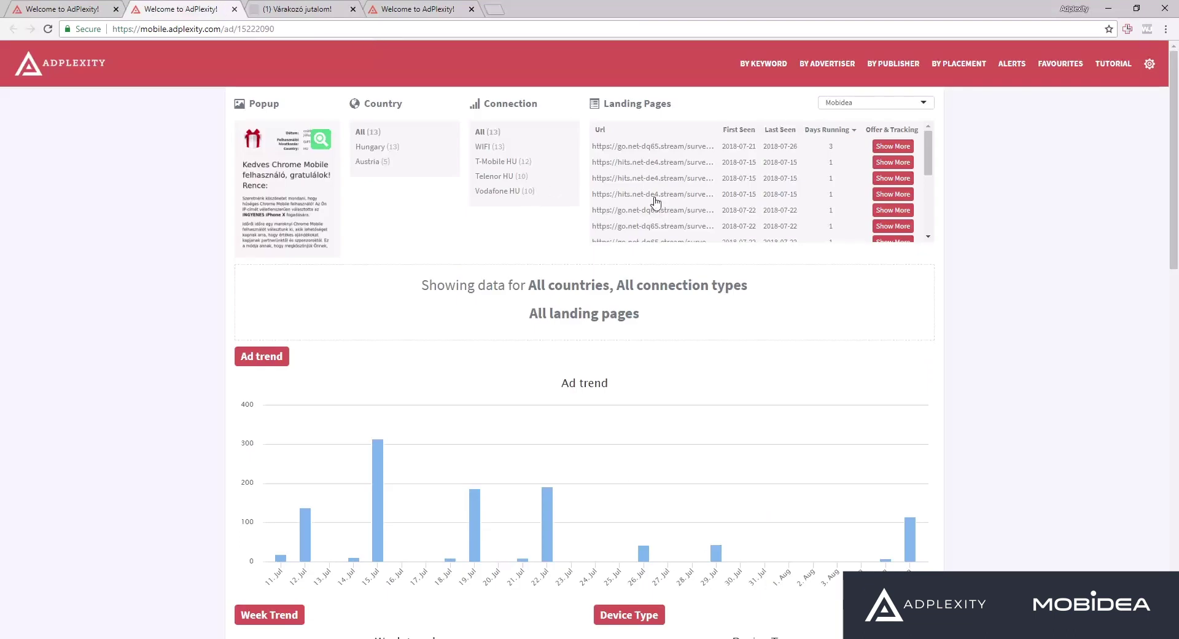
{"action": "left_click", "coordinate": [877, 151]}
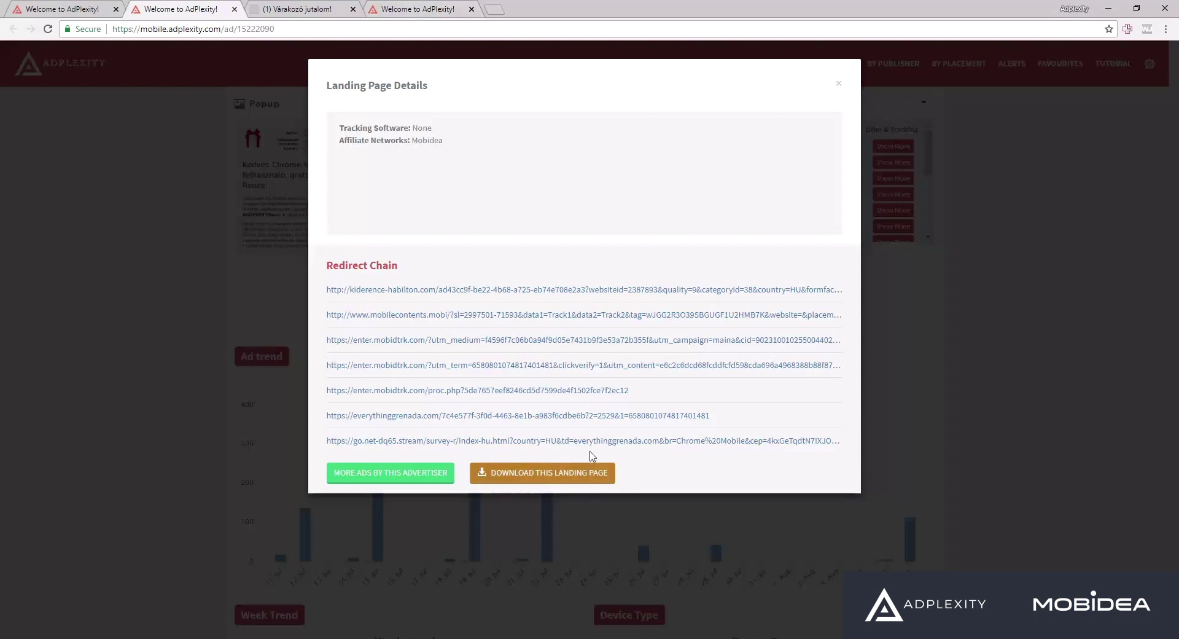
{"action": "left_click", "coordinate": [839, 86]}
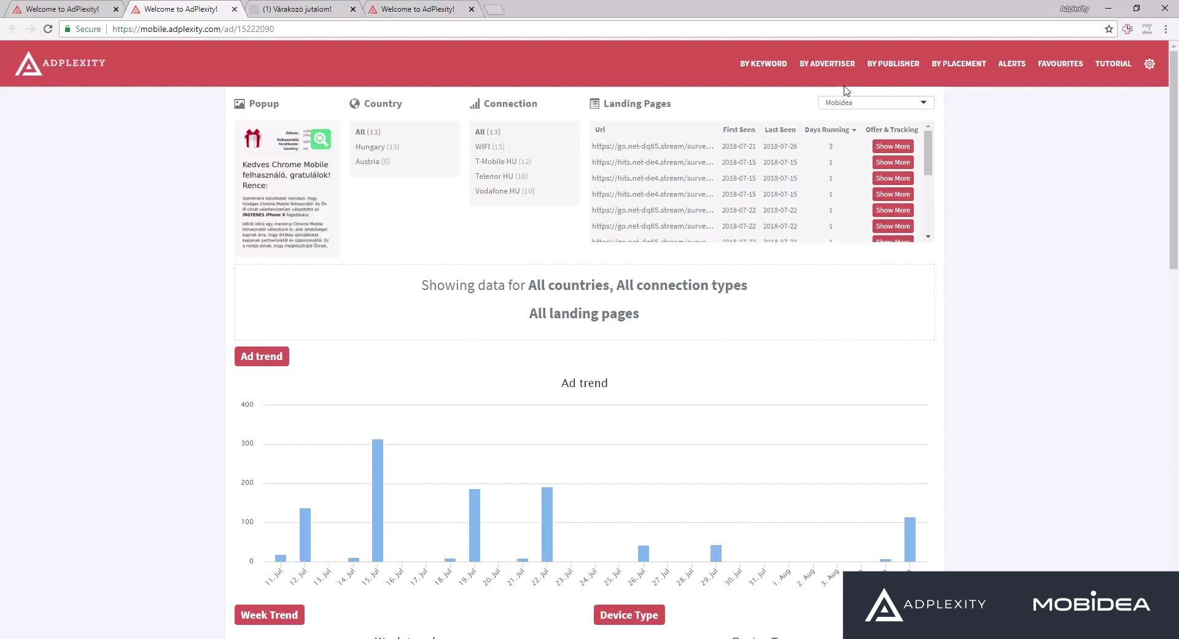
Look through the ad's charts again, checking individual placements' networks and publishers, and view the end of its landing page list.
{"action": "scroll", "coordinate": [689, 252], "scroll_direction": "down", "scroll_amount": 15}
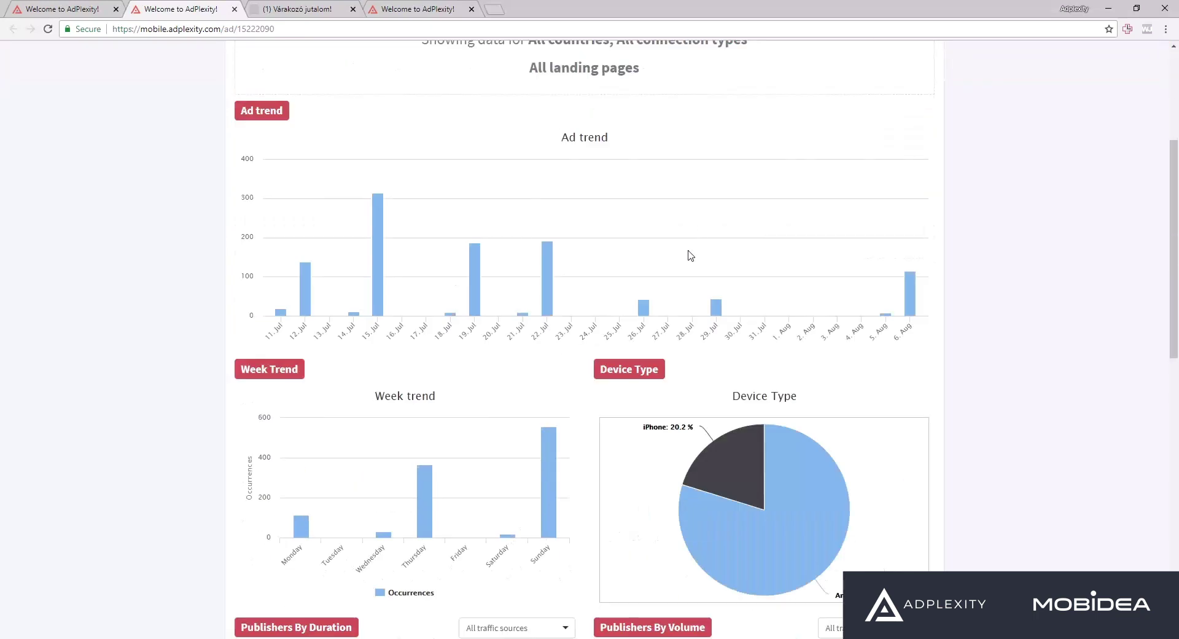
{"action": "scroll", "coordinate": [519, 288], "scroll_direction": "up", "scroll_amount": 6}
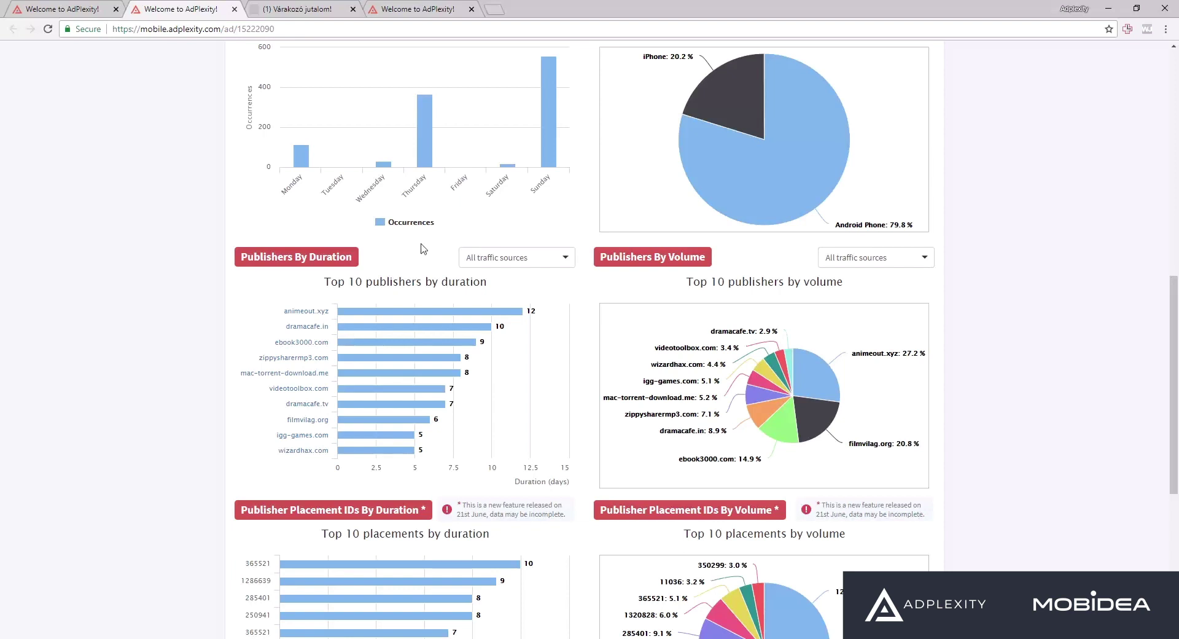
{"action": "scroll", "coordinate": [361, 215], "scroll_direction": "down", "scroll_amount": 6}
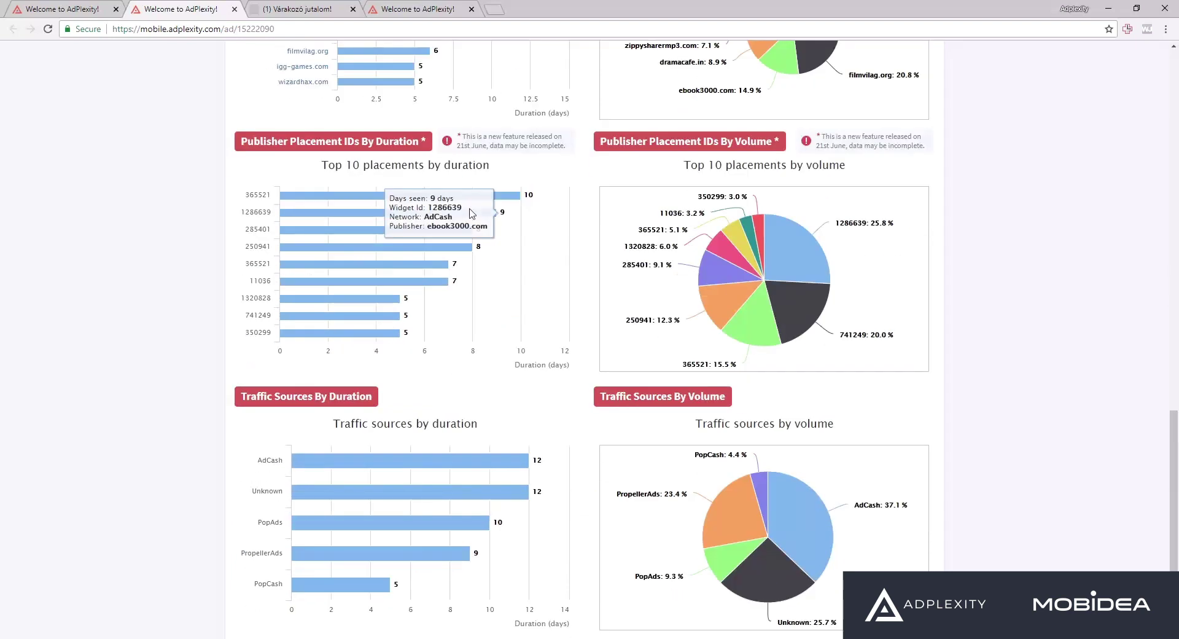
{"action": "scroll", "coordinate": [471, 343], "scroll_direction": "up", "scroll_amount": 7}
{"action": "scroll", "coordinate": [471, 342], "scroll_direction": "down", "scroll_amount": 7}
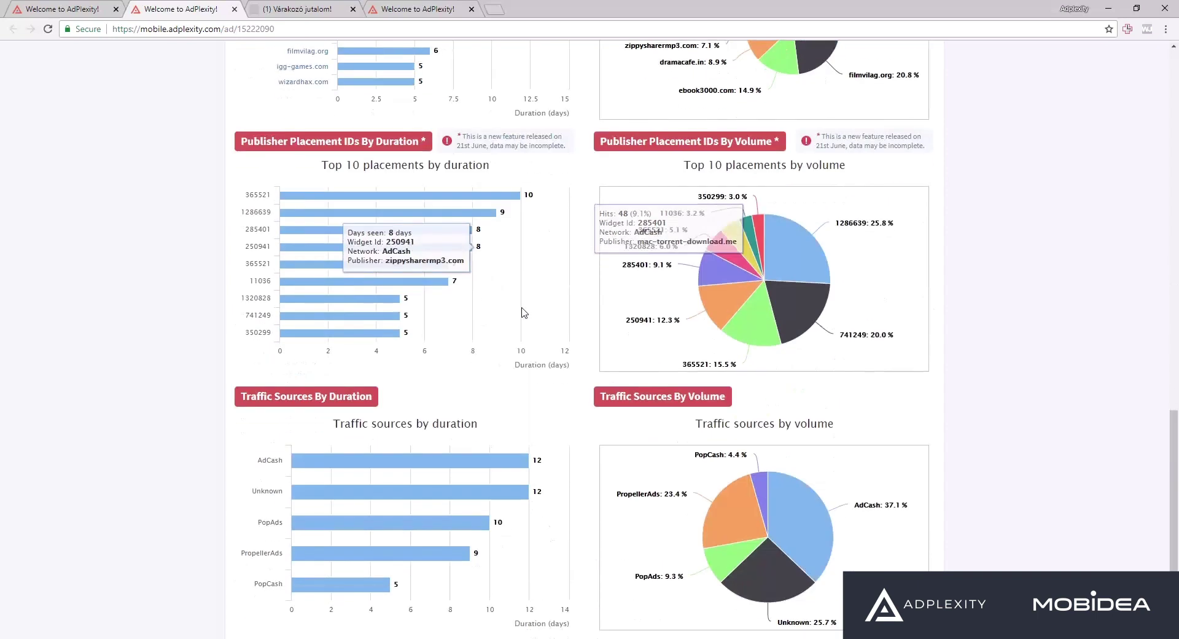
{"action": "scroll", "coordinate": [887, 448], "scroll_direction": "up", "scroll_amount": 15}
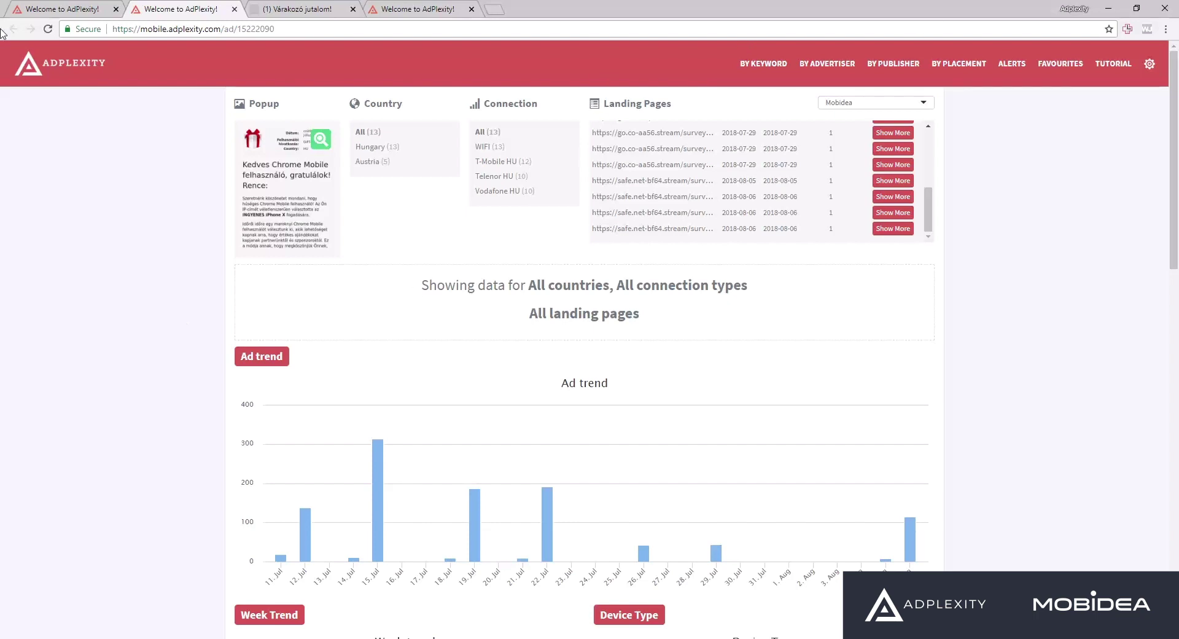
{"action": "left_click", "coordinate": [65, 7]}
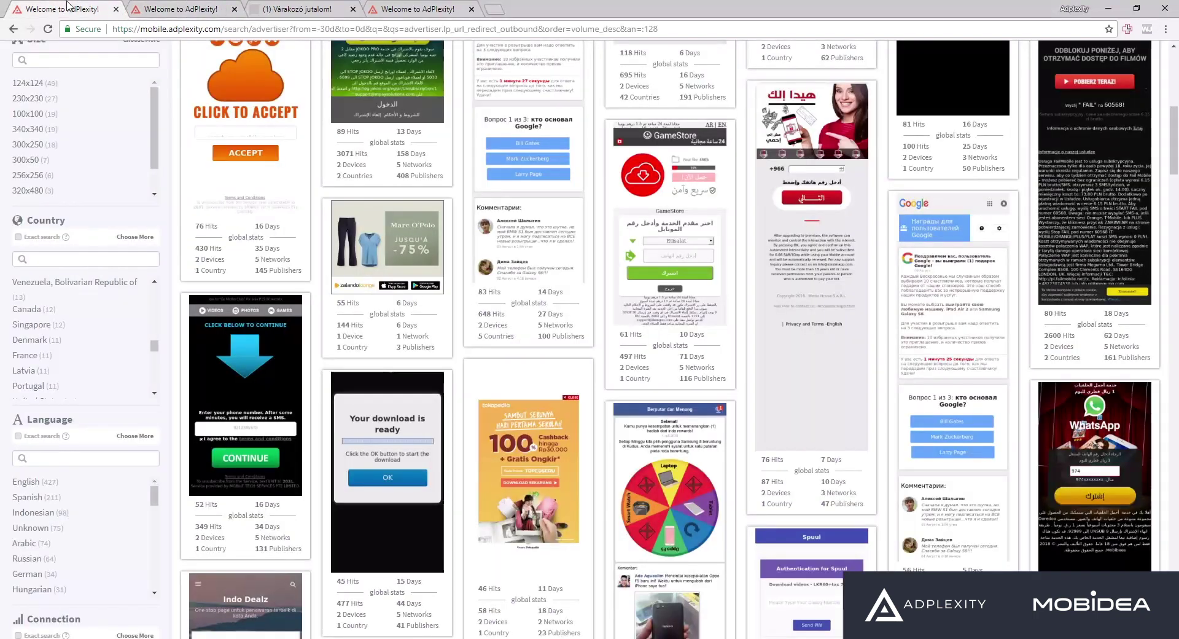
{"action": "scroll", "coordinate": [1091, 191], "scroll_direction": "up", "scroll_amount": 8}
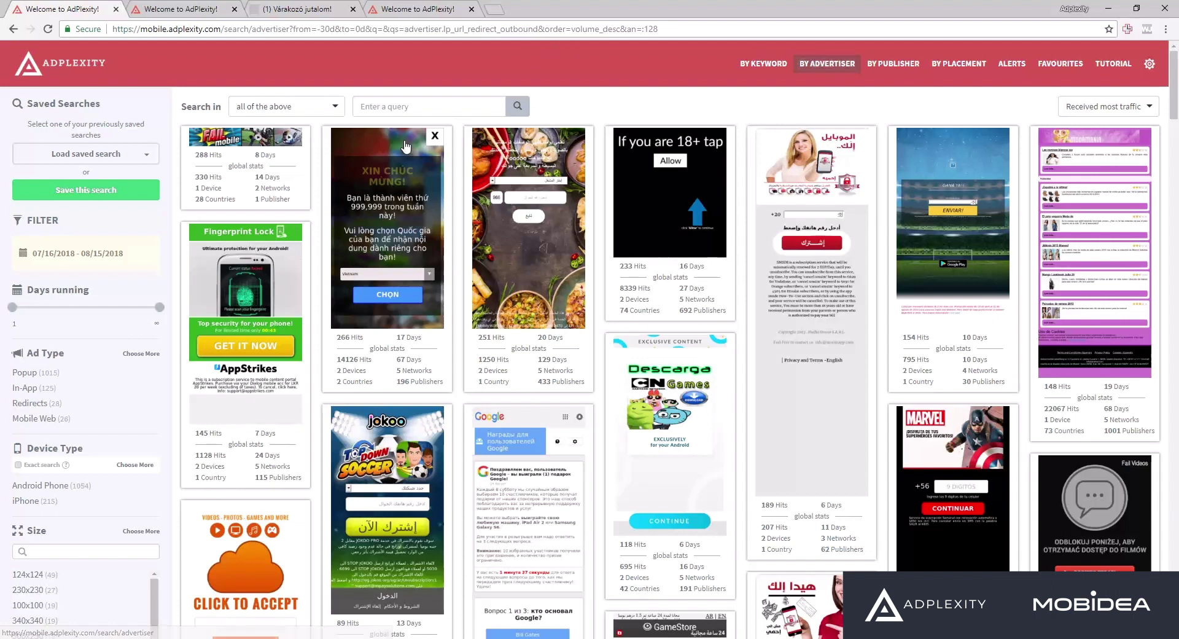
{"action": "left_click", "coordinate": [393, 106]}
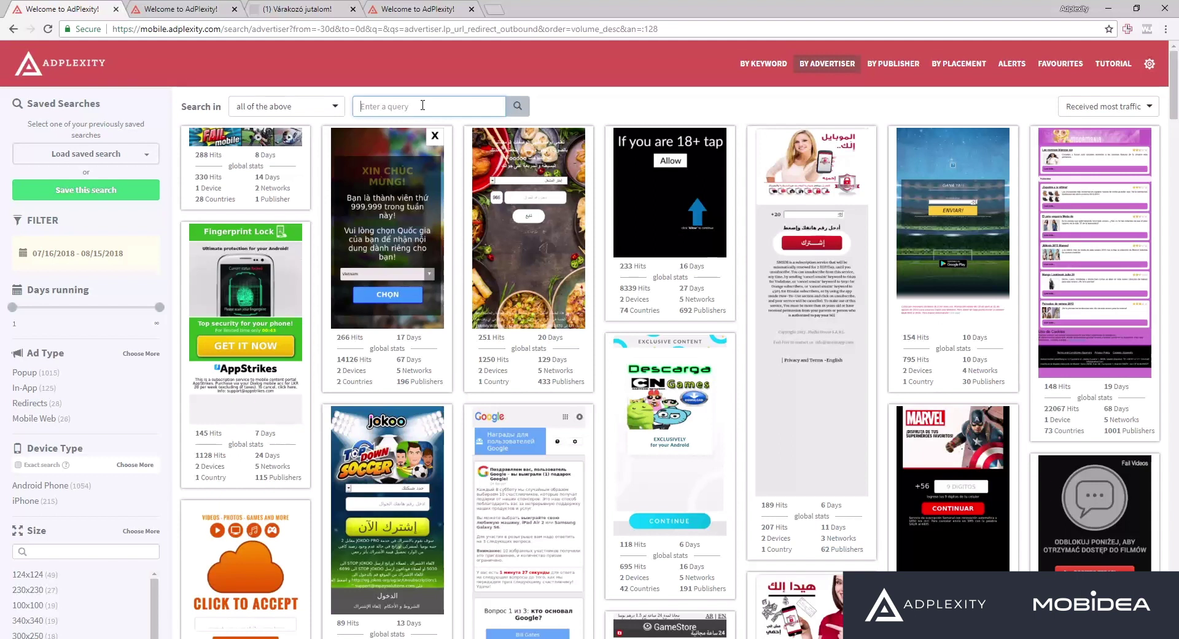
{"action": "type", "text": "https://google.com"}
{"action": "key", "text": "Return"}
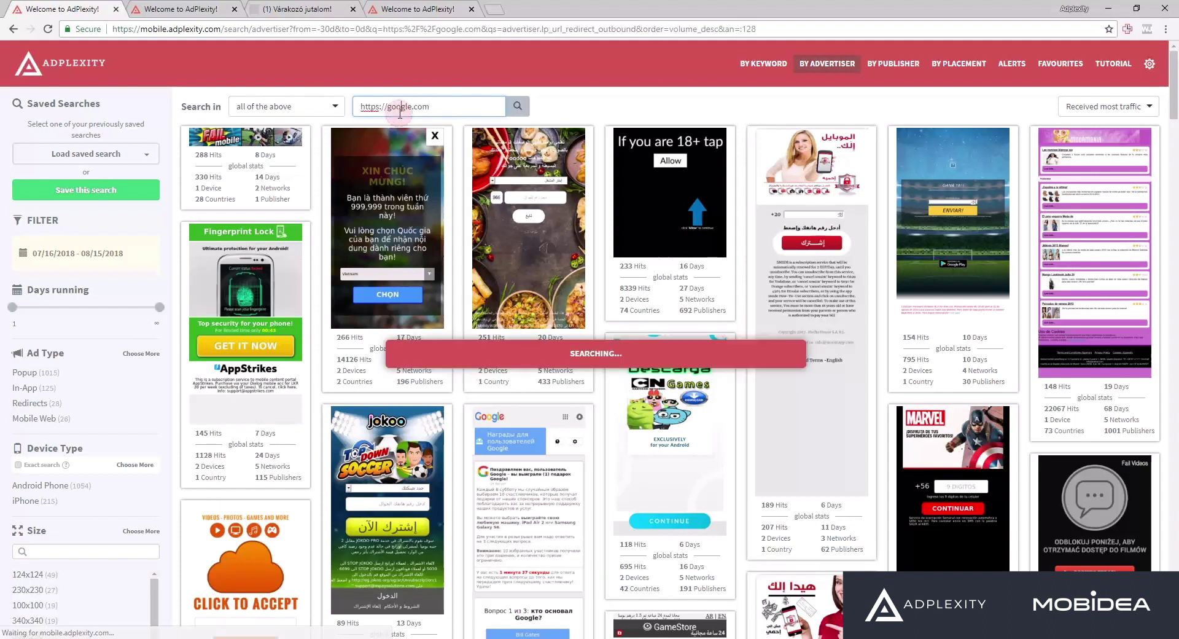
Replace the search query with "google" and run the search.
{"action": "double_click", "coordinate": [405, 107]}
{"action": "triple_click", "coordinate": [439, 109]}
{"action": "type", "text": "google"}
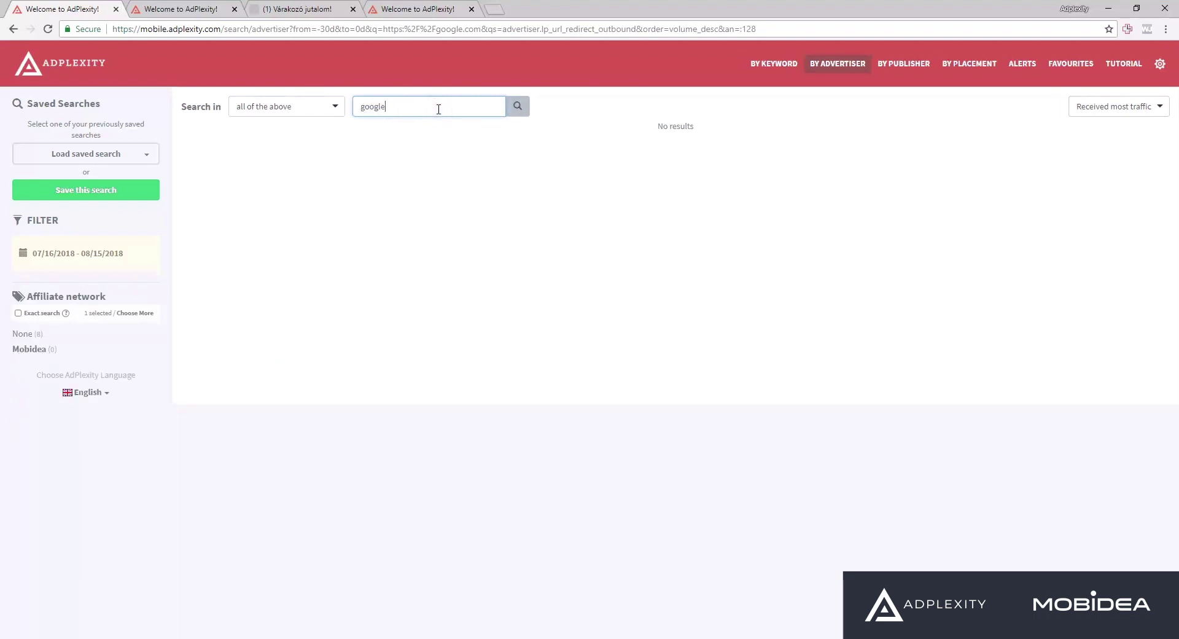
{"action": "key", "text": "Return"}
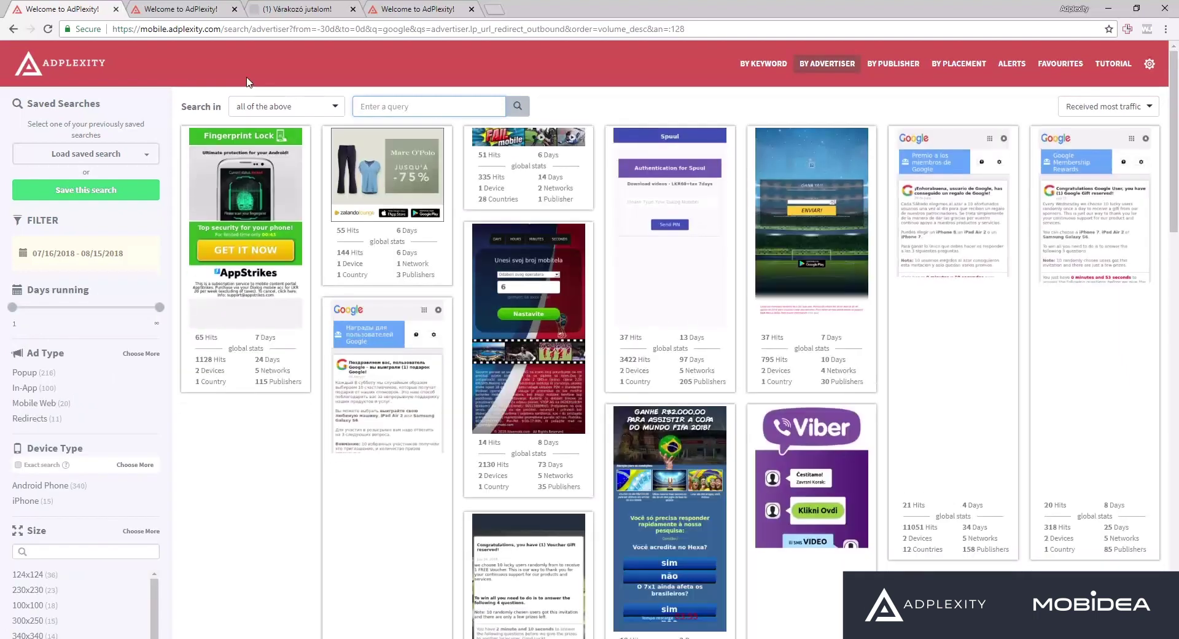
Run the advertiser search with an empty query and browse the ads and filters as far as the Affiliate network filter.
{"action": "key", "text": "Return"}
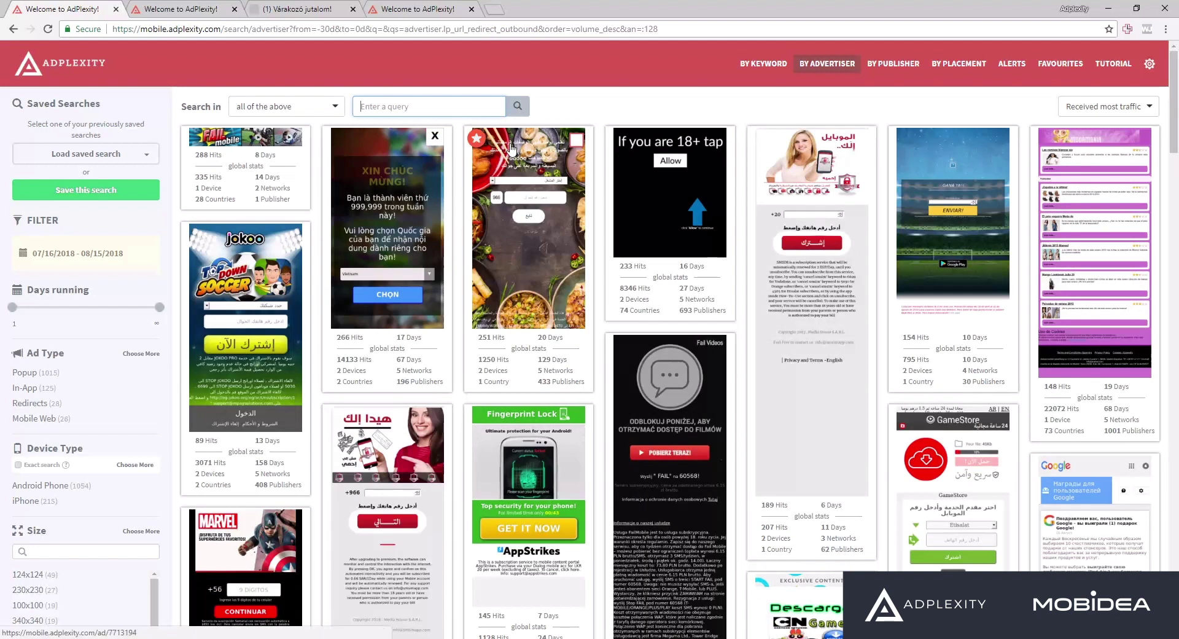
{"action": "mouse_move", "coordinate": [510, 148]}
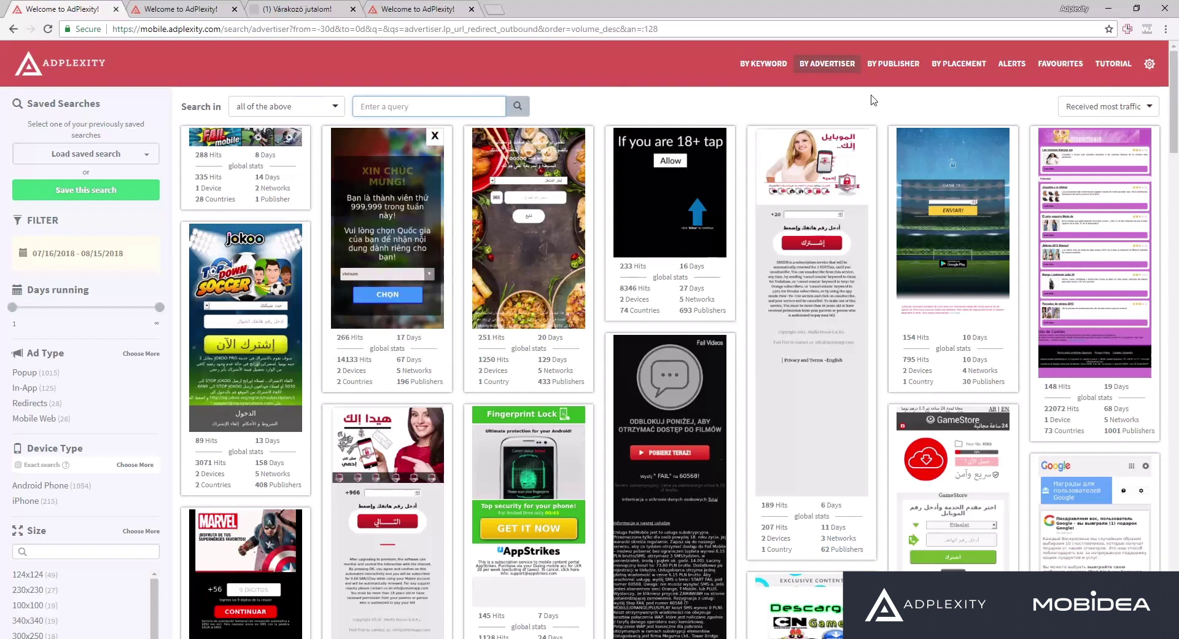
{"action": "scroll", "coordinate": [60, 170], "scroll_direction": "down", "scroll_amount": 15}
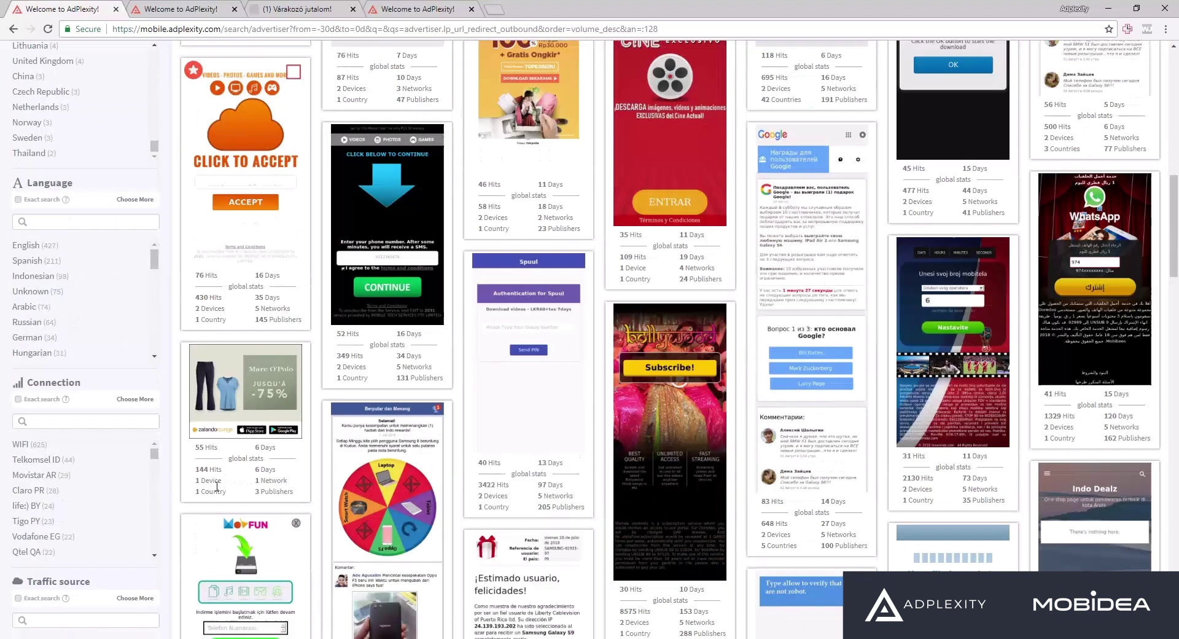
{"action": "scroll", "coordinate": [210, 475], "scroll_direction": "down", "scroll_amount": 4}
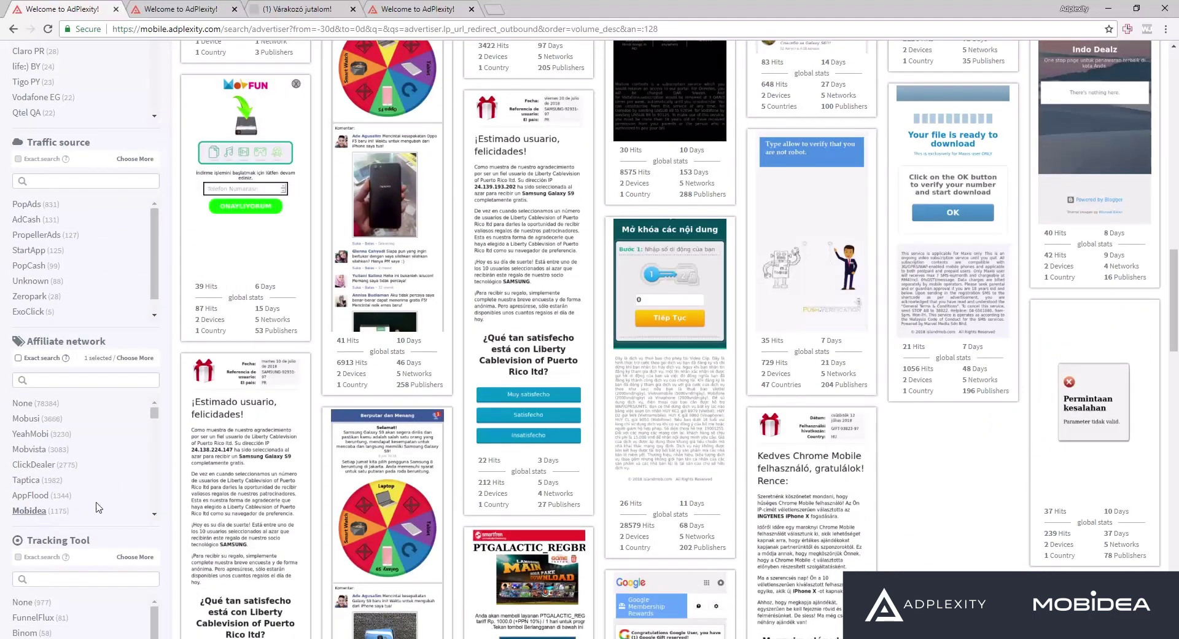
Return to the start of the advertiser results and review the empty search query and the available sort orders.
{"action": "scroll", "coordinate": [65, 495], "scroll_direction": "down", "scroll_amount": 2}
{"action": "scroll", "coordinate": [69, 488], "scroll_direction": "up", "scroll_amount": 2}
{"action": "scroll", "coordinate": [835, 230], "scroll_direction": "up", "scroll_amount": 2}
{"action": "scroll", "coordinate": [835, 231], "scroll_direction": "up", "scroll_amount": 10}
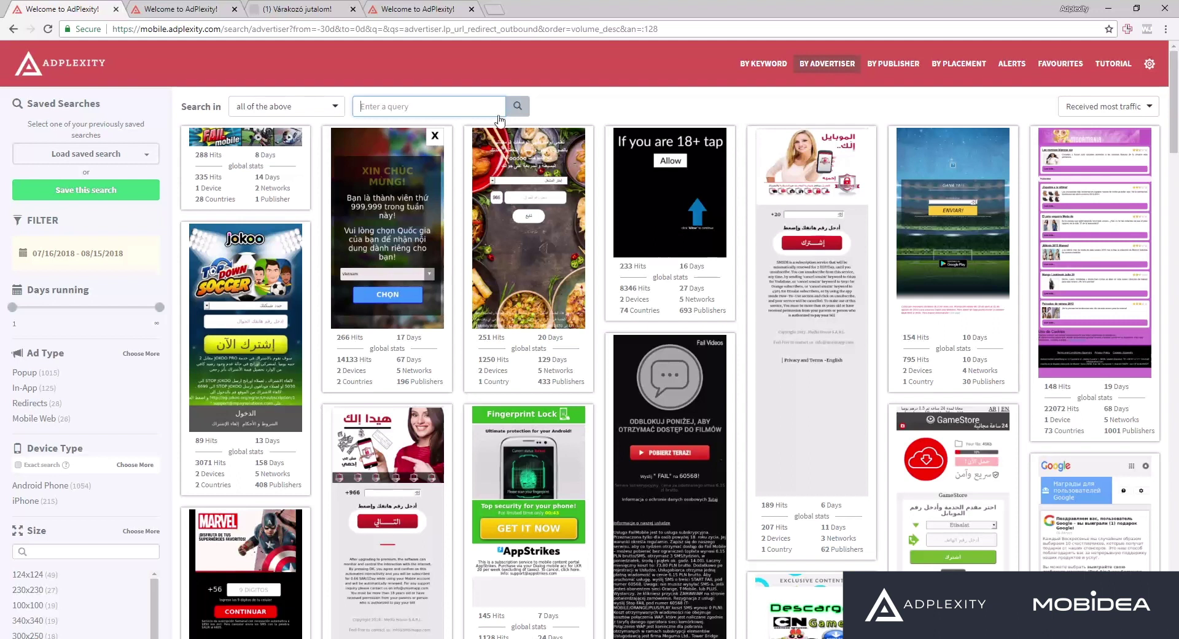
{"action": "mouse_move", "coordinate": [343, 148]}
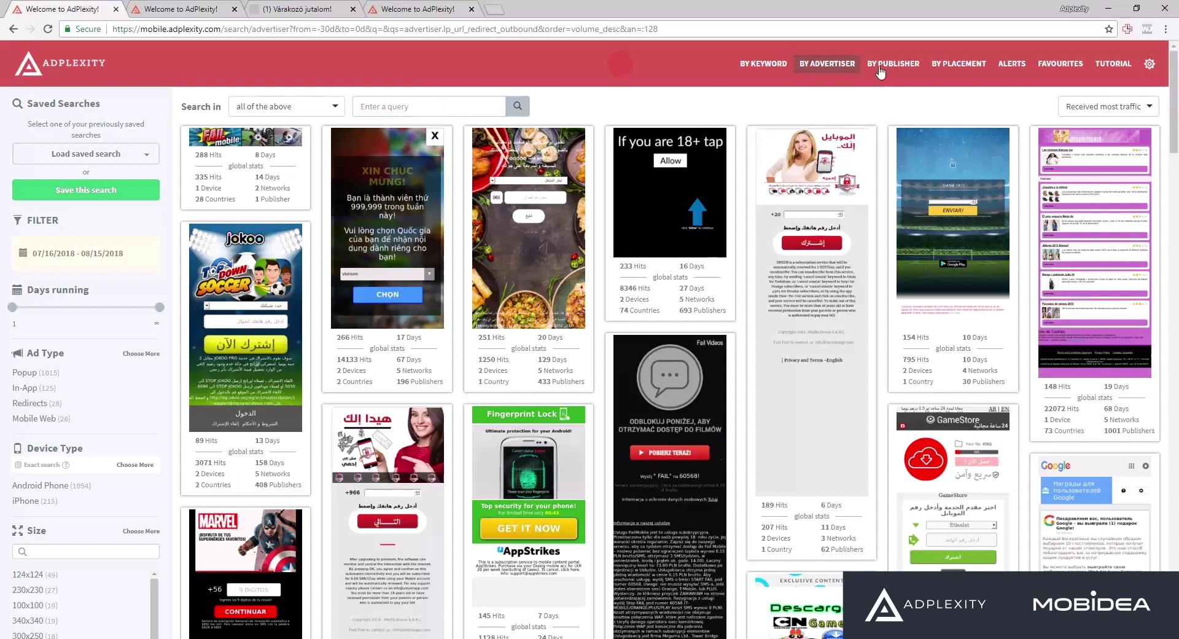
{"action": "left_click", "coordinate": [445, 107]}
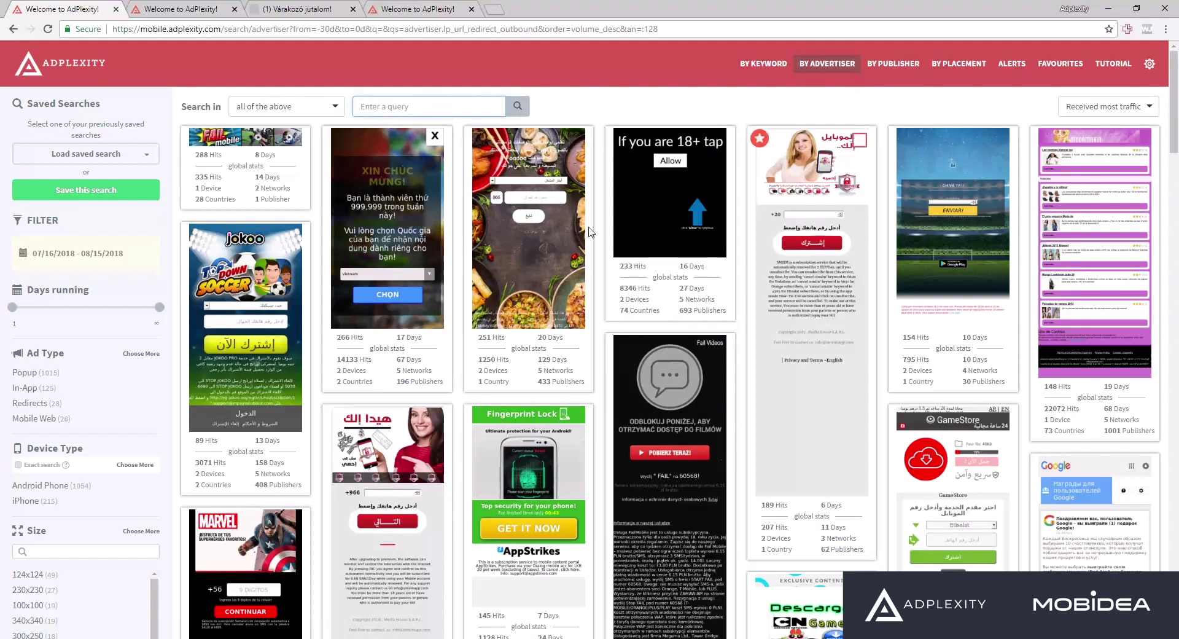
{"action": "mouse_move", "coordinate": [546, 245]}
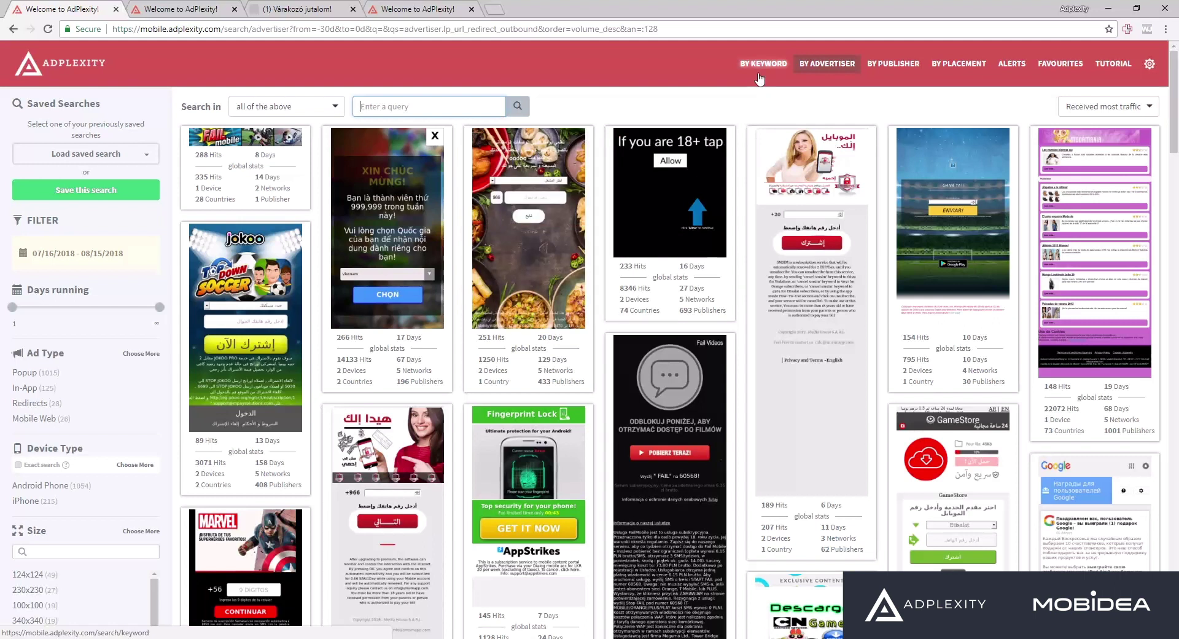
{"action": "left_click", "coordinate": [1114, 107]}
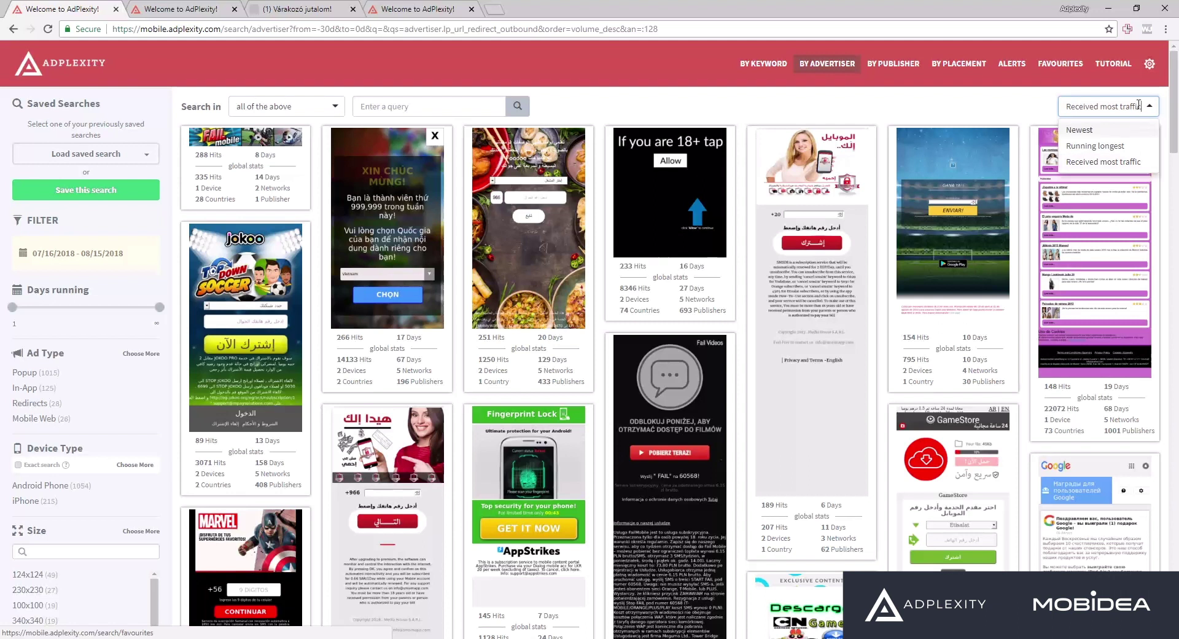
{"action": "left_click", "coordinate": [1137, 106]}
Examine the global hits and days-running stats of the Egyptian ad and the Fingerprint Lock ad.
{"action": "scroll", "coordinate": [847, 114], "scroll_direction": "down", "scroll_amount": 5}
{"action": "mouse_move", "coordinate": [831, 227]}
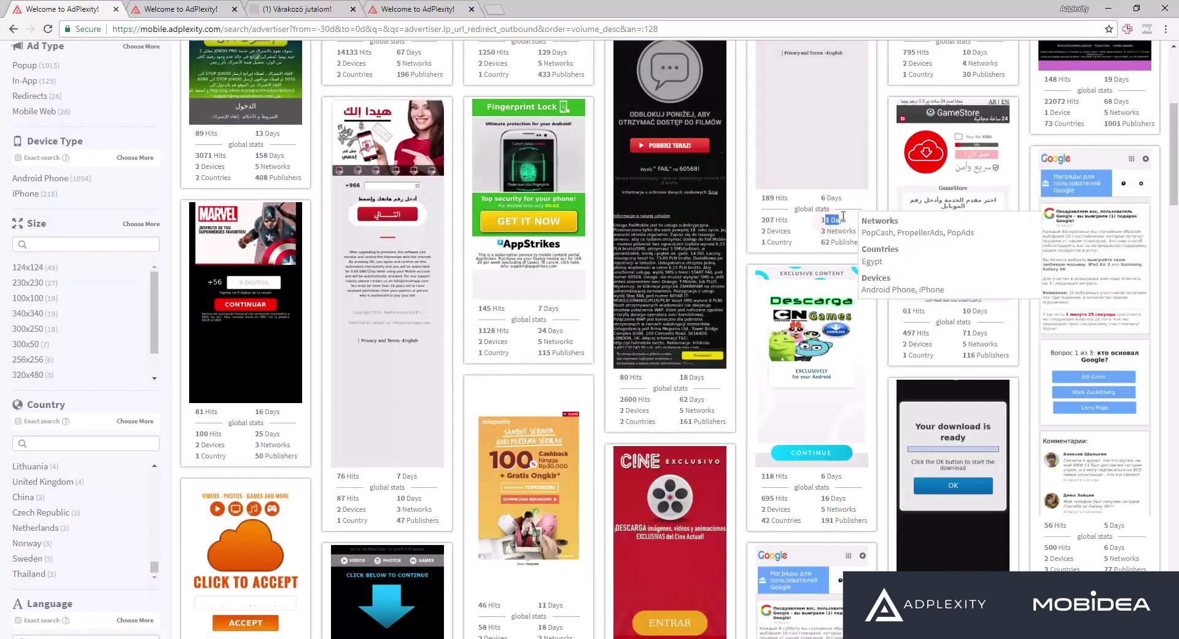
{"action": "double_click", "coordinate": [837, 220]}
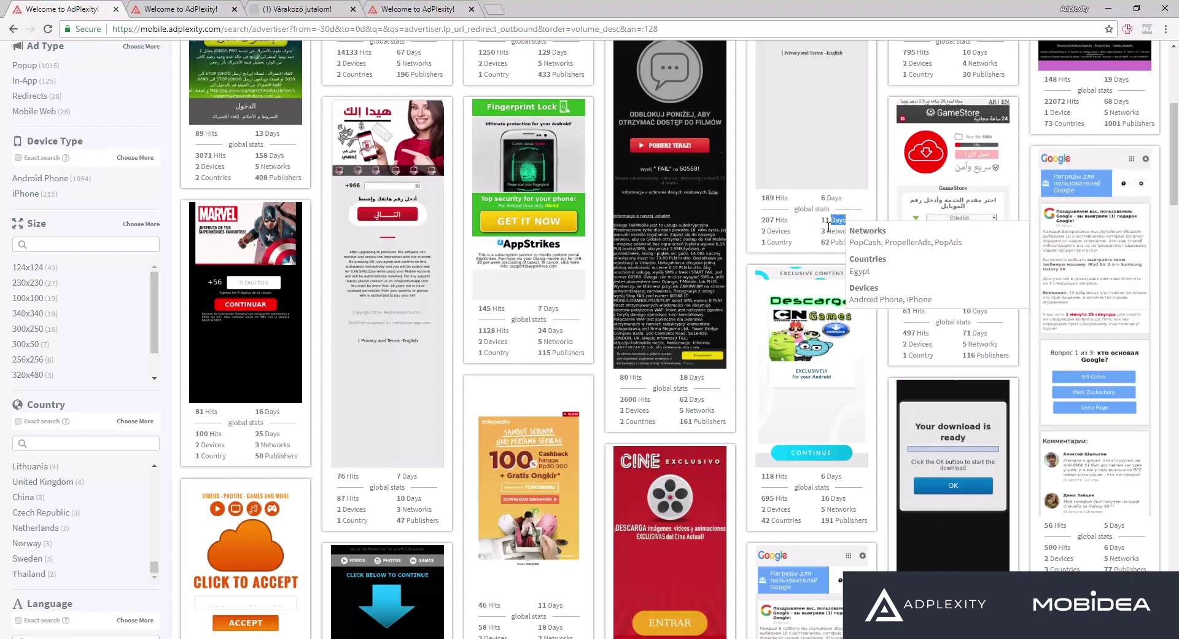
{"action": "double_click", "coordinate": [558, 330]}
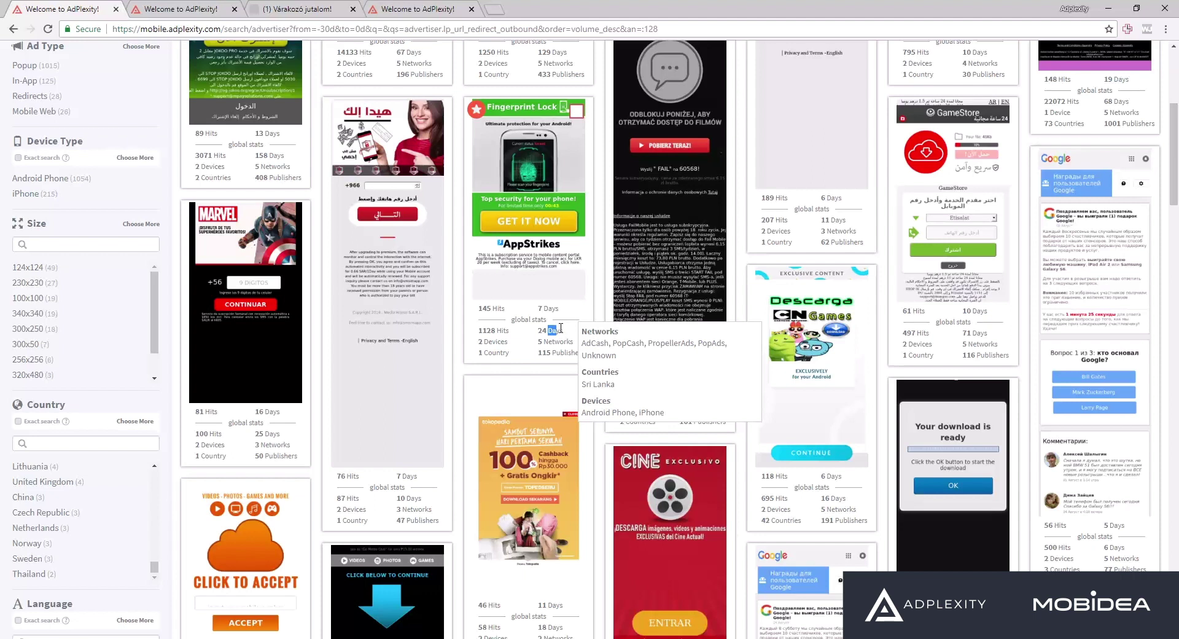
{"action": "scroll", "coordinate": [560, 328], "scroll_direction": "up", "scroll_amount": 2}
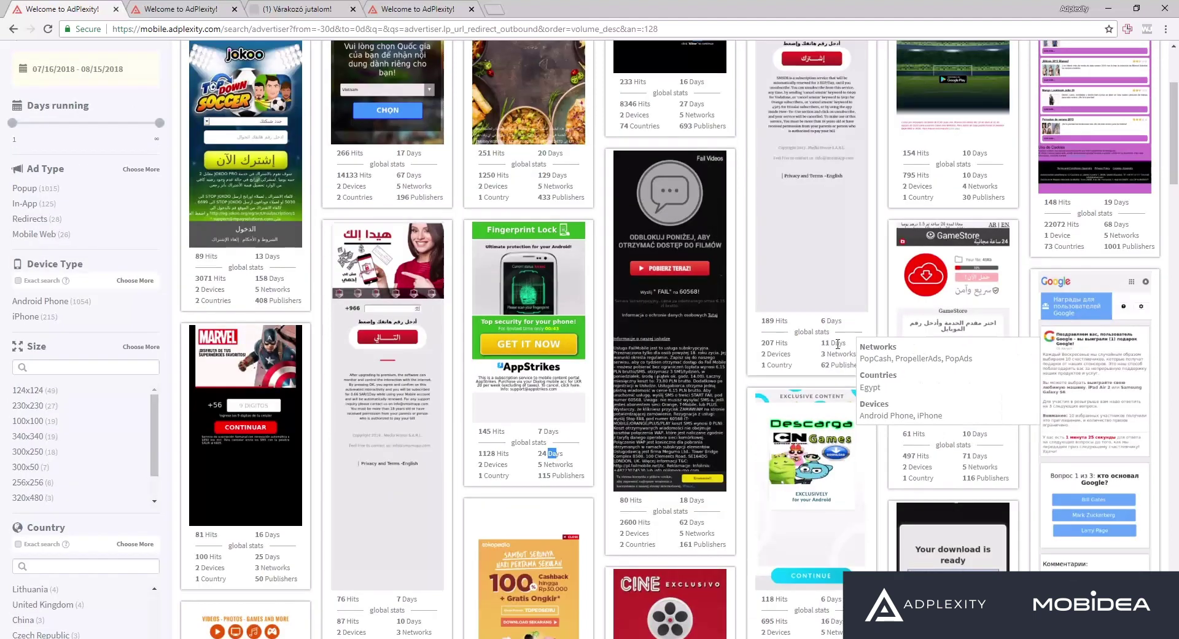
{"action": "left_click_drag", "start_coordinate": [839, 342], "coordinate": [826, 344]}
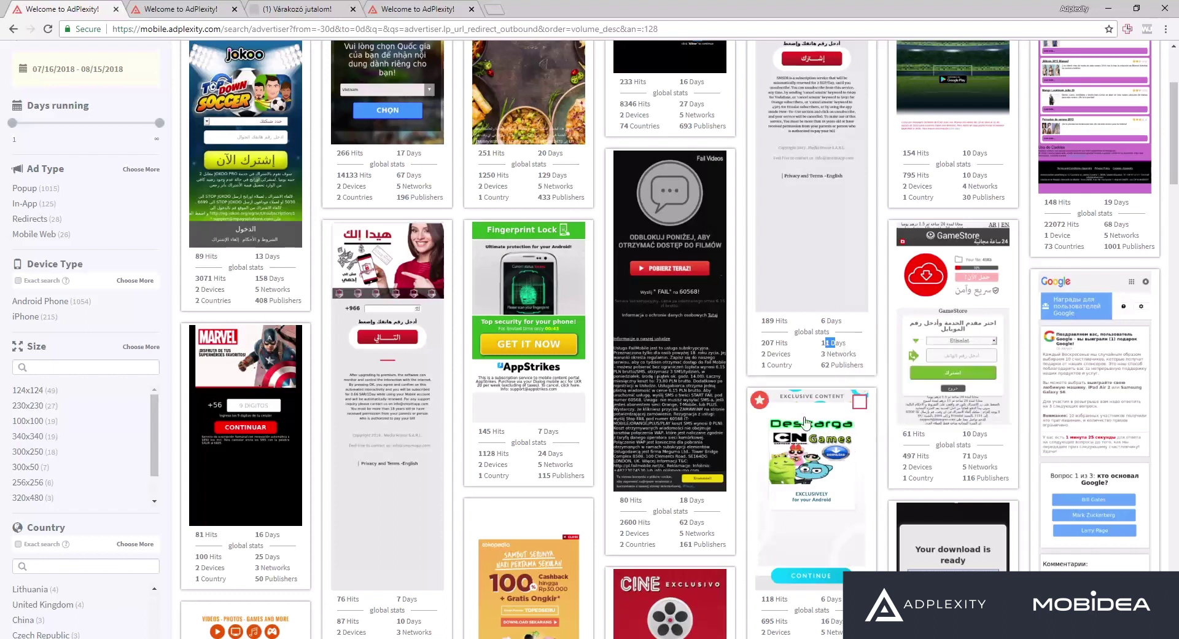
{"action": "left_click_drag", "start_coordinate": [765, 342], "coordinate": [791, 345]}
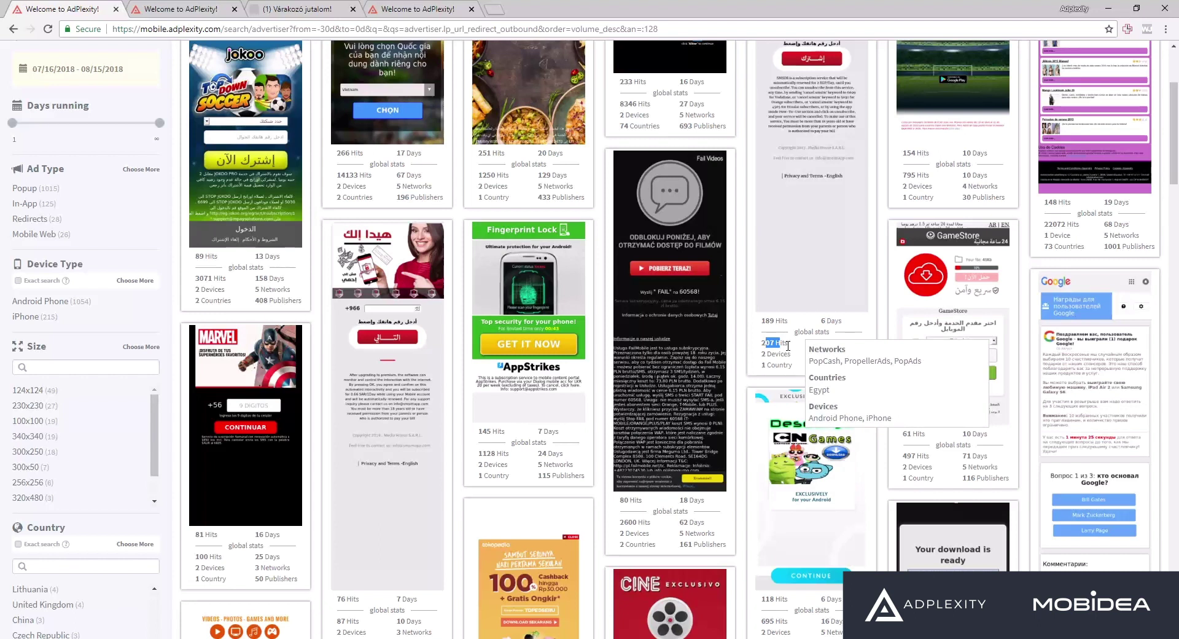
{"action": "left_click_drag", "start_coordinate": [788, 345], "coordinate": [762, 346]}
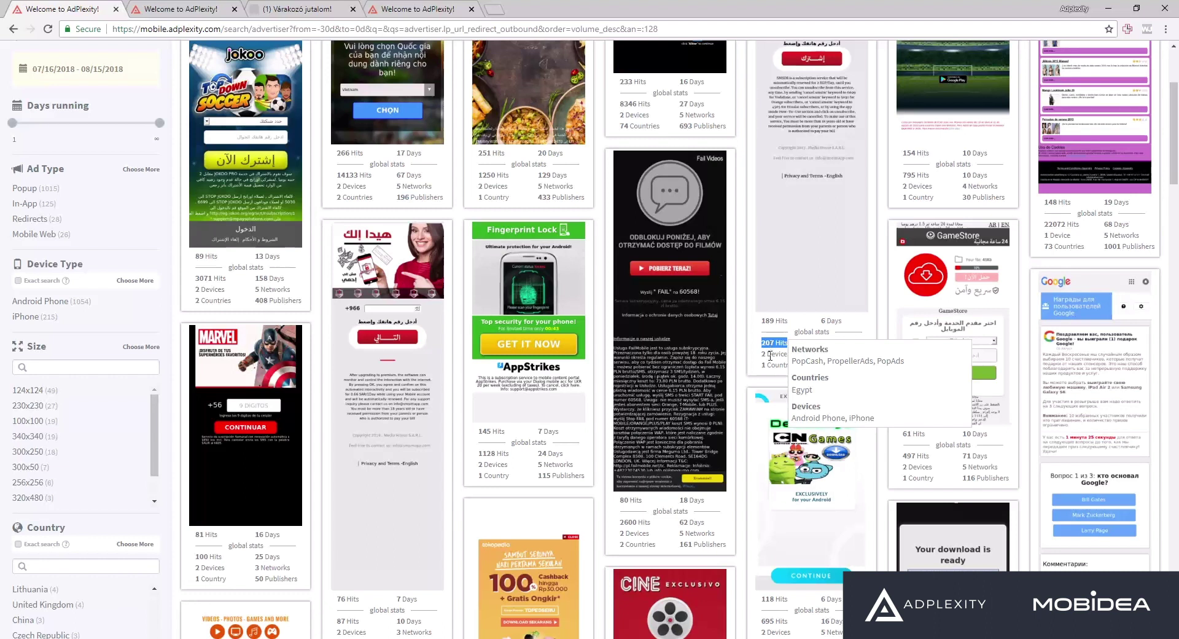
{"action": "left_click", "coordinate": [771, 347]}
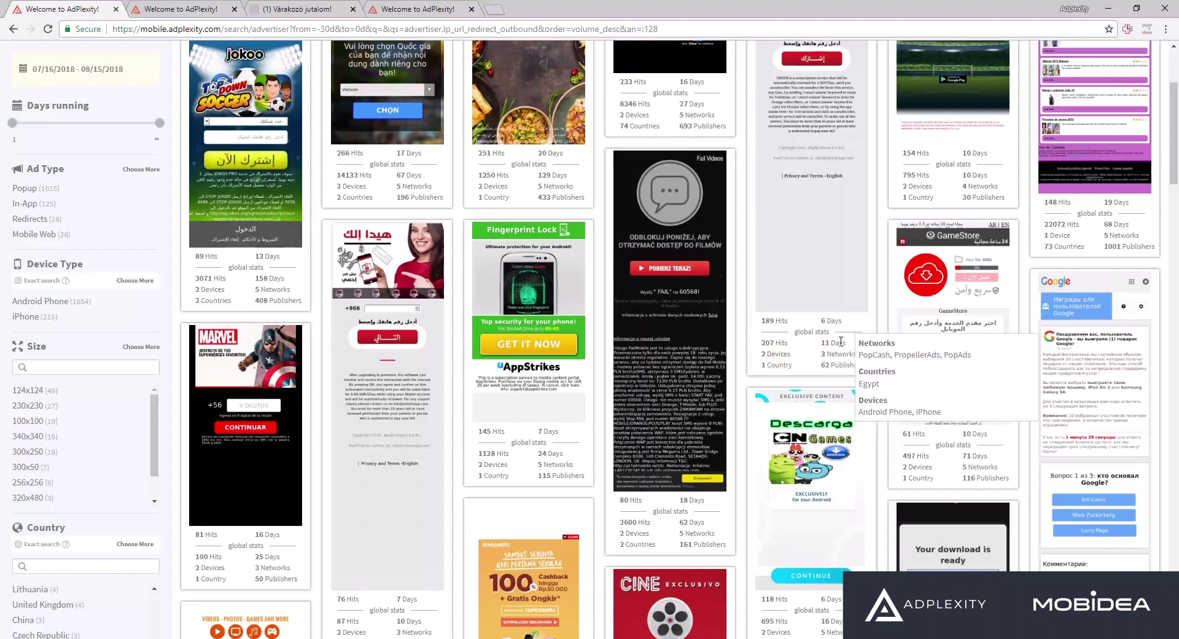
{"action": "left_click_drag", "start_coordinate": [784, 342], "coordinate": [759, 354]}
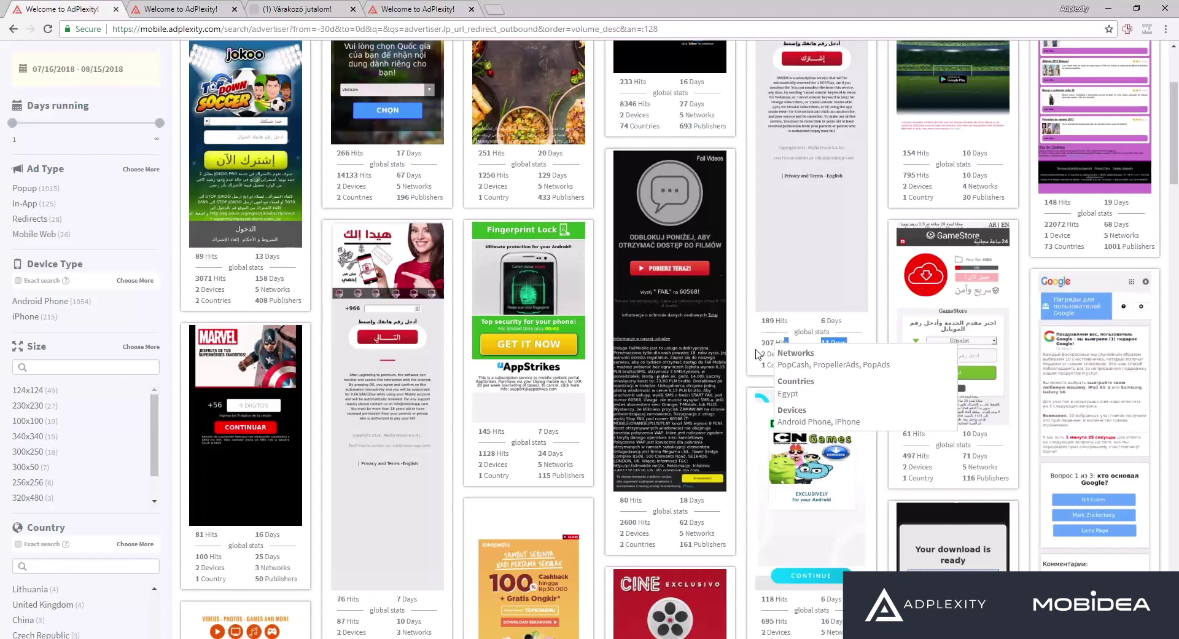
Browse the Mobidea ads down to the Affiliate network filter, checking a spin-the-wheel ad's networks, countries and devices.
{"action": "scroll", "coordinate": [473, 401], "scroll_direction": "down", "scroll_amount": 9}
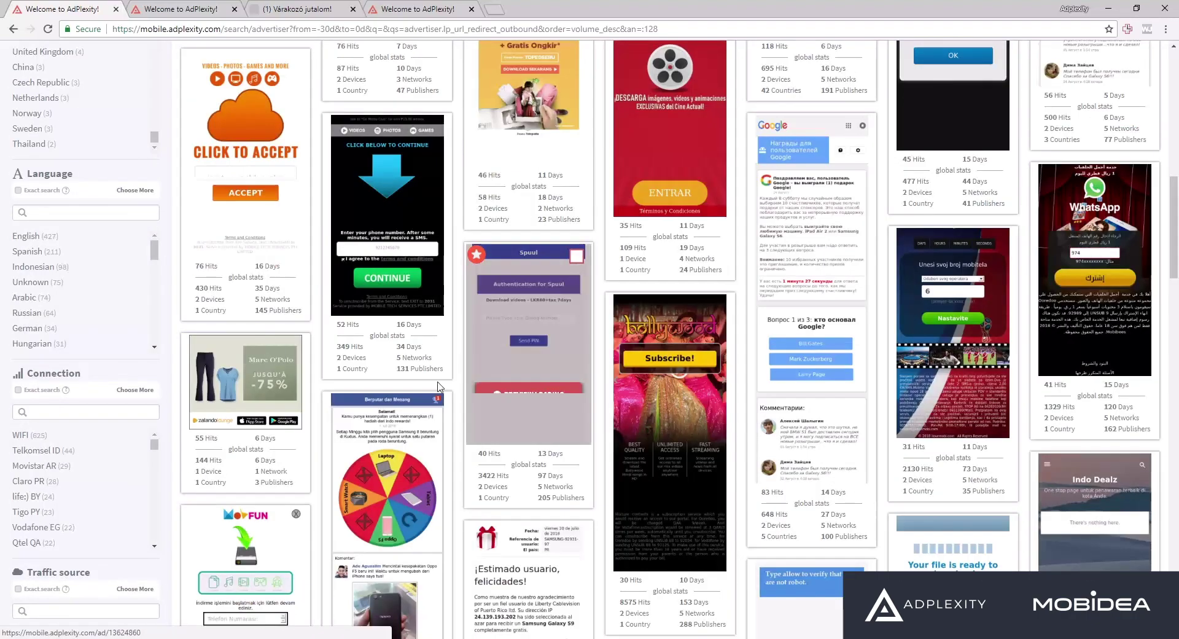
{"action": "scroll", "coordinate": [474, 401], "scroll_direction": "down", "scroll_amount": 5}
{"action": "scroll", "coordinate": [470, 399], "scroll_direction": "up", "scroll_amount": 14}
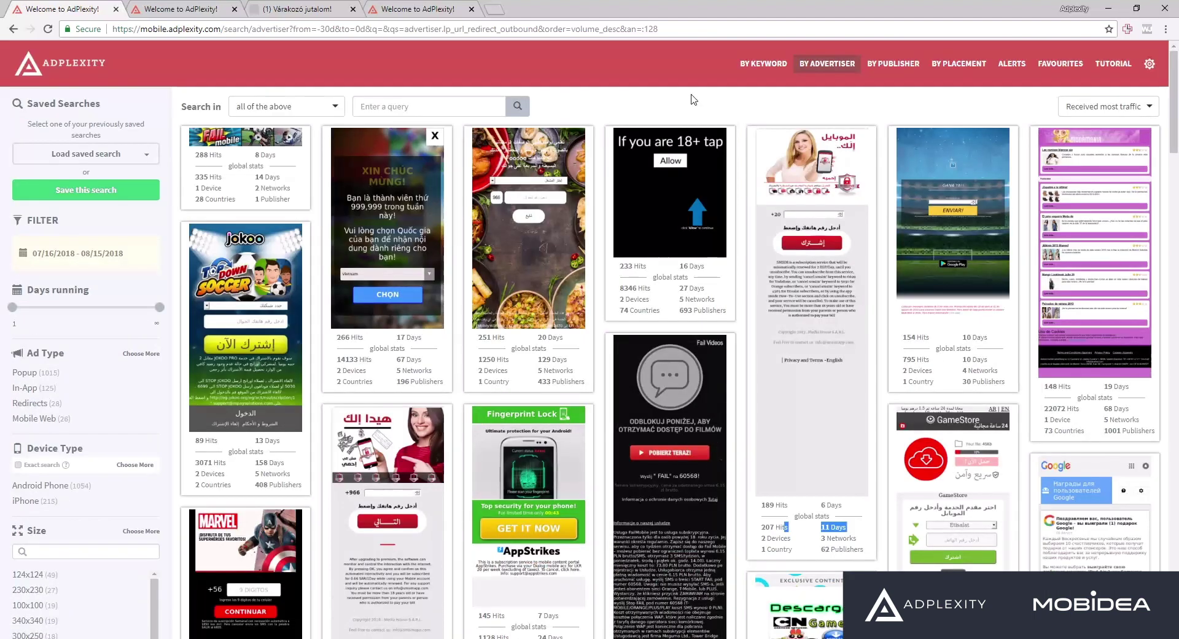
{"action": "scroll", "coordinate": [608, 223], "scroll_direction": "down", "scroll_amount": 15}
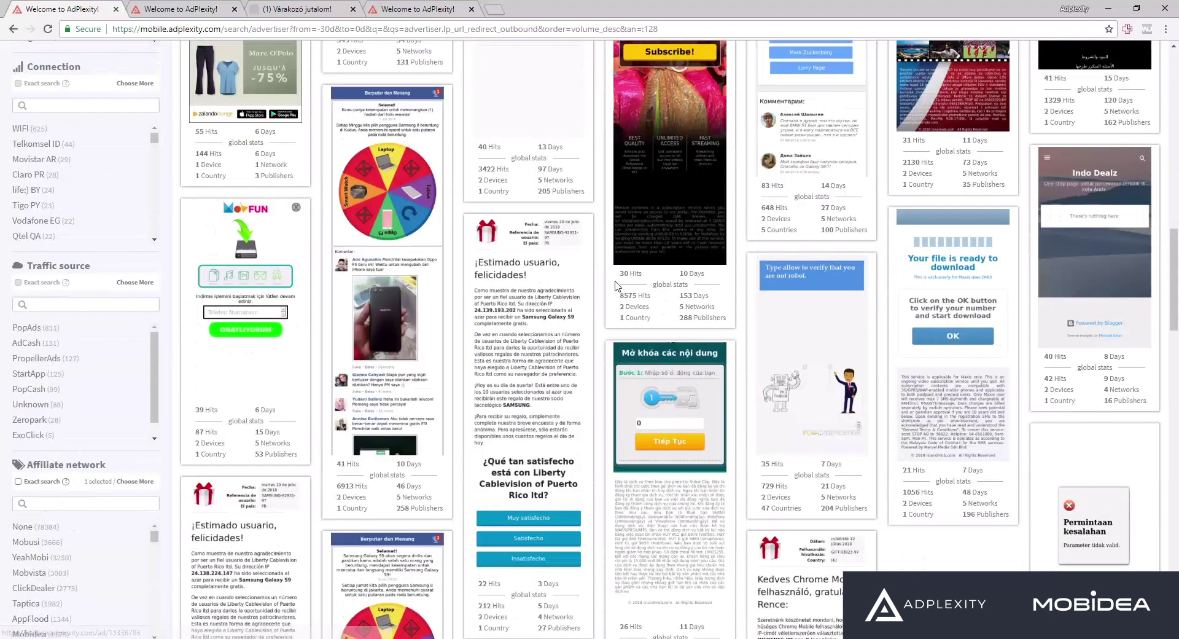
{"action": "scroll", "coordinate": [607, 289], "scroll_direction": "up", "scroll_amount": 5}
{"action": "scroll", "coordinate": [476, 368], "scroll_direction": "down", "scroll_amount": 5}
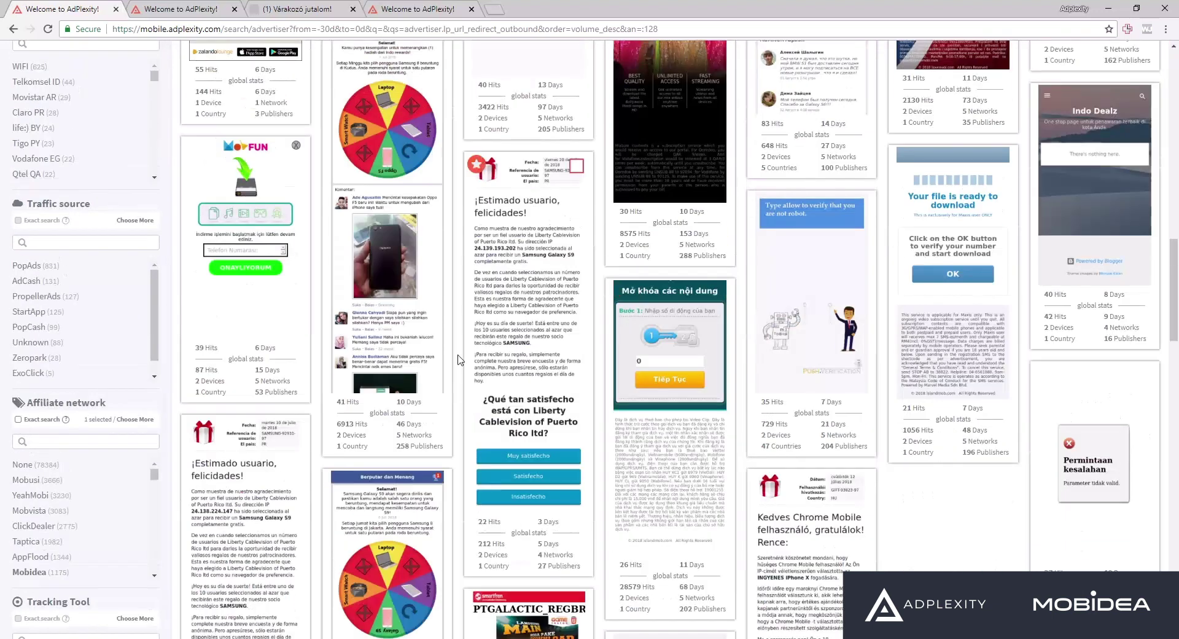
{"action": "mouse_move", "coordinate": [409, 426]}
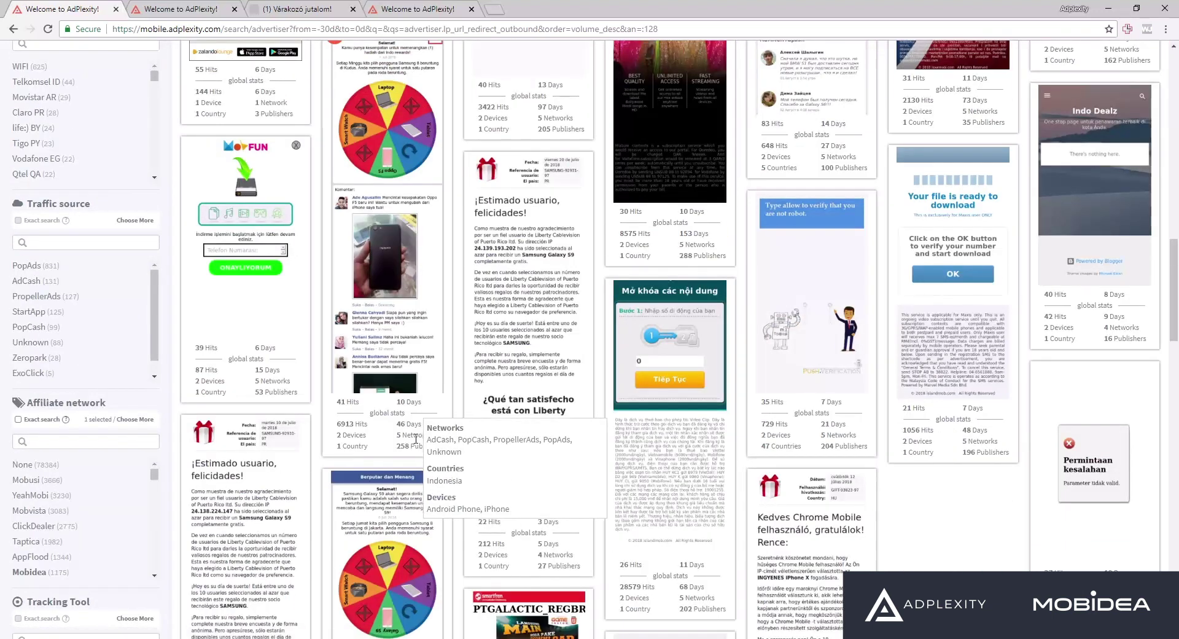
{"action": "scroll", "coordinate": [409, 426], "scroll_direction": "down", "scroll_amount": 1}
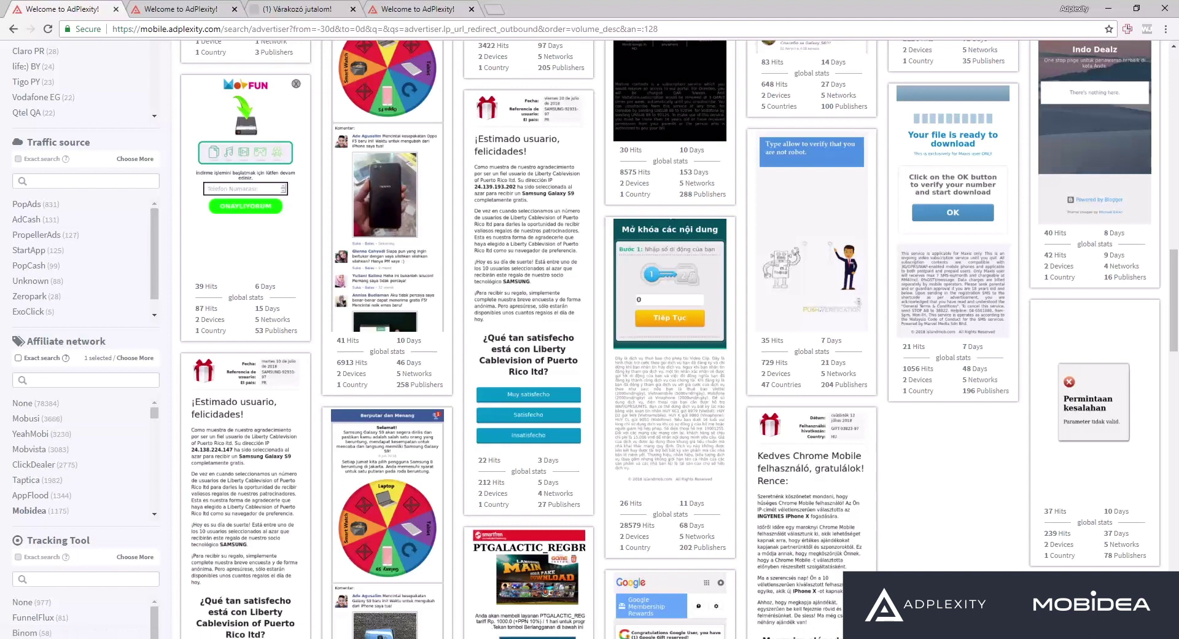
Open Notepad, write "IMMIATE THAN INNOVATE" in the blank note, and select the text.
{"action": "key", "text": "super"}
{"action": "type", "text": "note"}
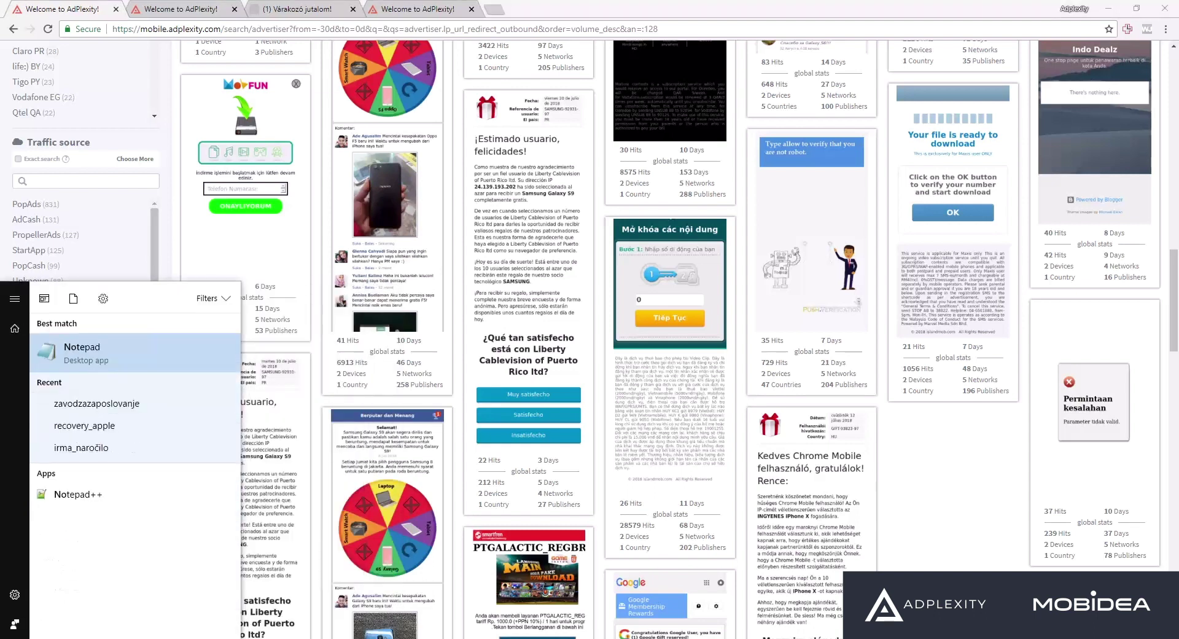
{"action": "key", "text": "Return"}
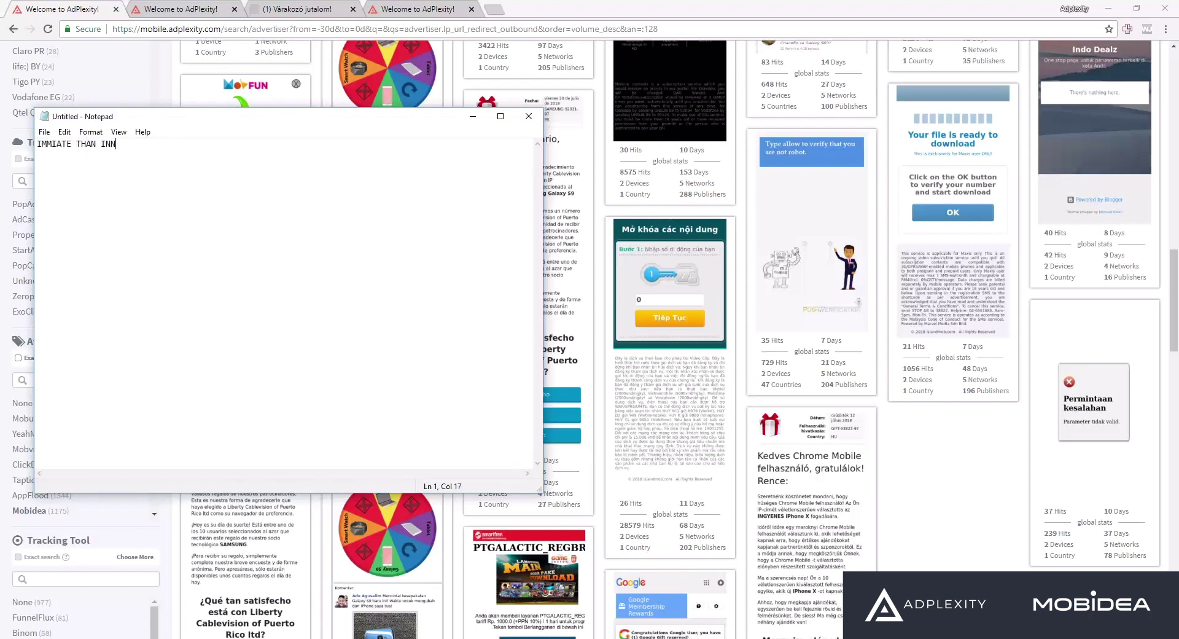
{"action": "key", "text": "ctrl+a"}
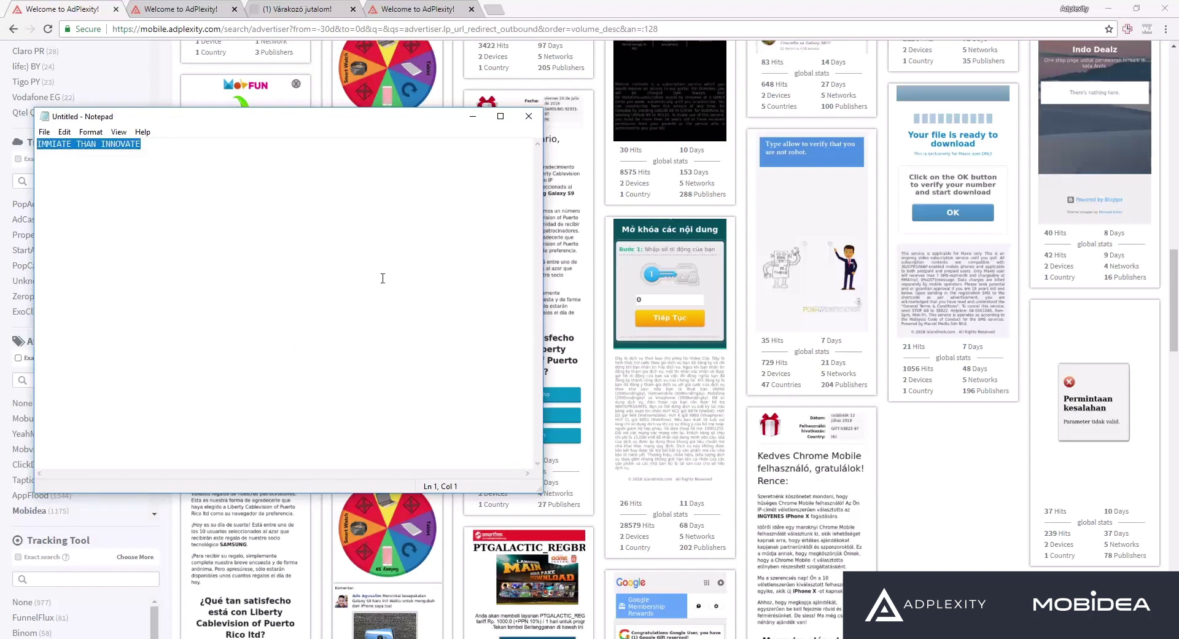
Append "- by" and the author's name to the Notepad phrase, and select the whole line.
{"action": "left_click", "coordinate": [208, 242]}
{"action": "key", "text": "ctrl+a"}
{"action": "left_click", "coordinate": [213, 219]}
{"action": "key", "text": "ctrl+a"}
{"action": "left_click", "coordinate": [315, 196]}
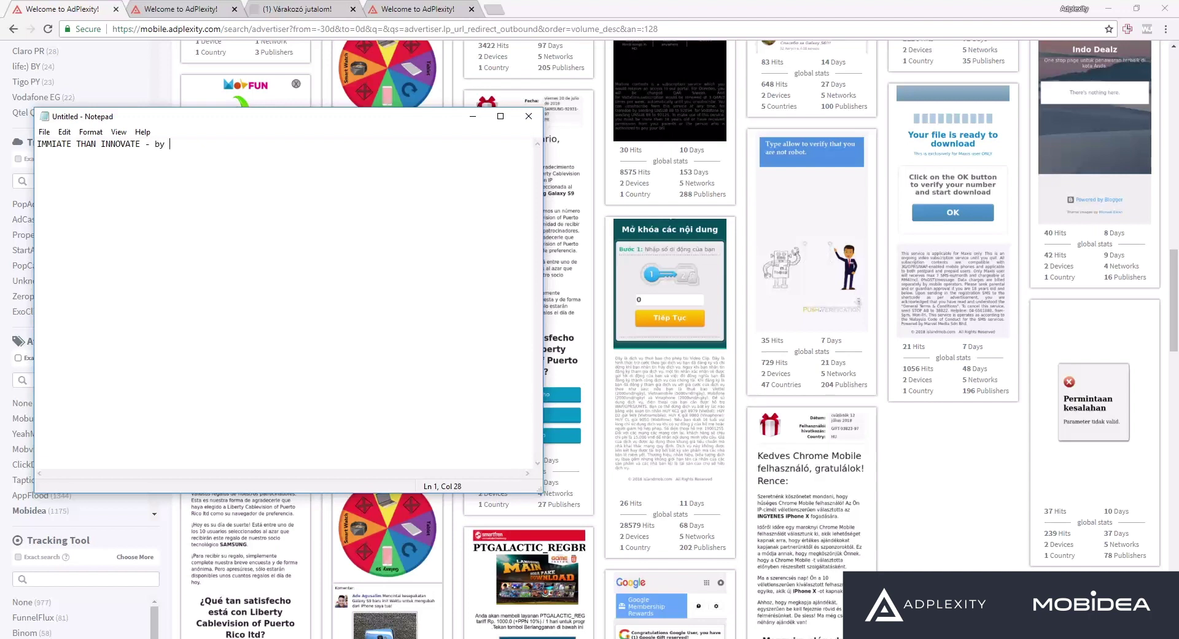
{"action": "key", "text": "ctrl+a"}
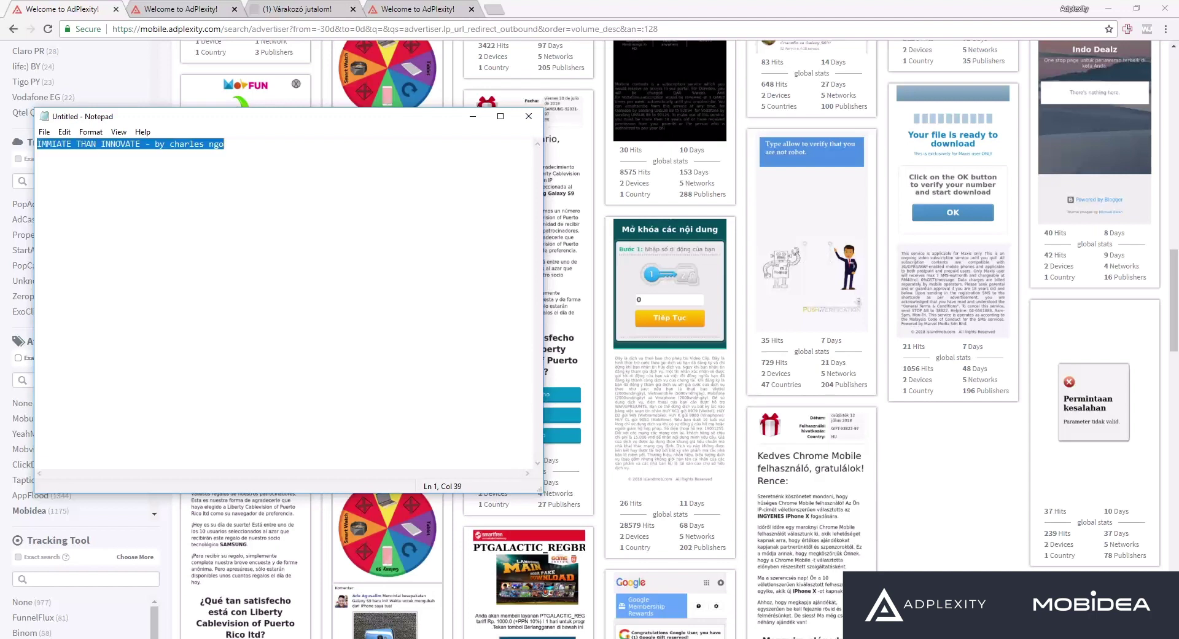
Switch back to the browser's advertiser results and open the Indonesian spin-the-wheel ad's details in a new tab.
{"action": "left_click", "coordinate": [585, 6]}
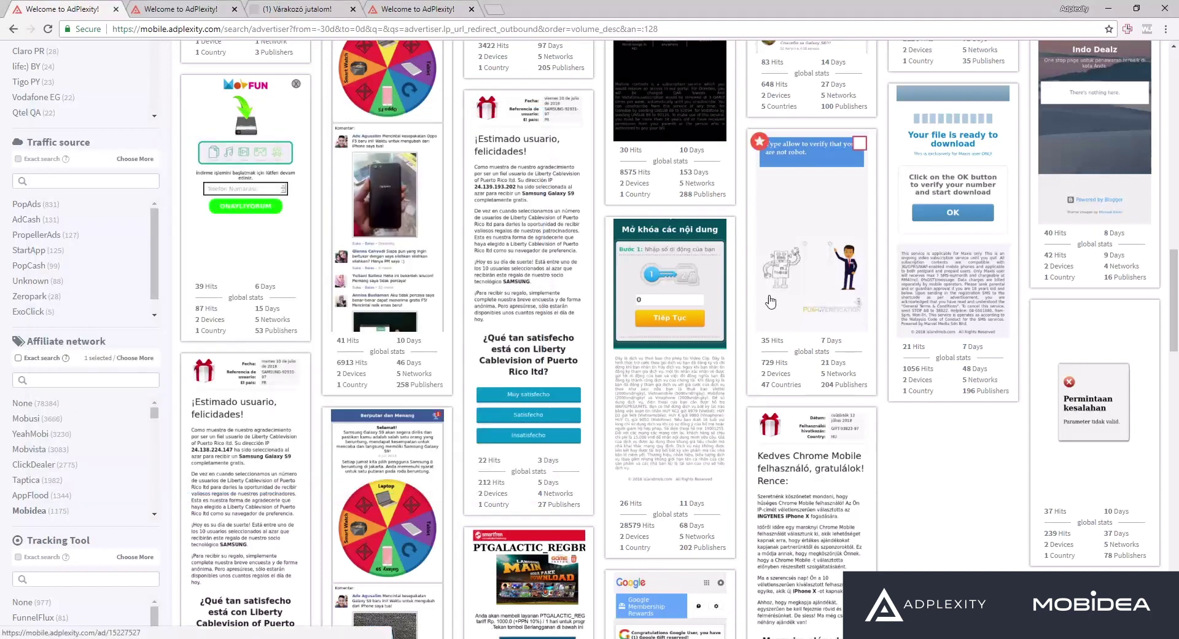
{"action": "scroll", "coordinate": [688, 394], "scroll_direction": "down", "scroll_amount": 9}
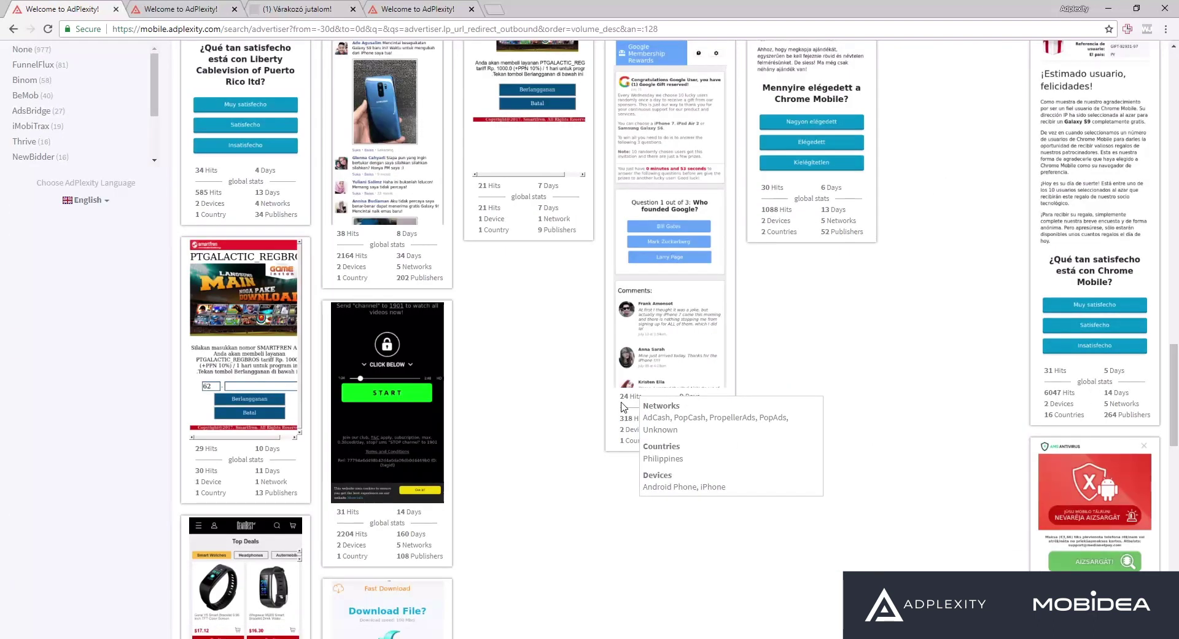
{"action": "left_click", "coordinate": [388, 108]}
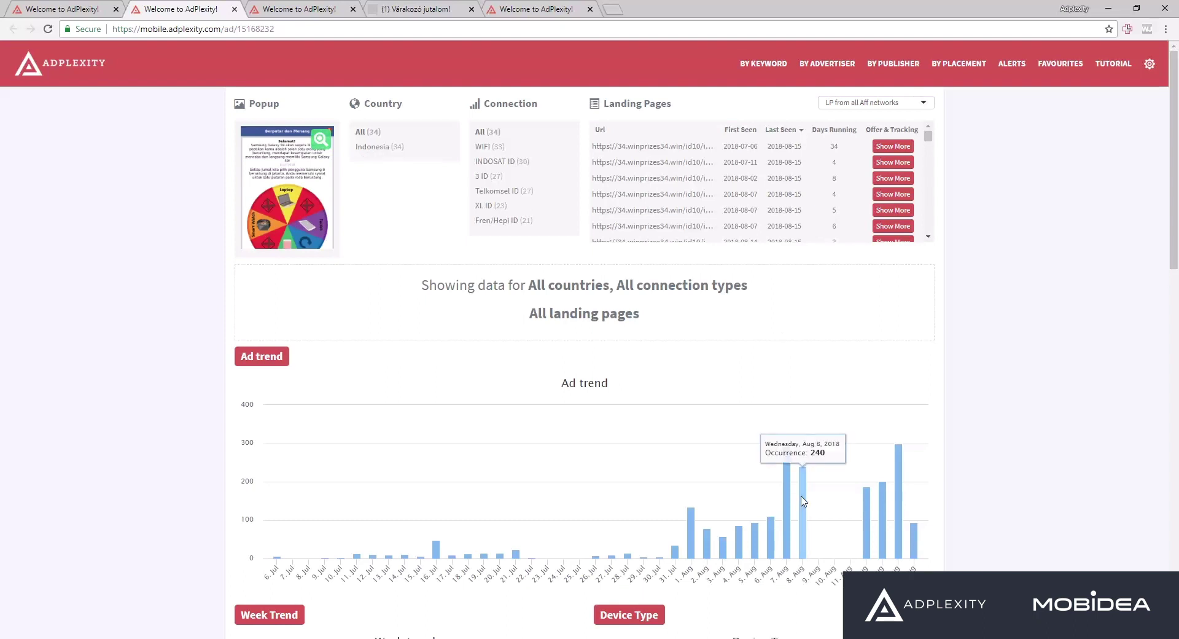
Examine the ad's daily trend, placement and traffic source charts, and check today's date in the system calendar.
{"action": "mouse_move", "coordinate": [918, 545]}
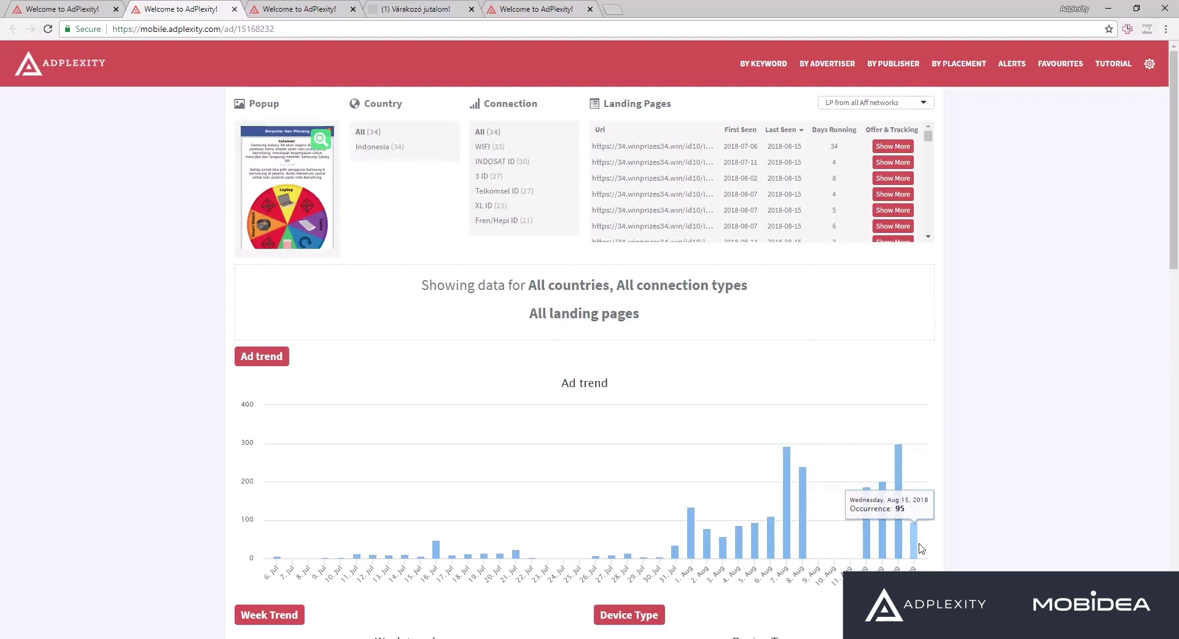
{"action": "mouse_move", "coordinate": [896, 508]}
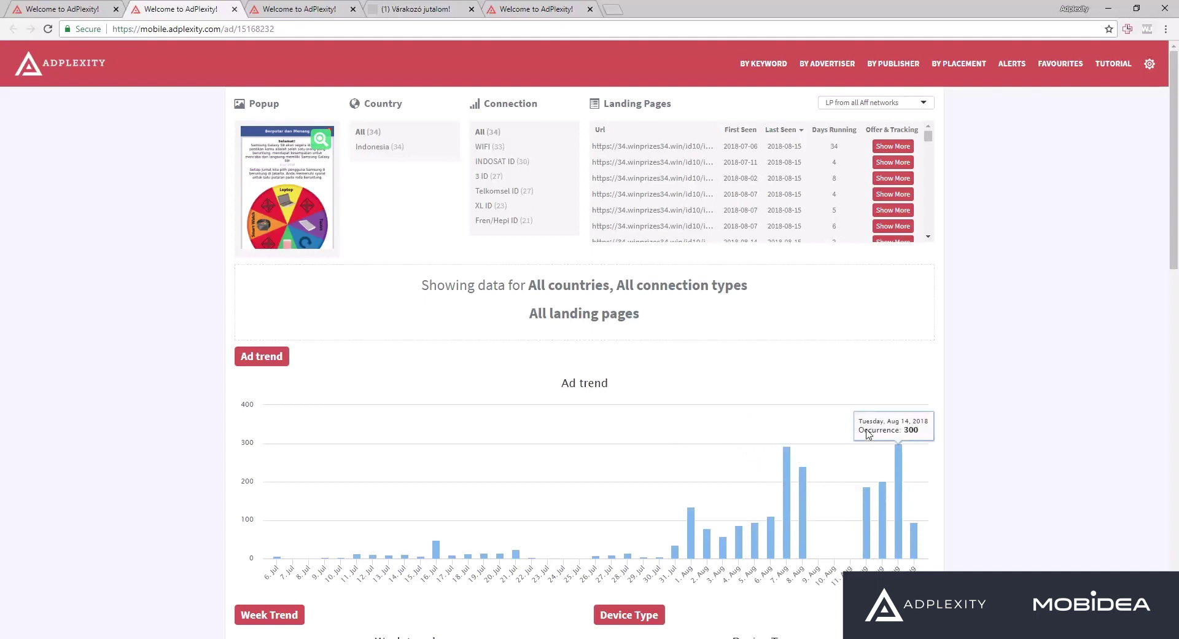
{"action": "scroll", "coordinate": [896, 380], "scroll_direction": "down", "scroll_amount": 2}
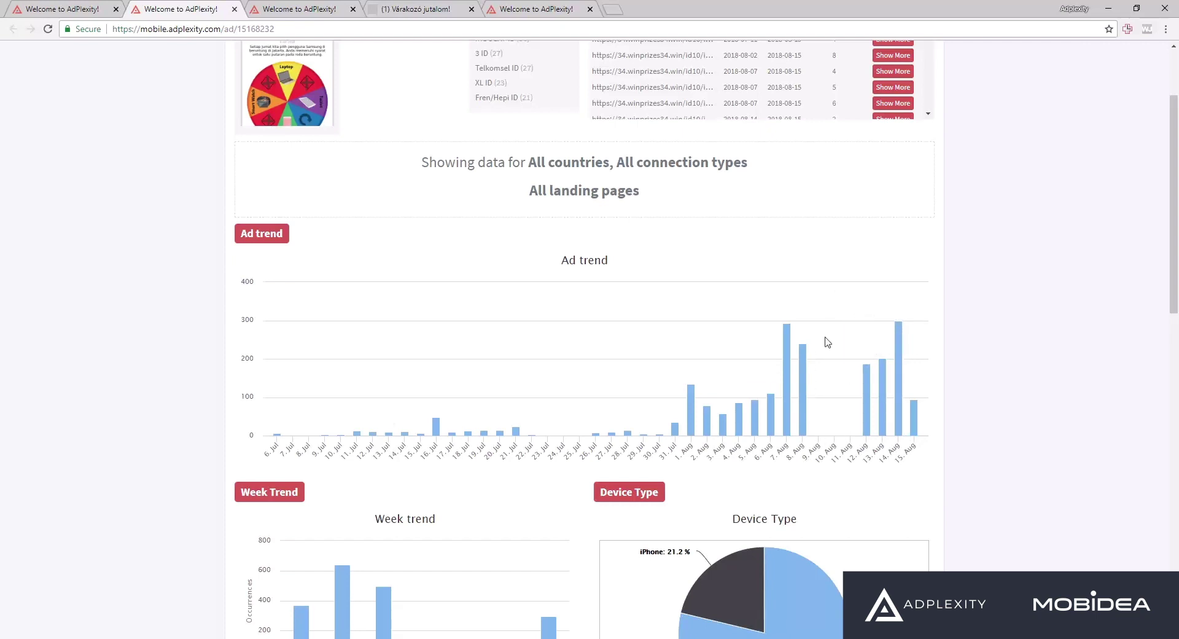
{"action": "mouse_move", "coordinate": [901, 355]}
{"action": "scroll", "coordinate": [837, 400], "scroll_direction": "down", "scroll_amount": 15}
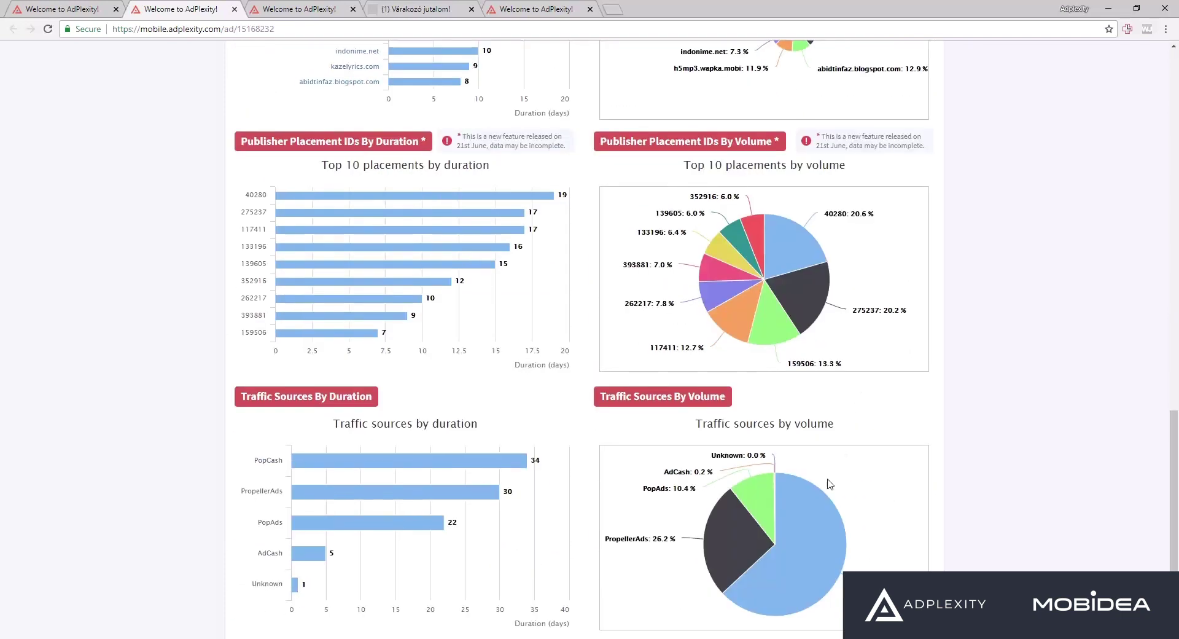
{"action": "scroll", "coordinate": [921, 332], "scroll_direction": "up", "scroll_amount": 15}
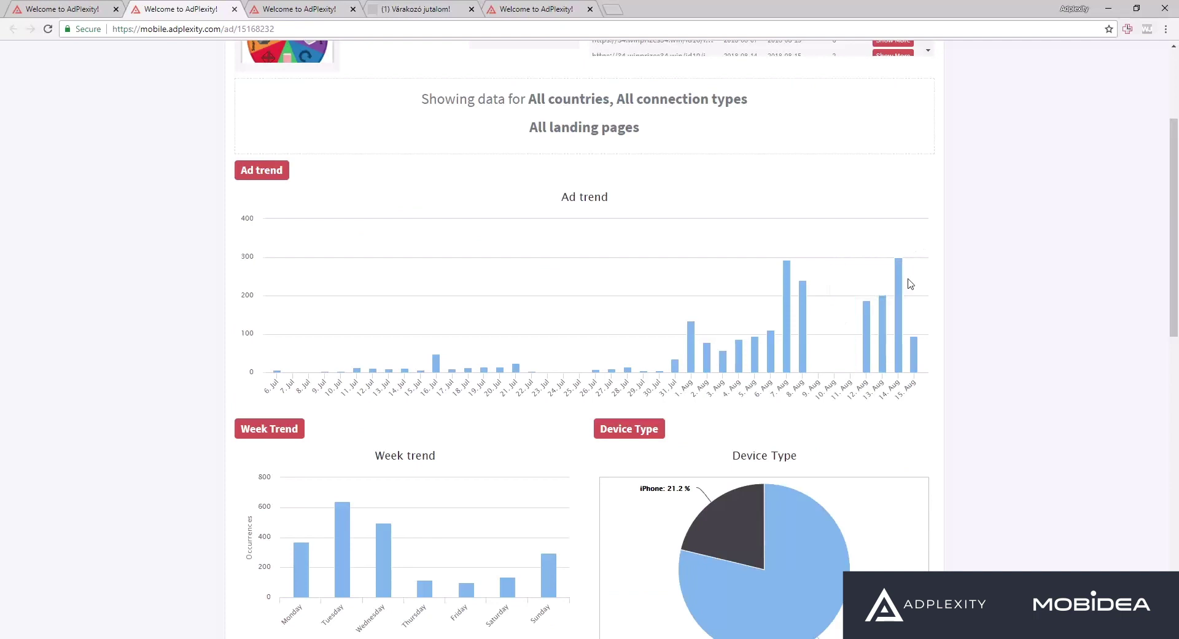
{"action": "scroll", "coordinate": [819, 412], "scroll_direction": "up", "scroll_amount": 3}
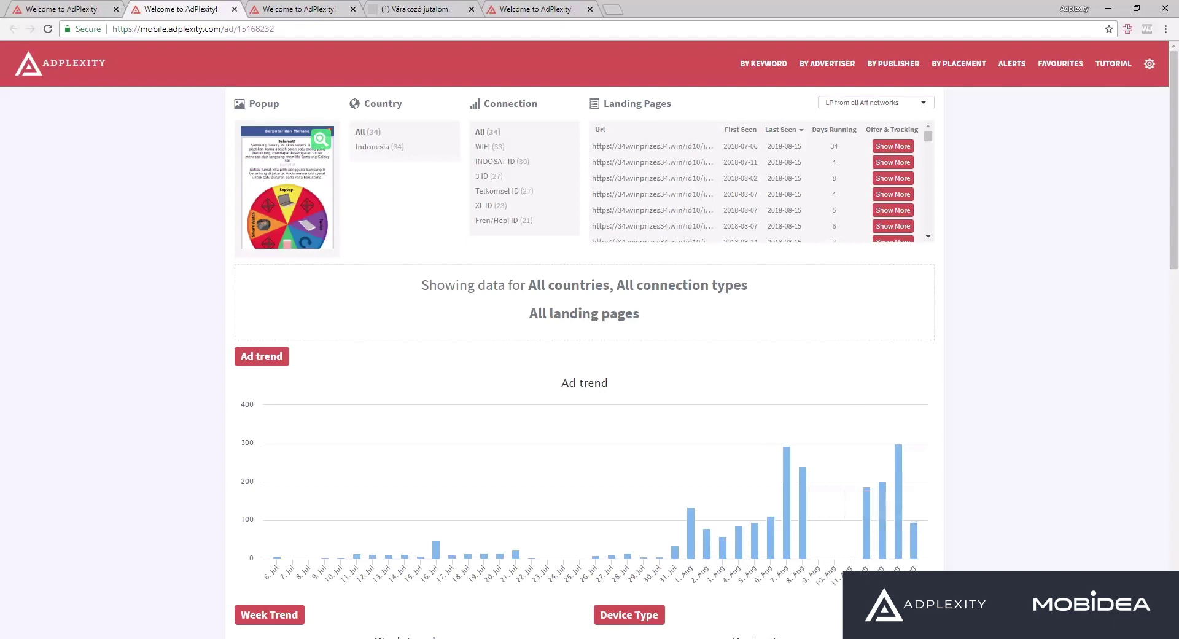
{"action": "left_click", "coordinate": [1147, 605]}
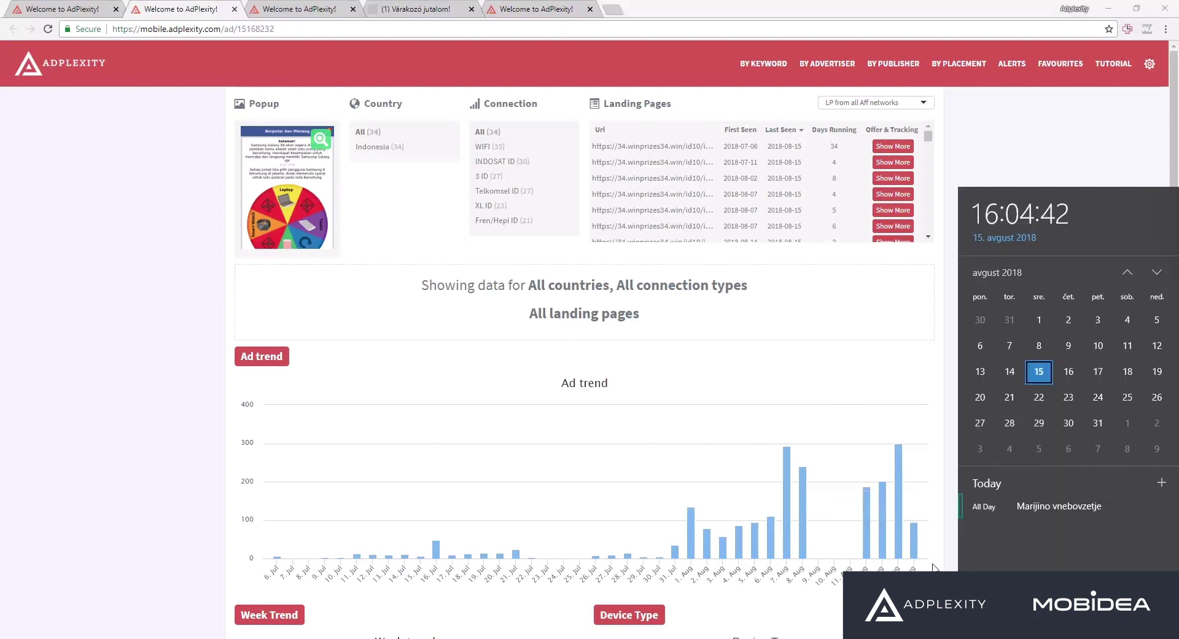
Close the system calendar and sort the ad's landing pages by days running, longest first.
{"action": "left_click", "coordinate": [924, 513]}
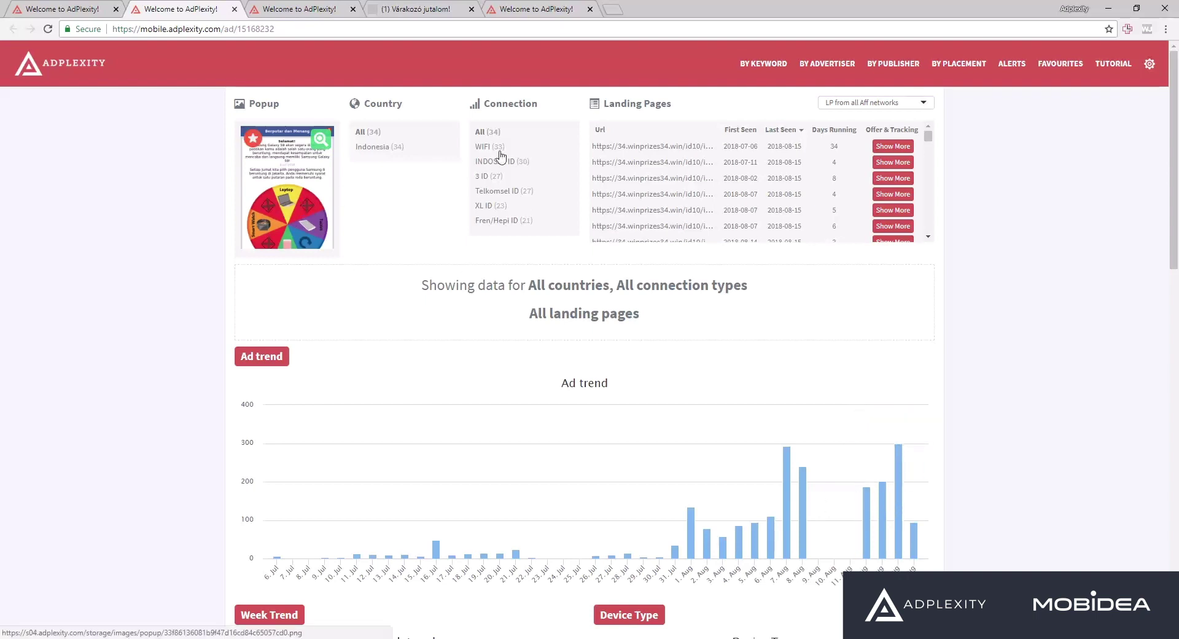
{"action": "left_click", "coordinate": [840, 130]}
{"action": "left_click", "coordinate": [840, 131]}
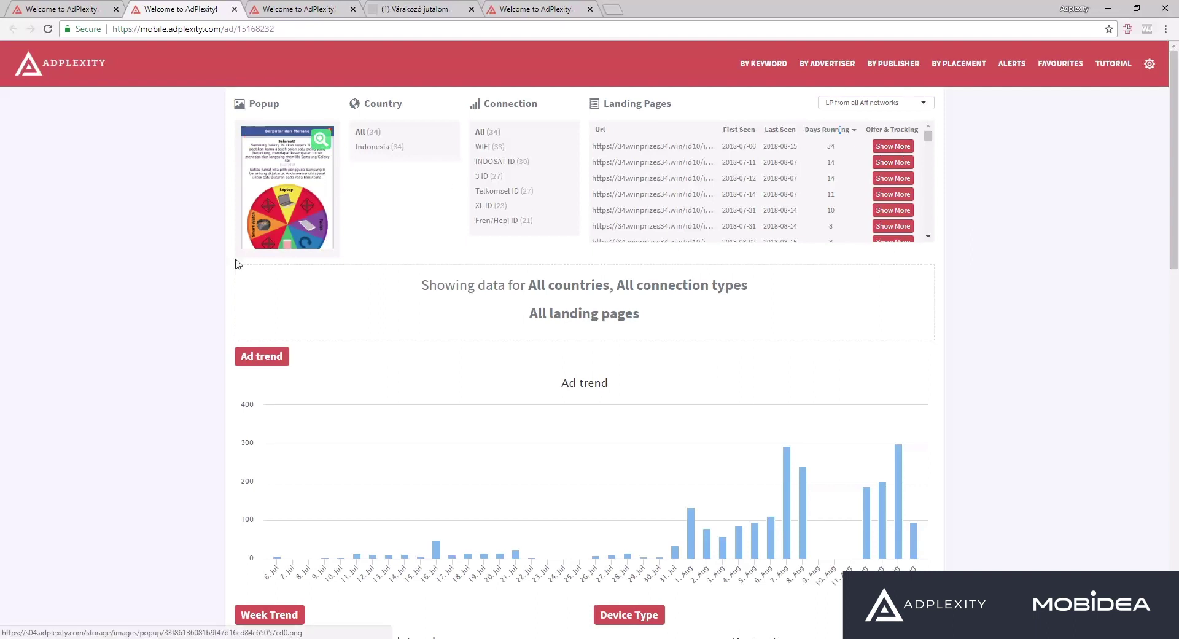
Examine the ad's popup creative, daily trend, and the publisher, placement and traffic source charts by duration and volume.
{"action": "scroll", "coordinate": [502, 227], "scroll_direction": "down", "scroll_amount": 7}
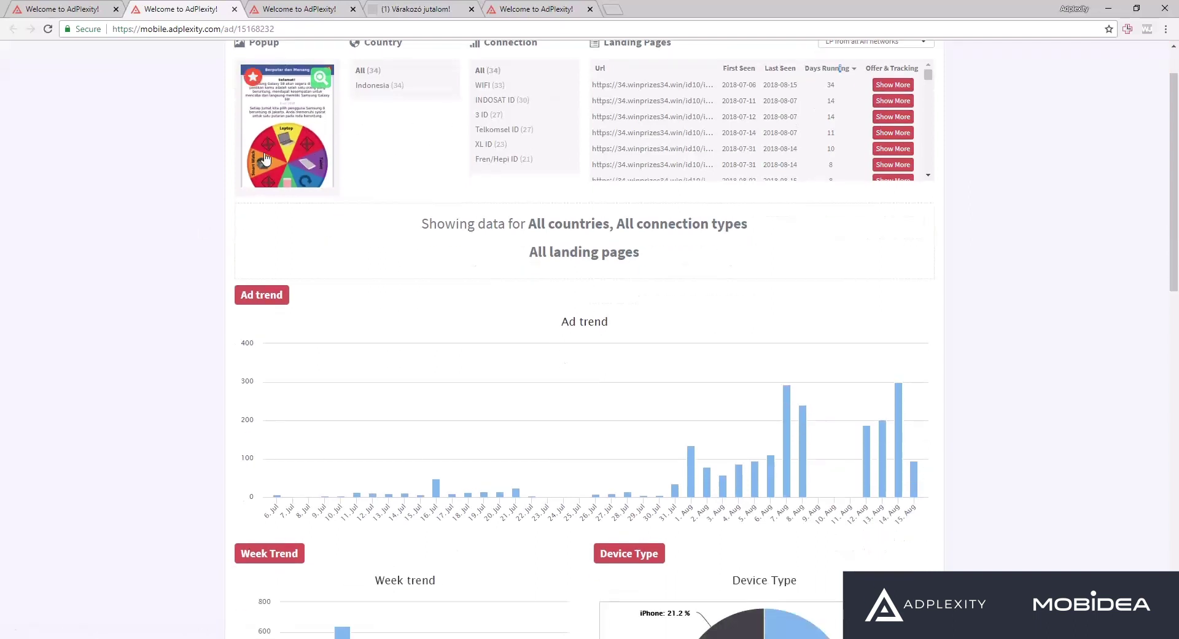
{"action": "scroll", "coordinate": [502, 227], "scroll_direction": "down", "scroll_amount": 2}
{"action": "scroll", "coordinate": [504, 246], "scroll_direction": "up", "scroll_amount": 8}
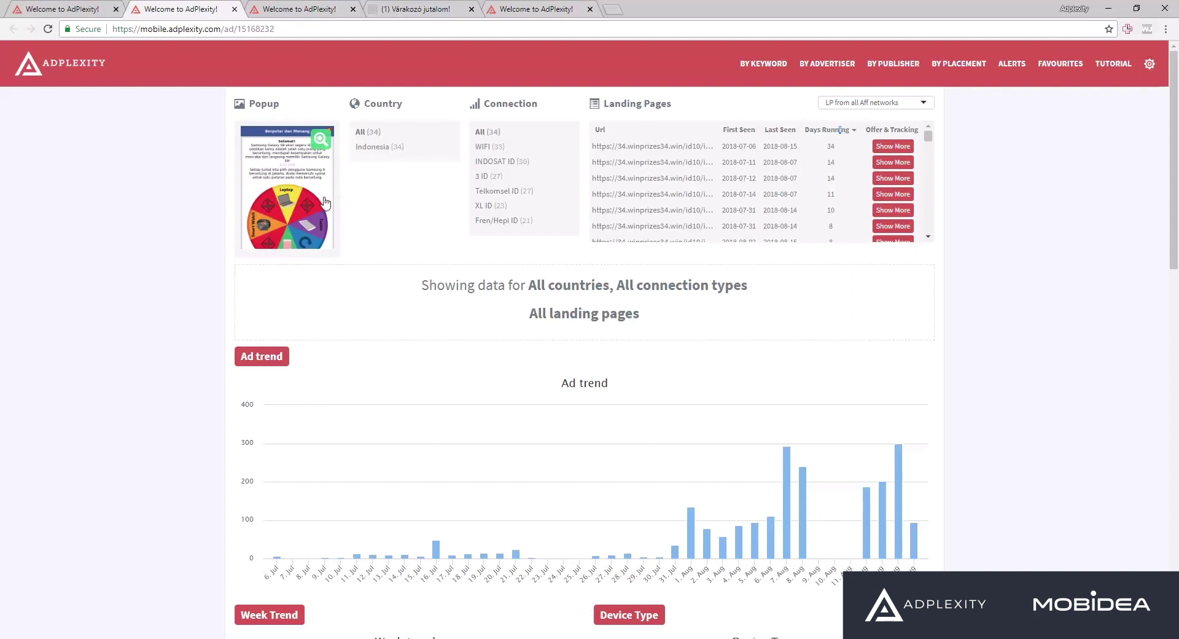
{"action": "mouse_move", "coordinate": [314, 212]}
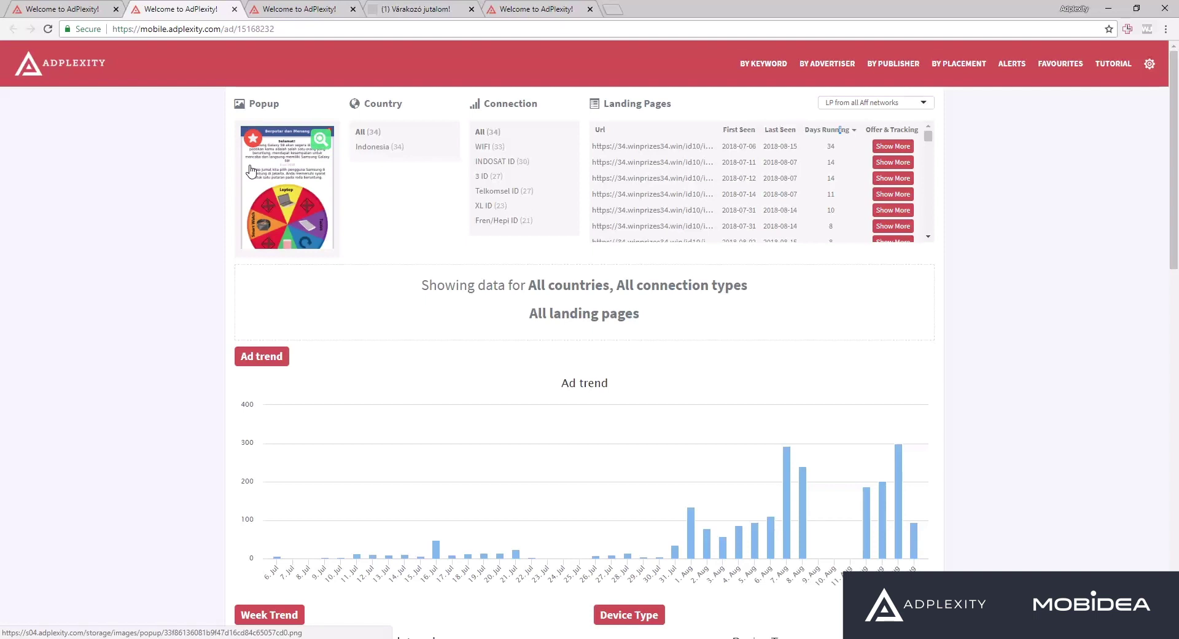
{"action": "scroll", "coordinate": [406, 219], "scroll_direction": "down", "scroll_amount": 10}
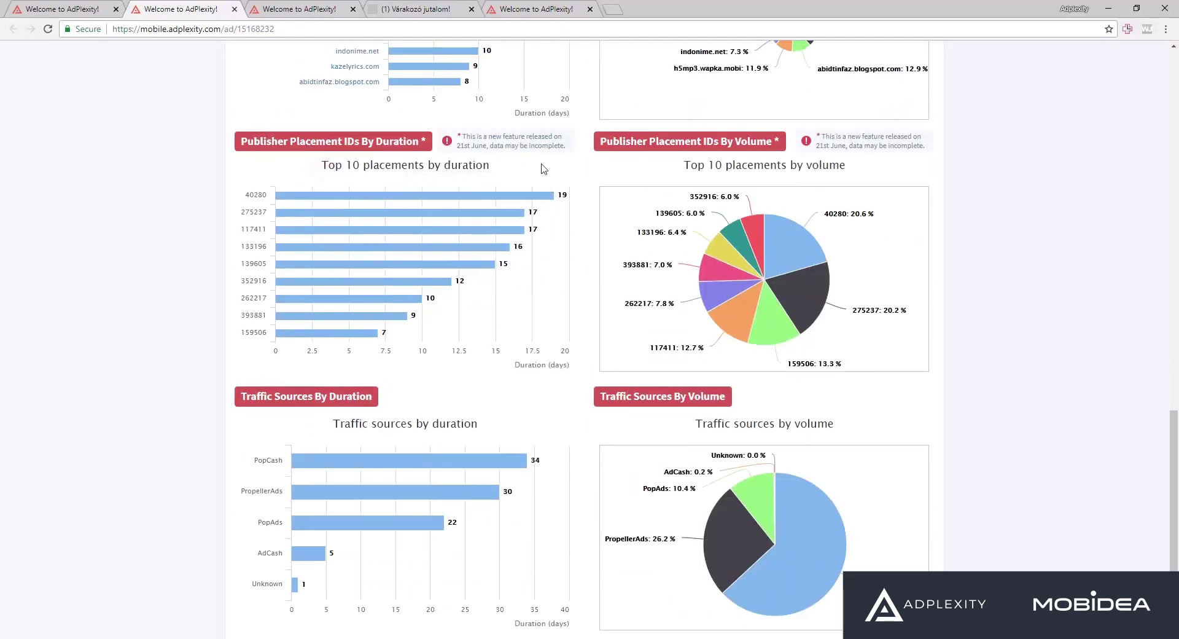
{"action": "scroll", "coordinate": [476, 181], "scroll_direction": "up", "scroll_amount": 4}
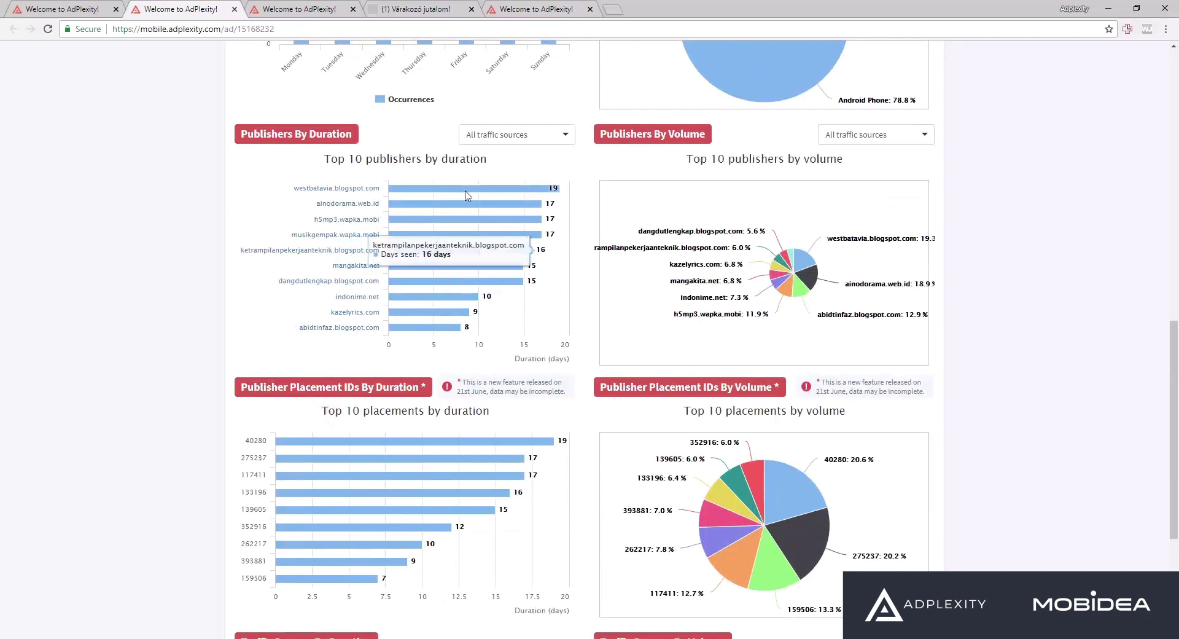
{"action": "left_click", "coordinate": [369, 152]}
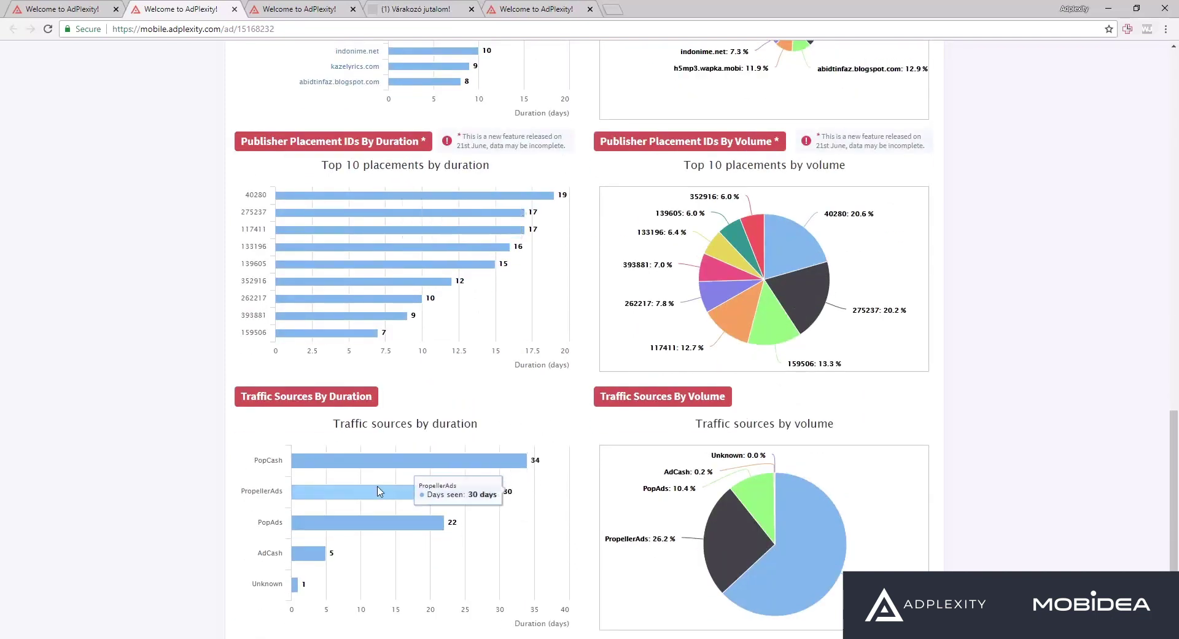
{"action": "left_click", "coordinate": [366, 425]}
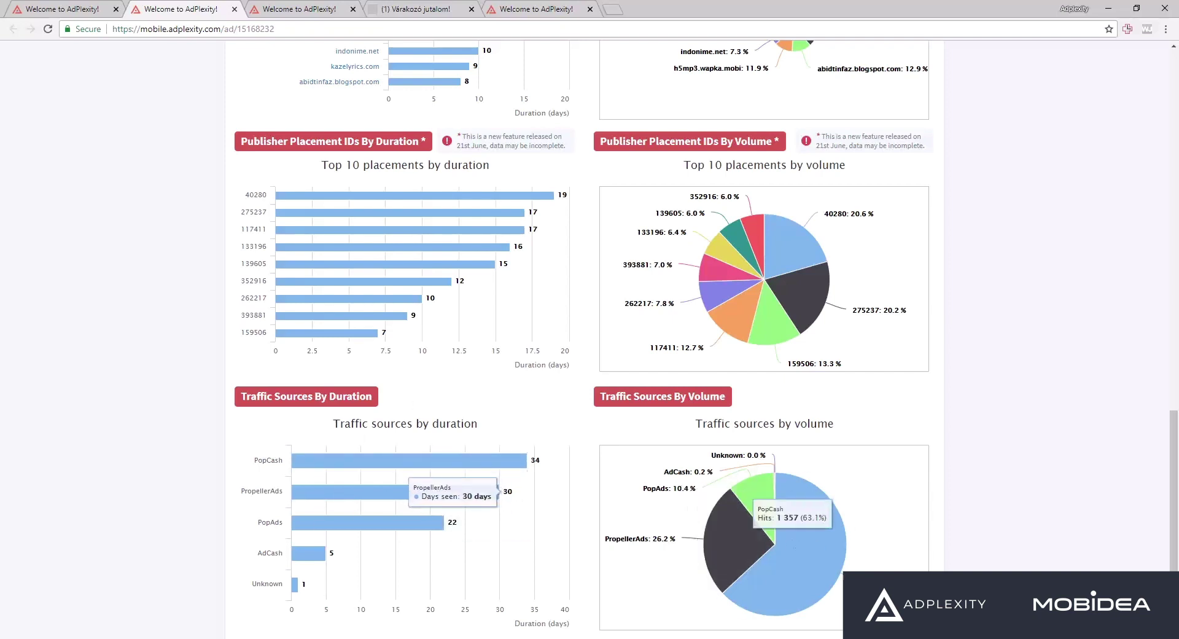
{"action": "left_click", "coordinate": [254, 465]}
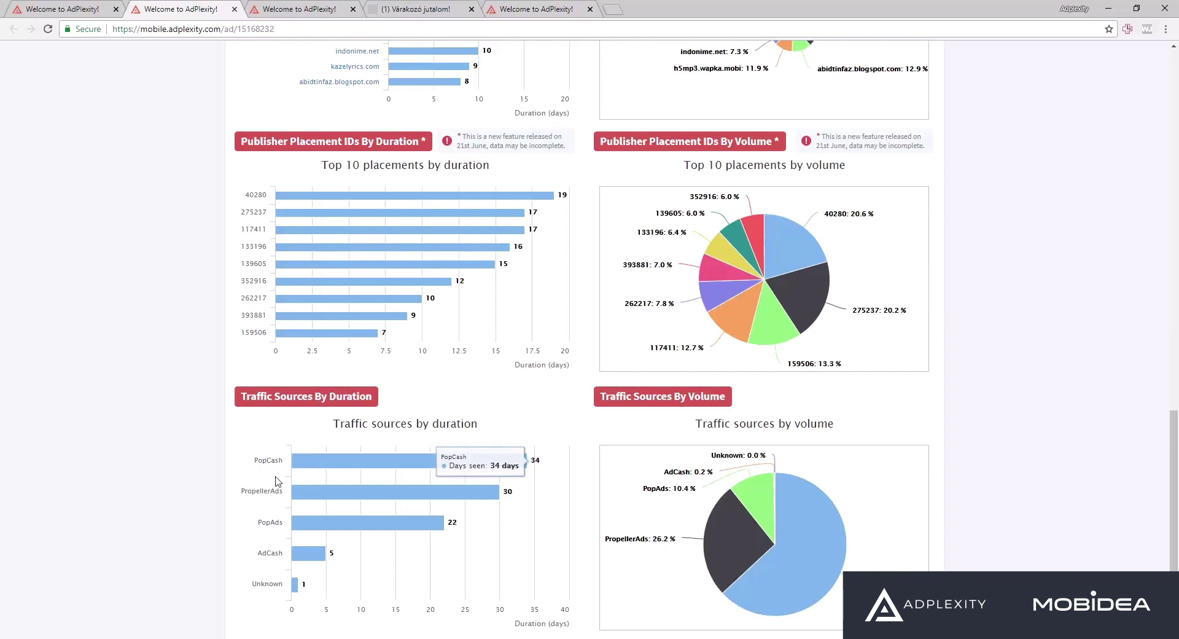
{"action": "scroll", "coordinate": [1148, 267], "scroll_direction": "up", "scroll_amount": 7}
{"action": "scroll", "coordinate": [1148, 267], "scroll_direction": "up", "scroll_amount": 10}
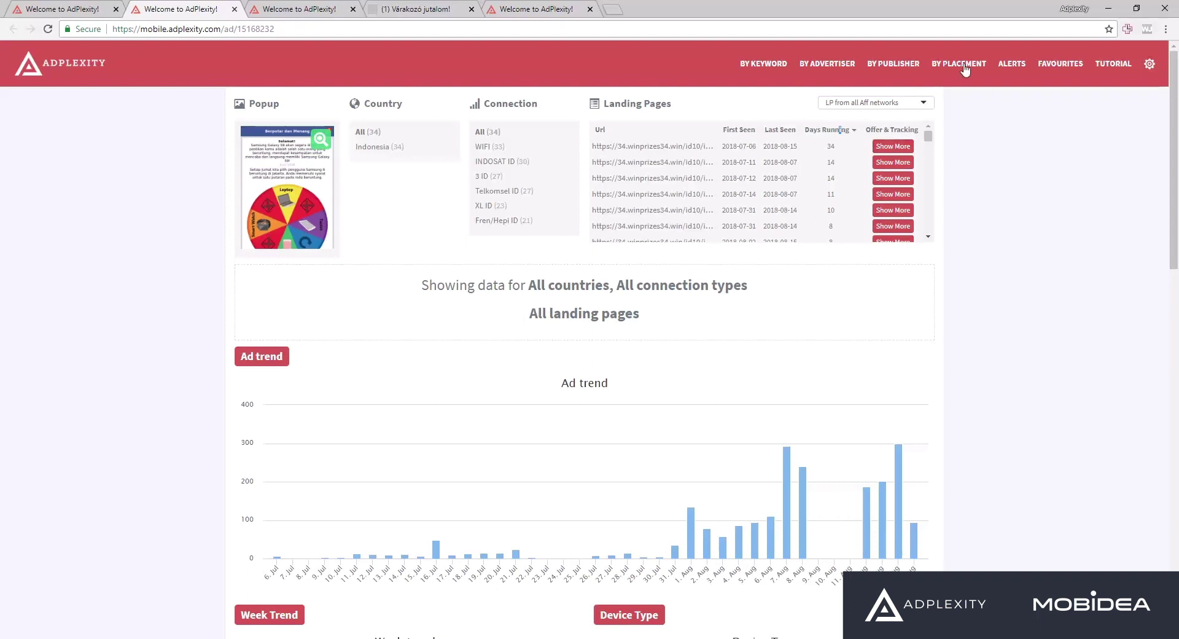
Open the alerts page, view the list of saved alerts, and briefly open and close the support chat.
{"action": "left_click", "coordinate": [1014, 65]}
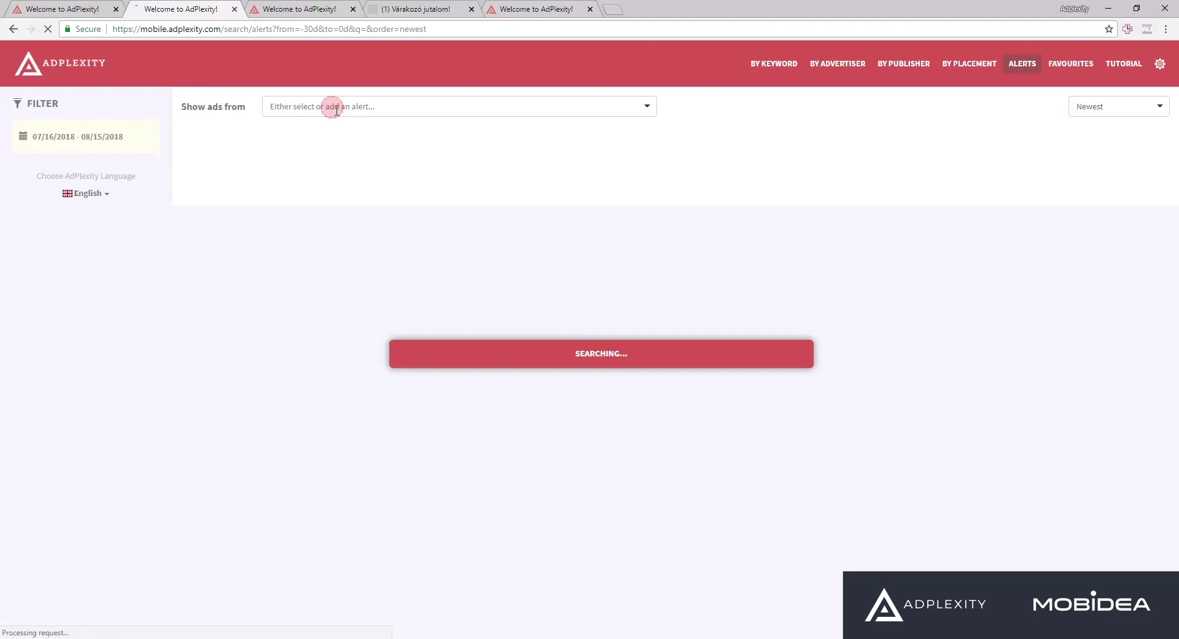
{"action": "left_click", "coordinate": [333, 110]}
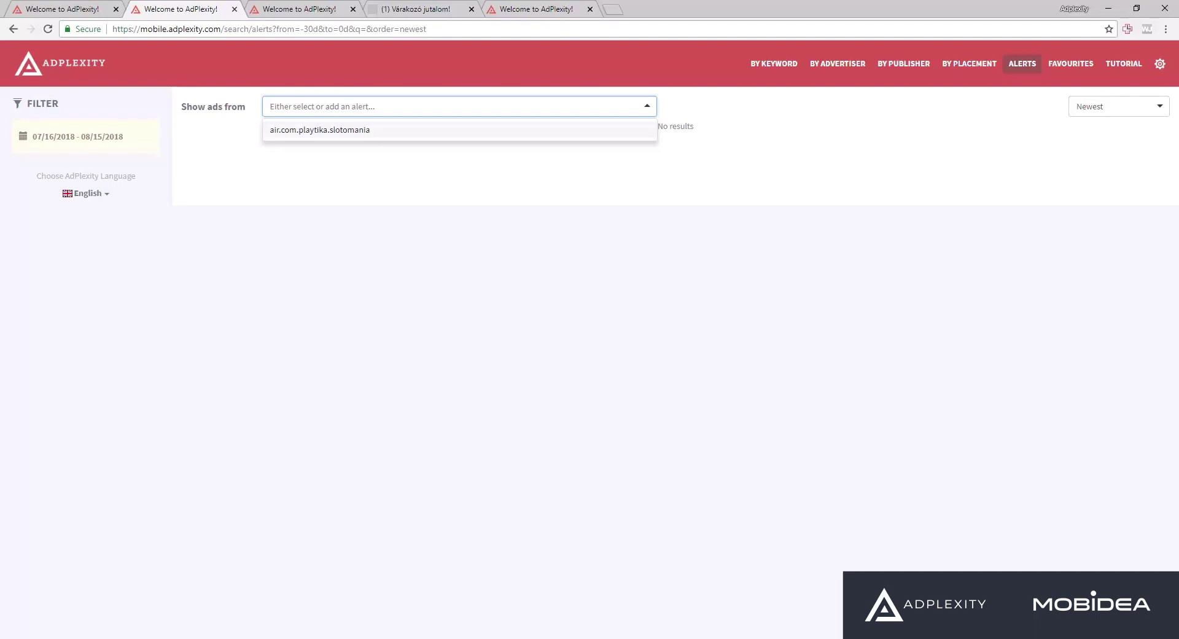
{"action": "left_click", "coordinate": [1148, 607]}
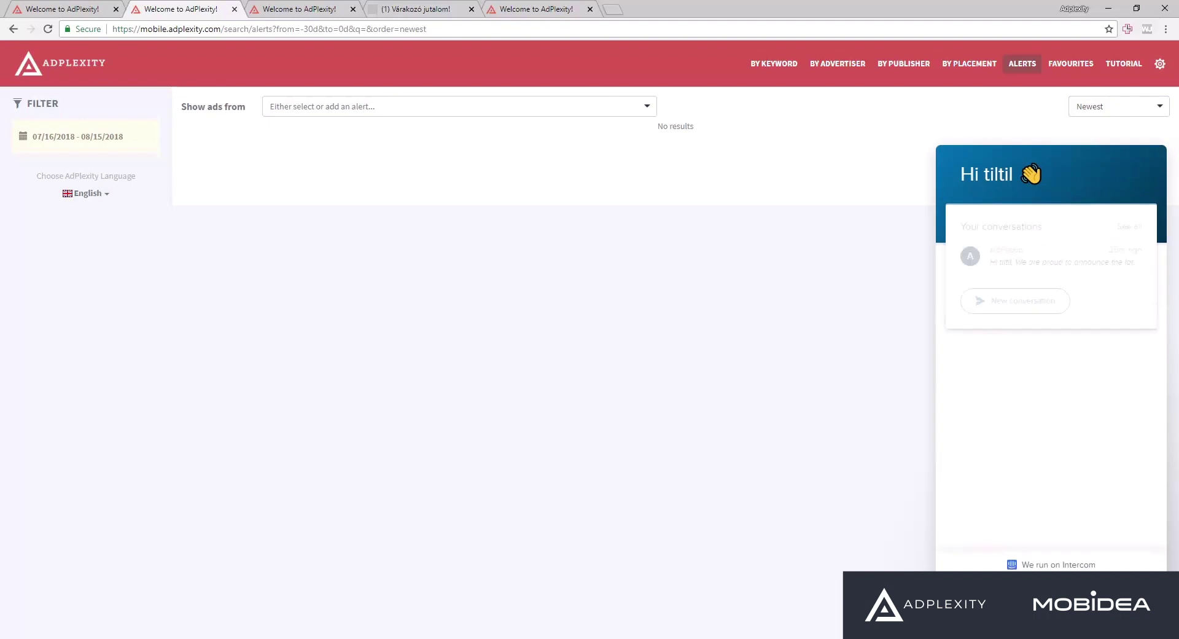
{"action": "left_click", "coordinate": [1148, 607]}
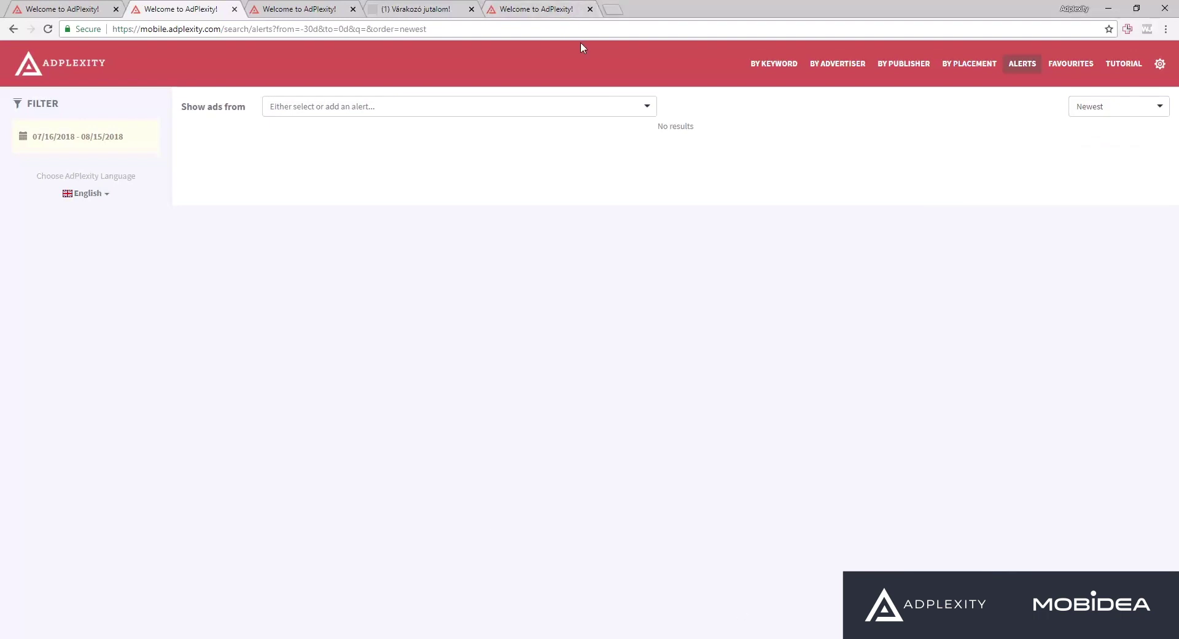